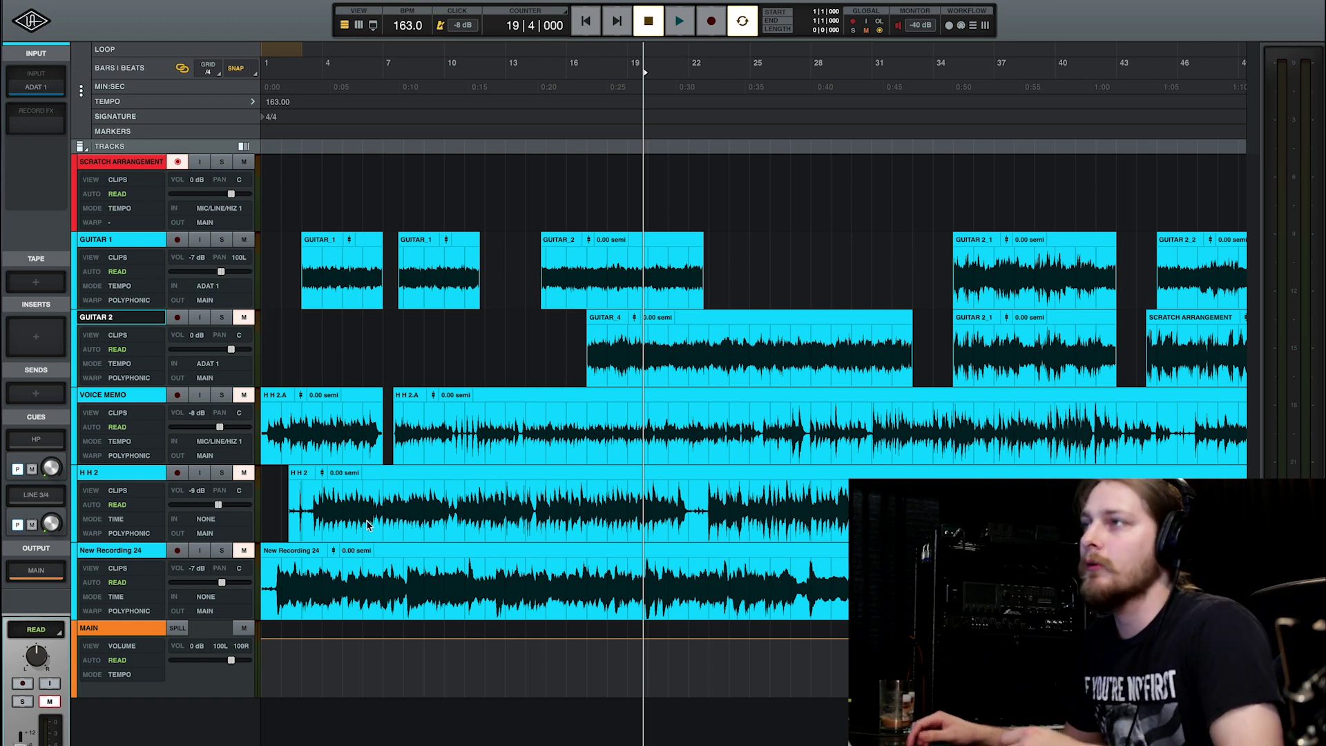
Audition the first GUITAR_1 clip and move it from the Guitar 1 track to bar 1 of the Scratch Arrangement track
scroll(644, 304, "right", 3)
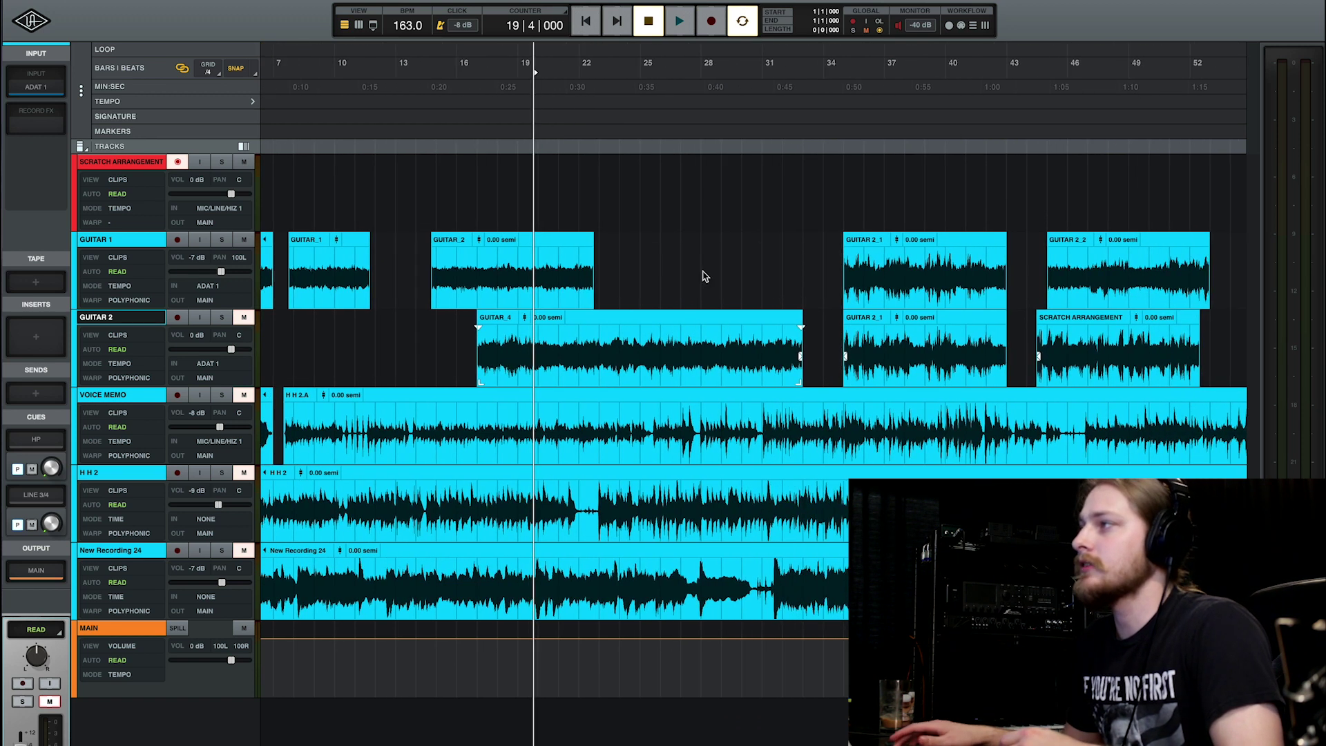
scroll(513, 342, "left", 3)
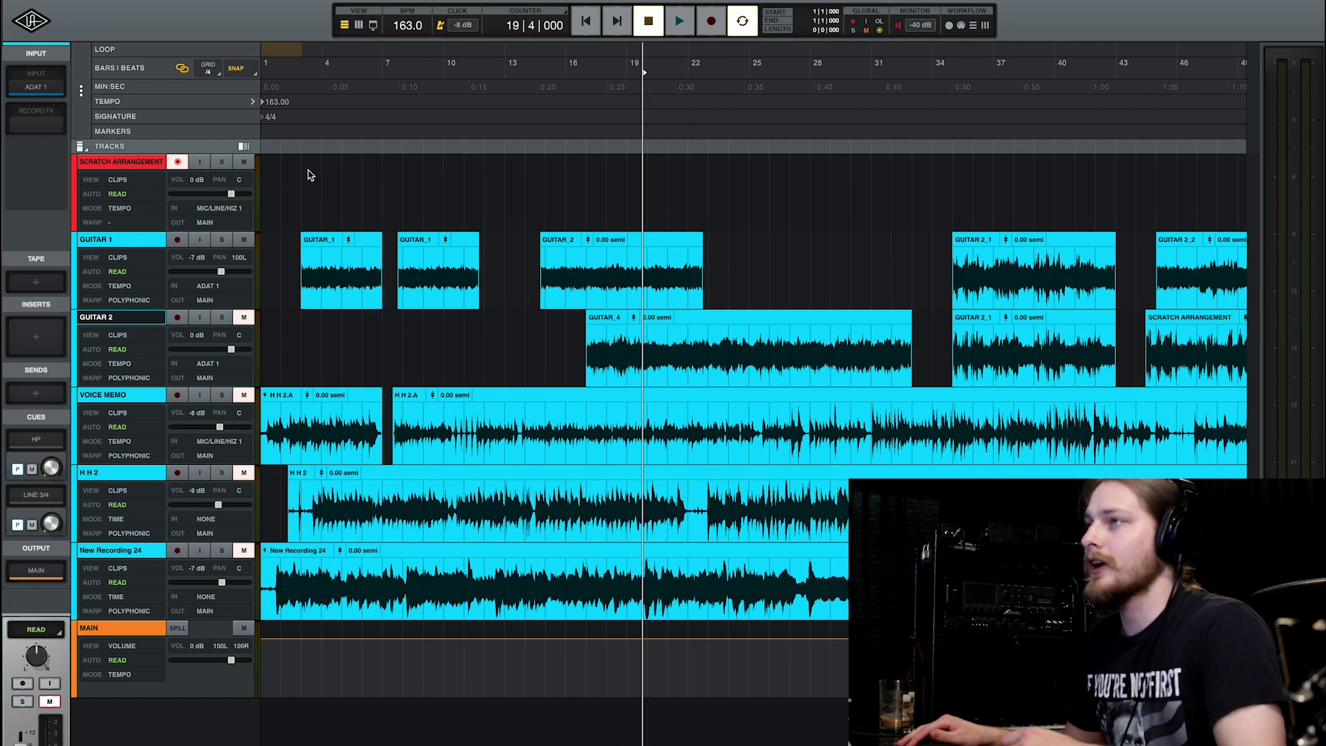
left_click(318, 331)
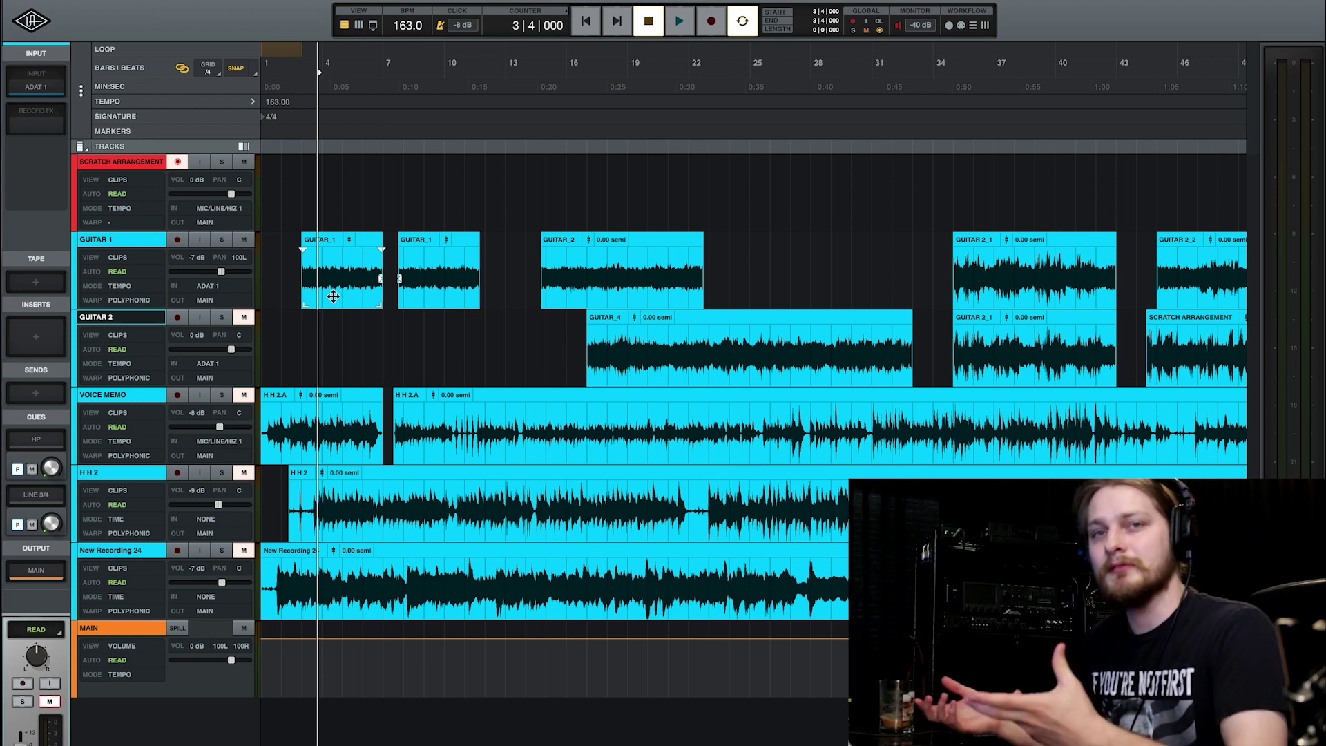
left_click(302, 205)
key("space")
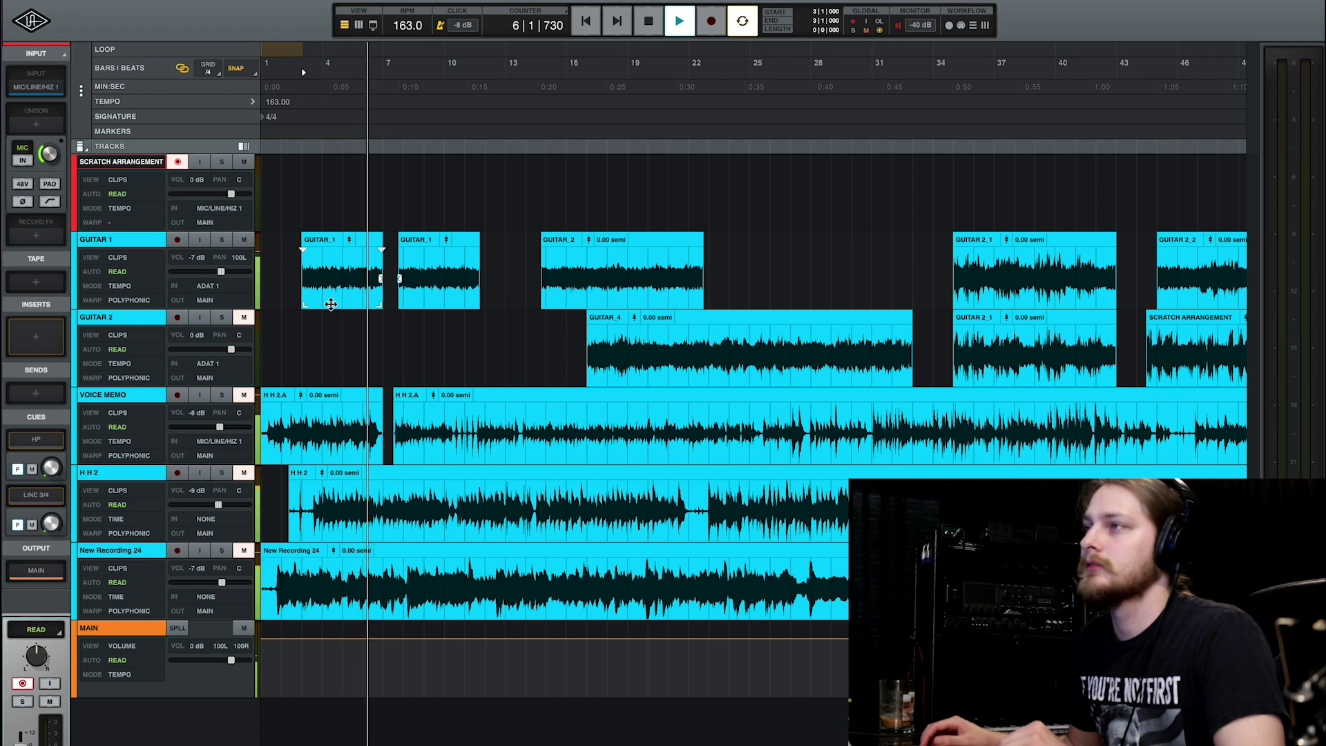
key("space")
left_click_drag(331, 305, 305, 196)
left_click(311, 312)
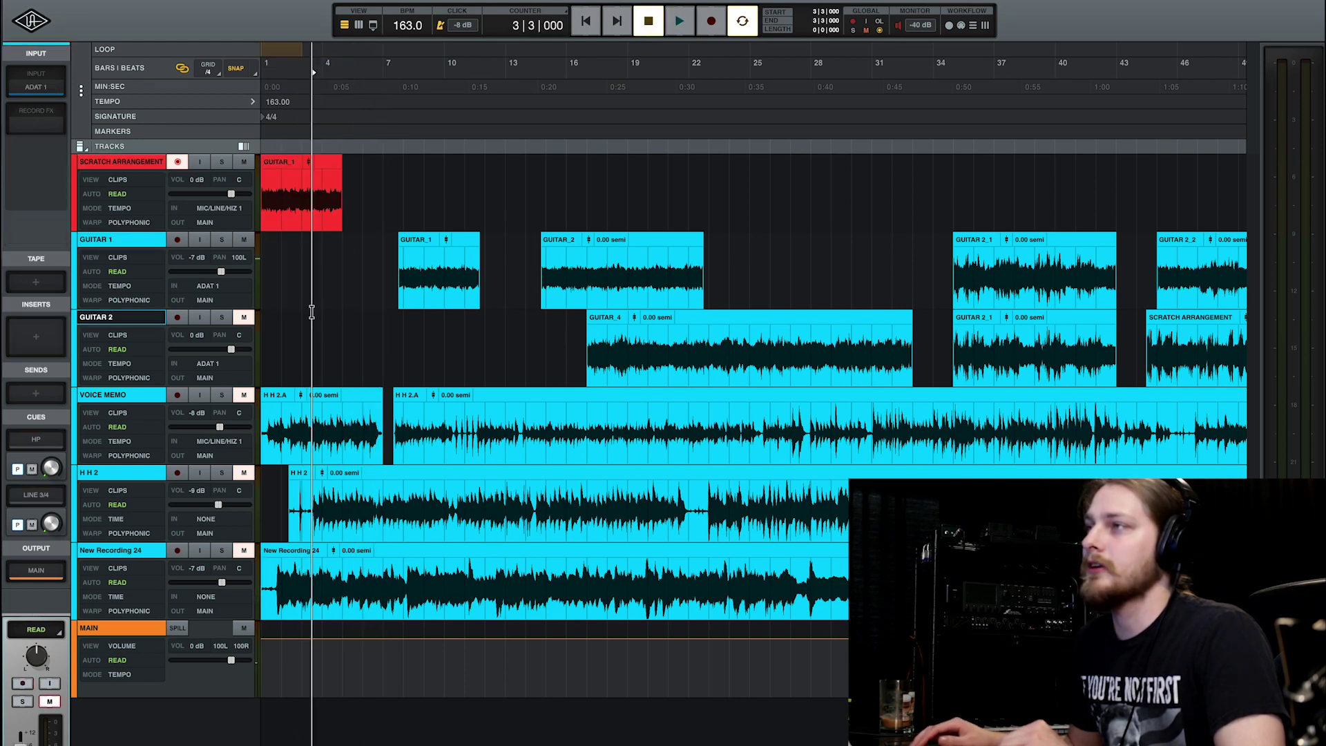
Move the second GUITAR_1 clip onto Scratch Arrangement directly after the first, and play both from the beginning
left_click(440, 291)
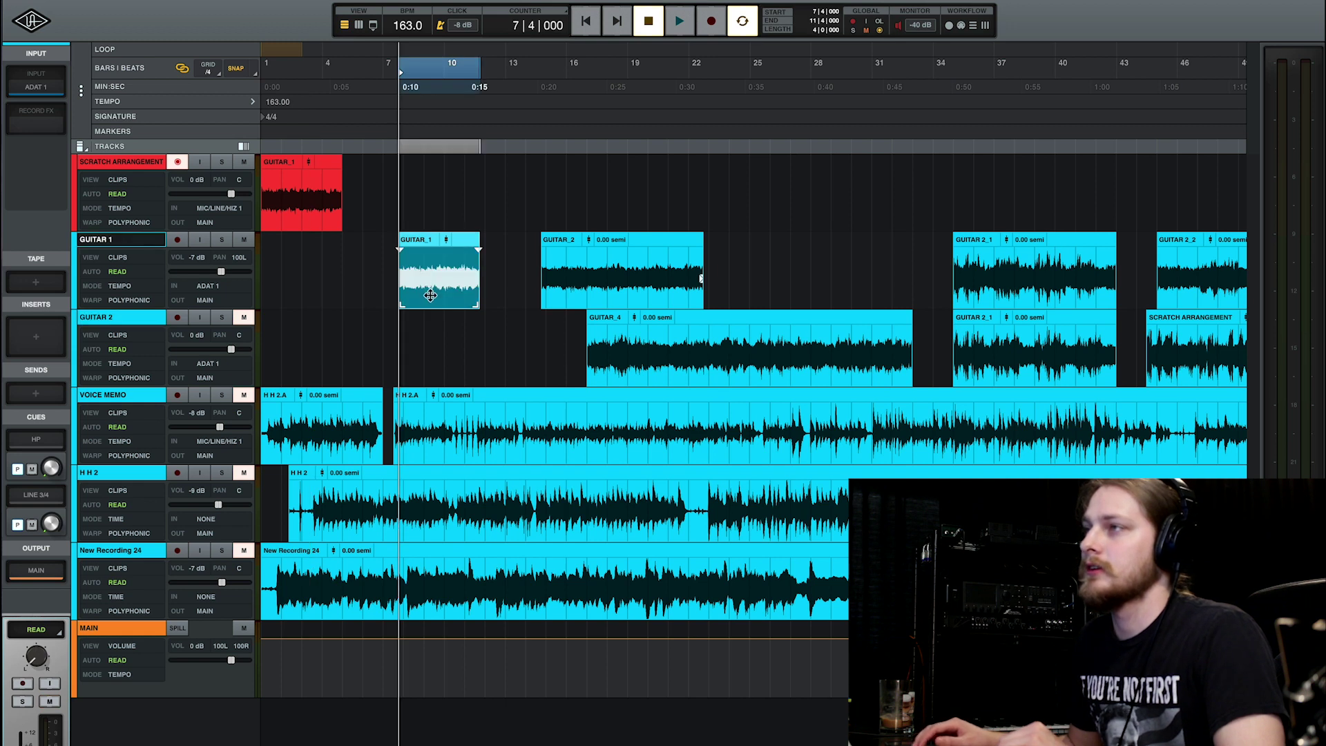
key("space")
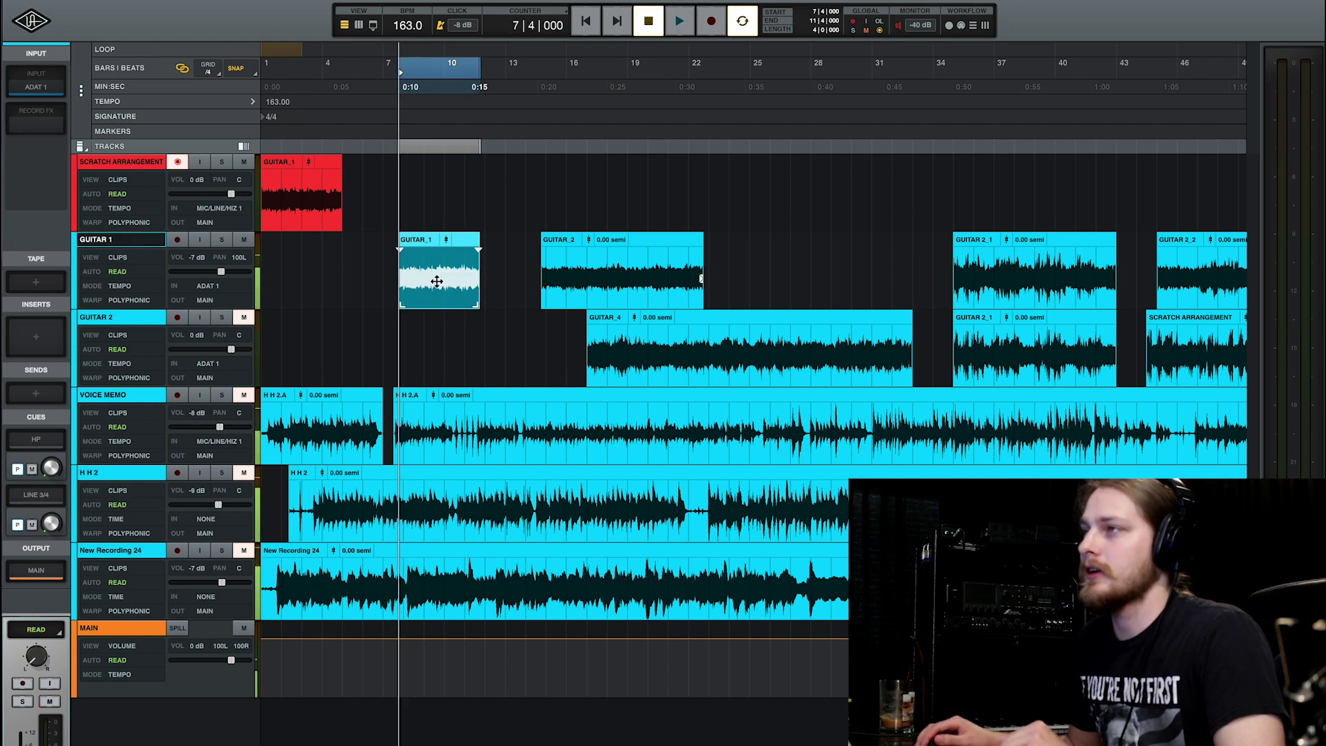
left_click_drag(435, 289, 382, 208)
left_click(360, 286)
left_click(263, 261)
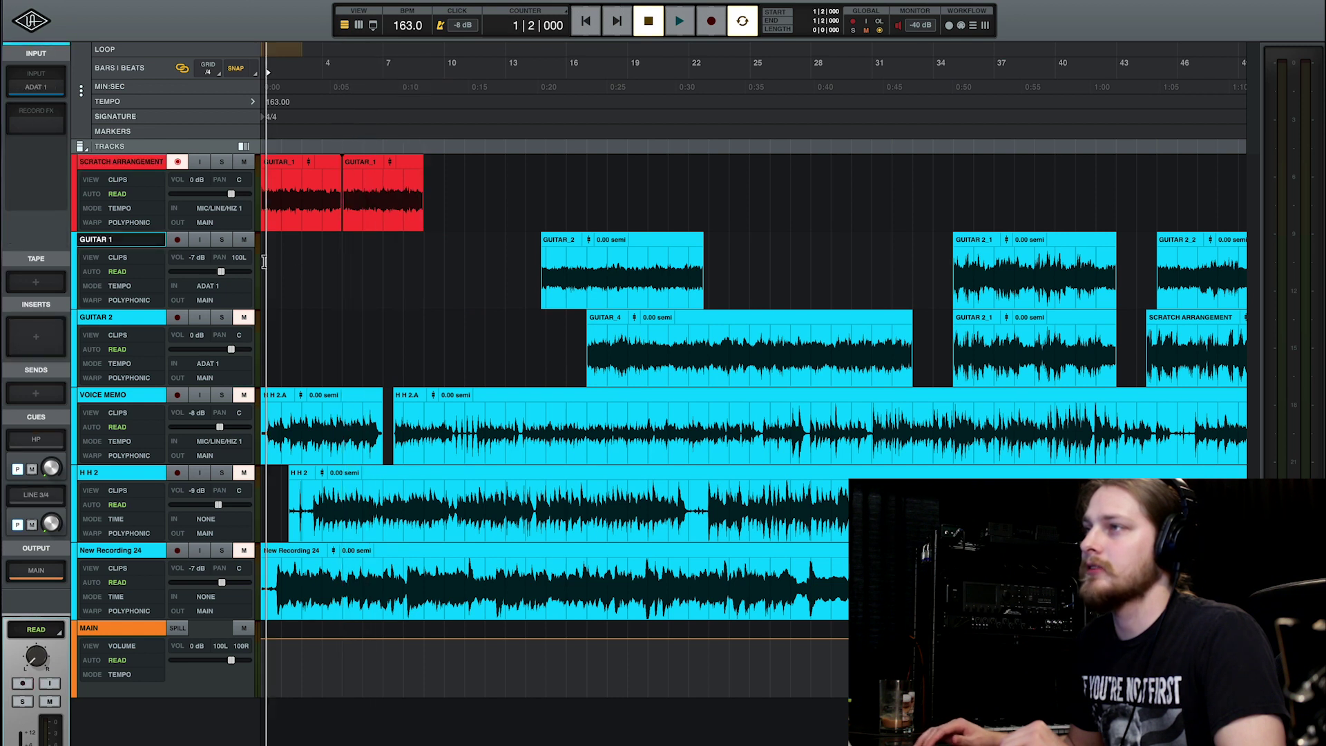
key("space")
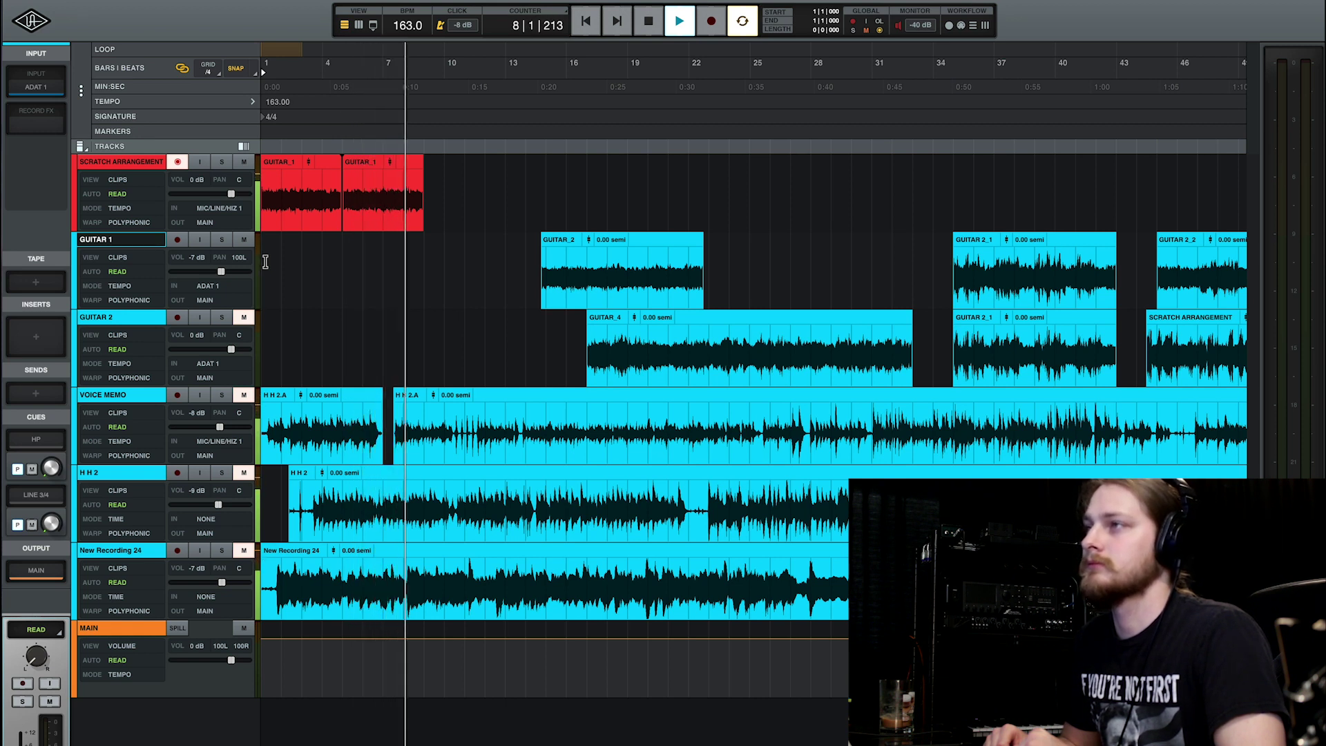
key("space")
Audition the GUITAR_2 clip and shift it earlier on the Guitar 1 track to start at bar 8
left_click_drag(571, 272, 498, 257)
key("space")
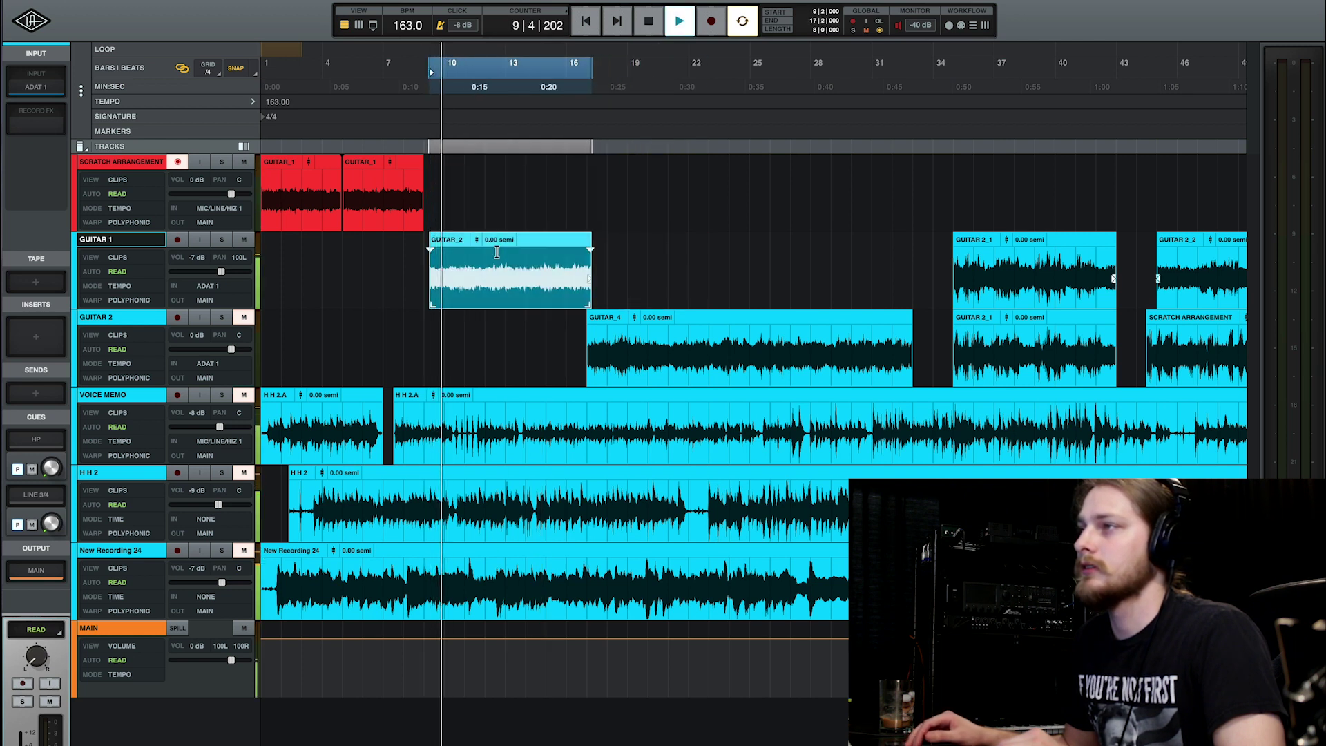
key("space")
left_click_drag(558, 292, 532, 291)
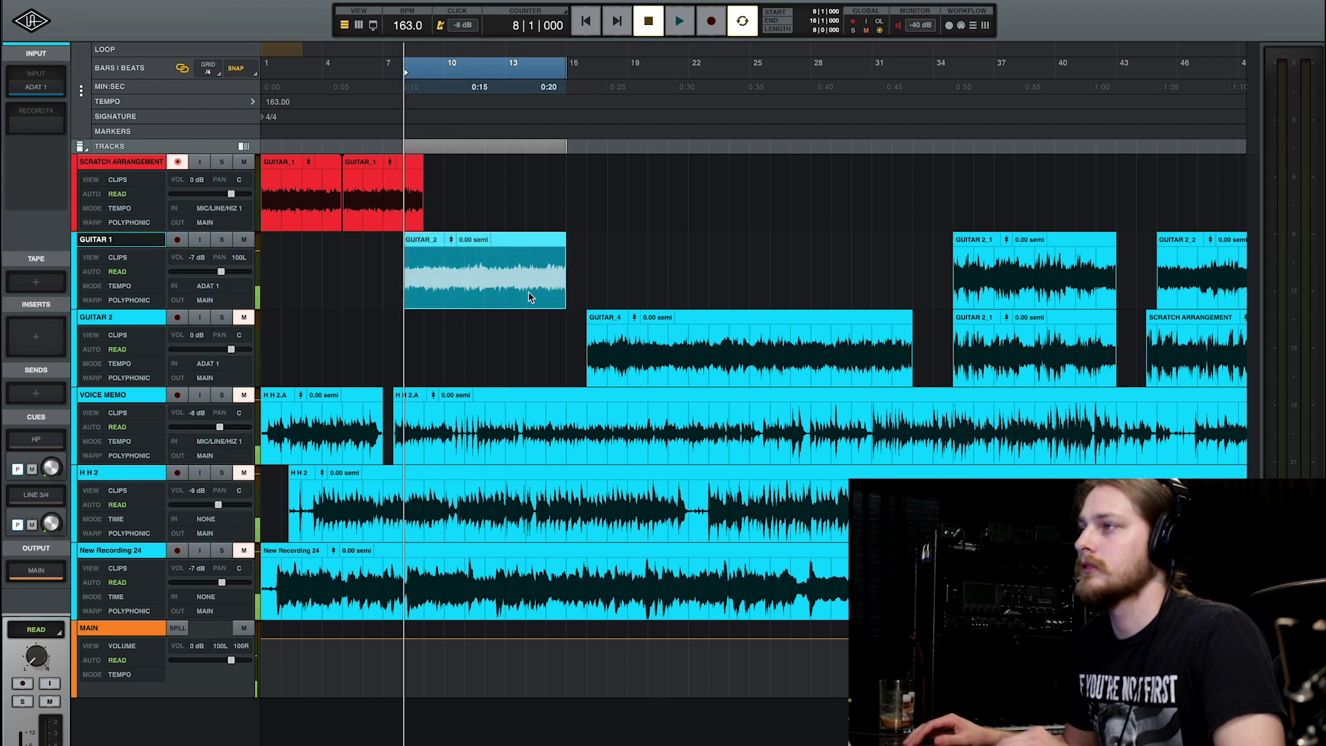
Audition GUITAR_4 and move it onto Scratch Arrangement directly after the GUITAR_1 clips, shifting GUITAR_2 down to the Guitar 2 track
left_click(584, 334)
key("space")
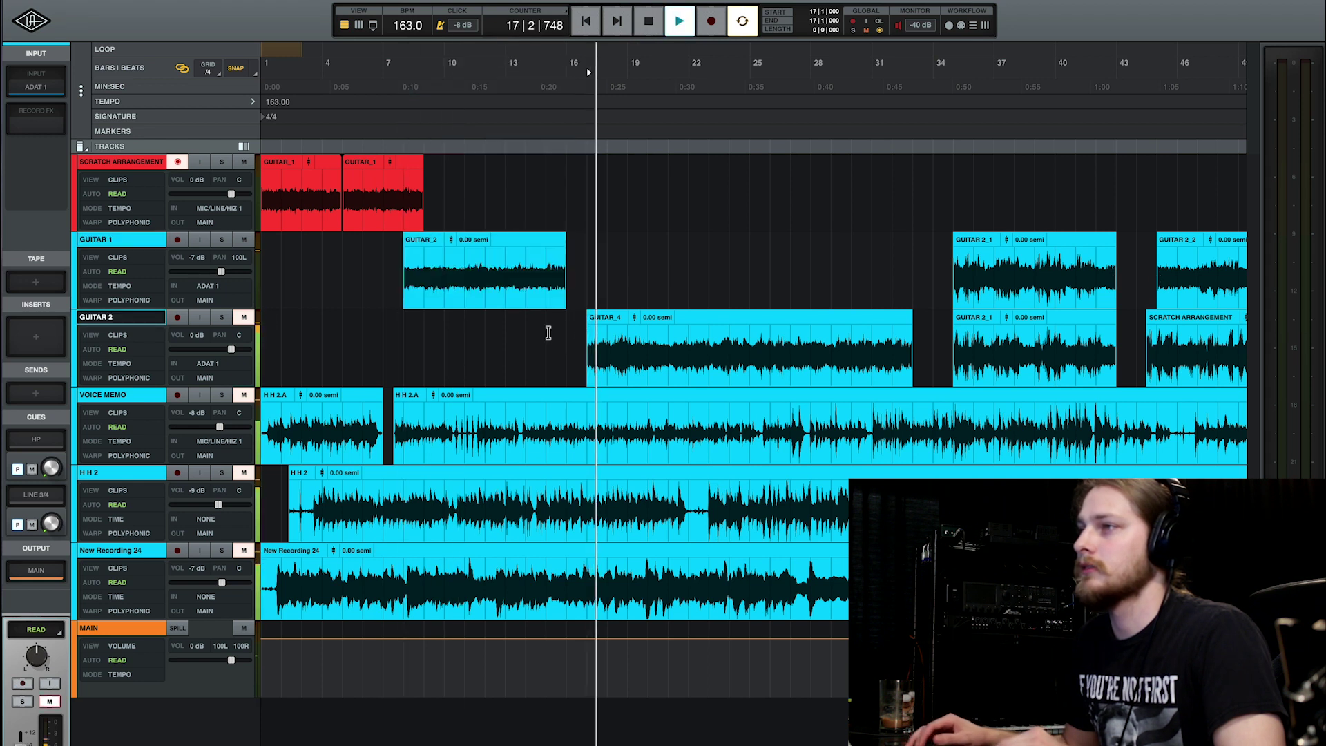
key("space")
key("space")
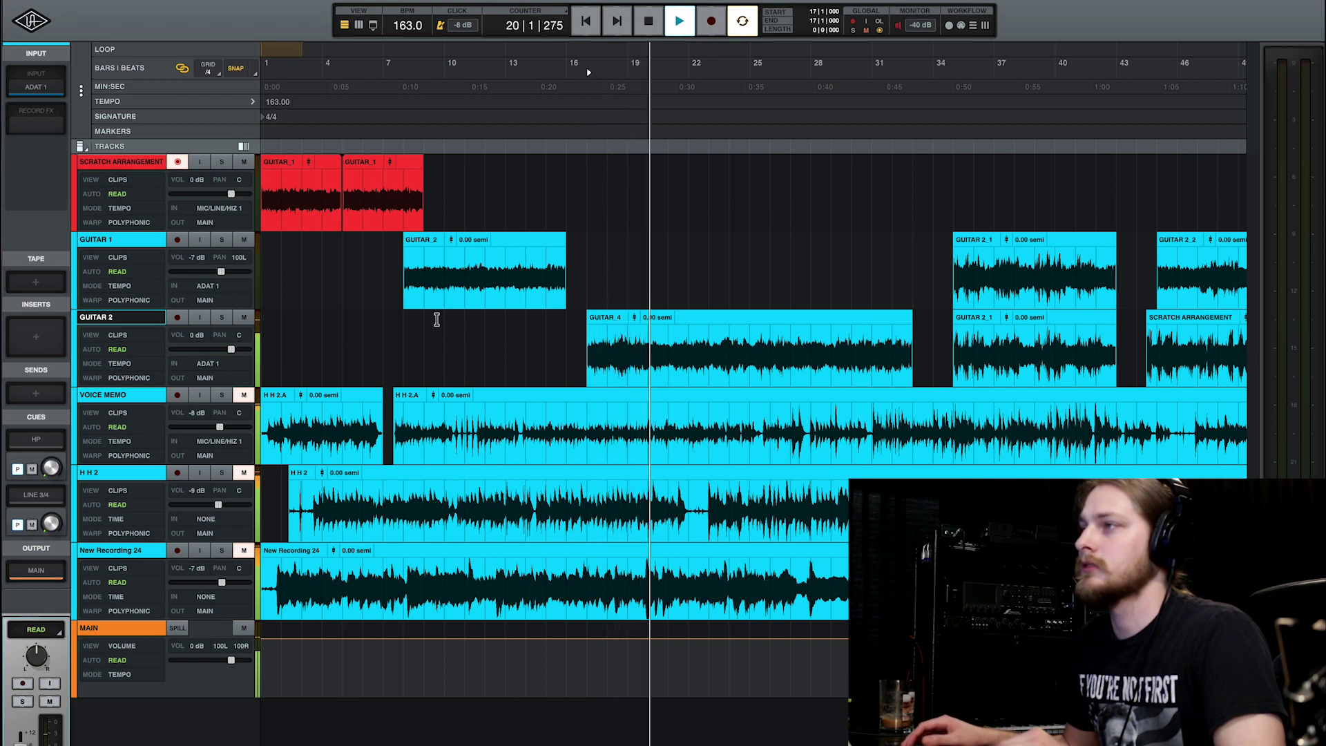
key("space")
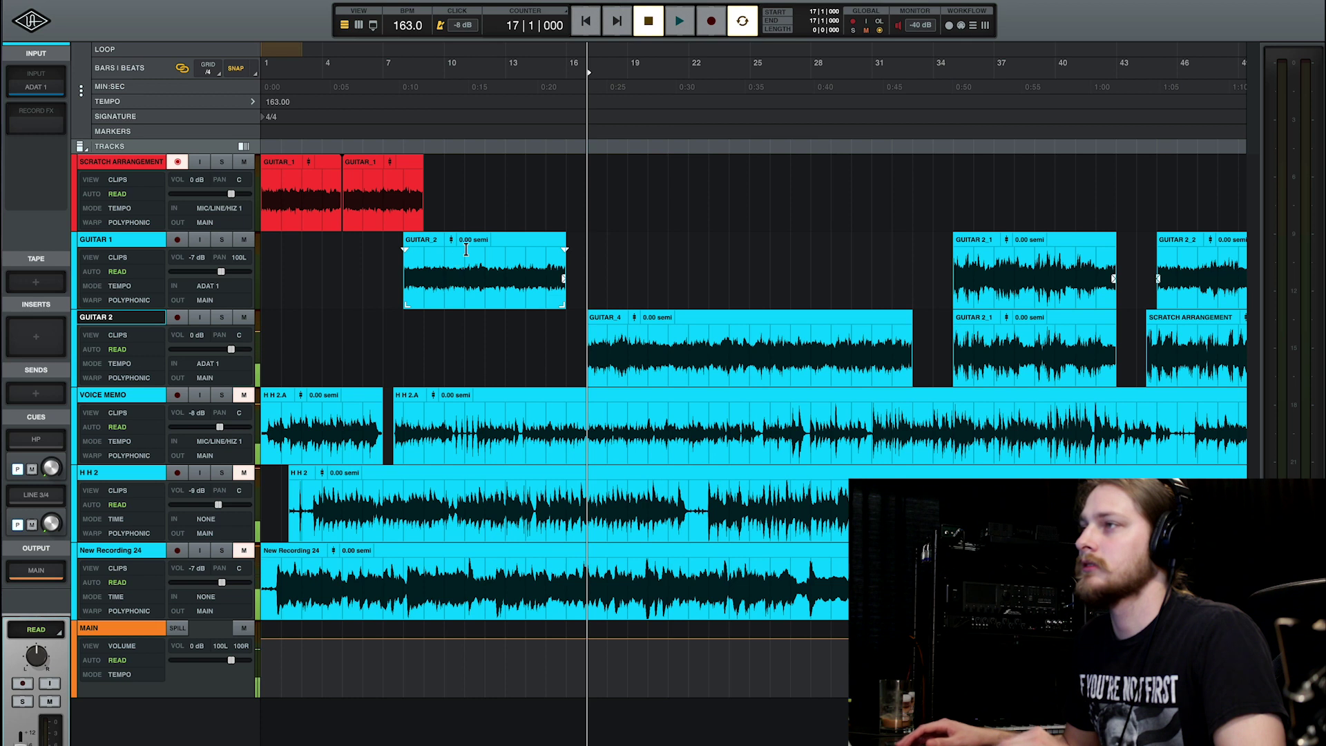
left_click_drag(516, 244, 507, 321)
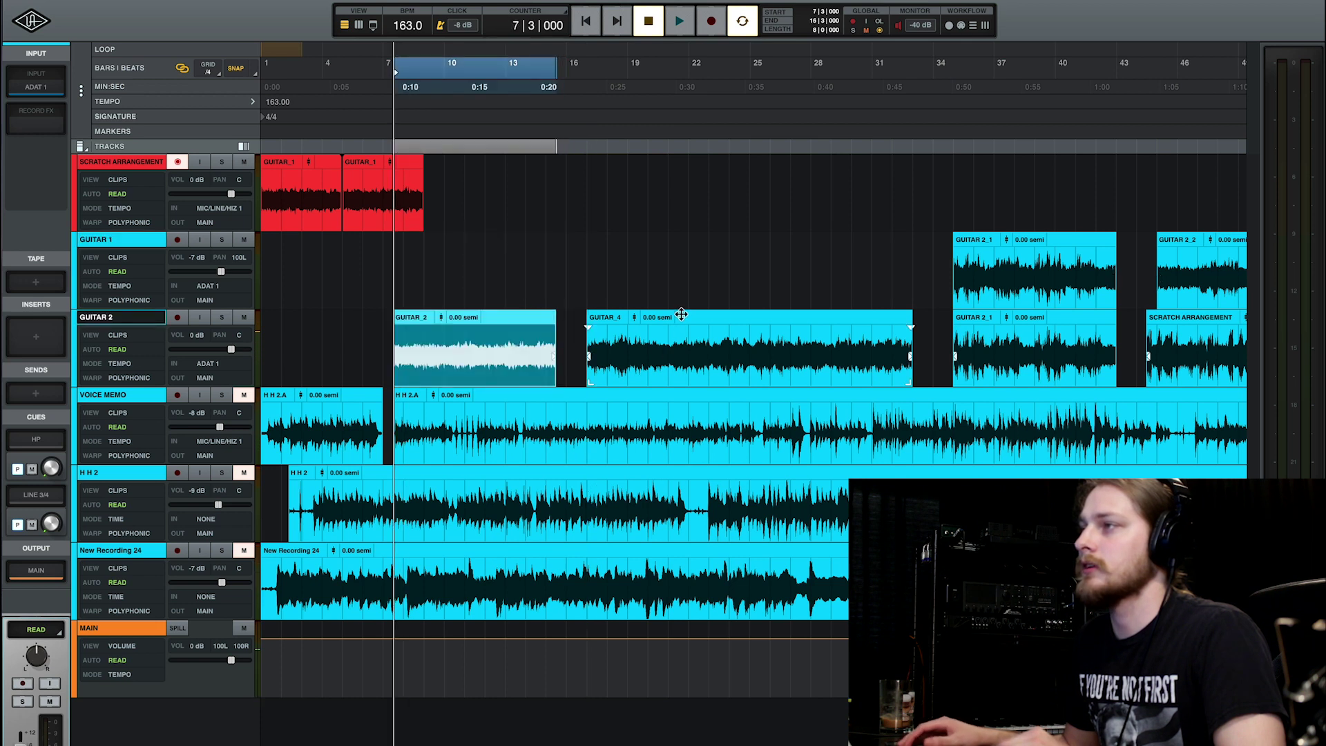
left_click_drag(685, 317, 506, 217)
Mute the GUITAR_2 clip on the Guitar 2 track and play the arrangement from the beginning
left_click(483, 369)
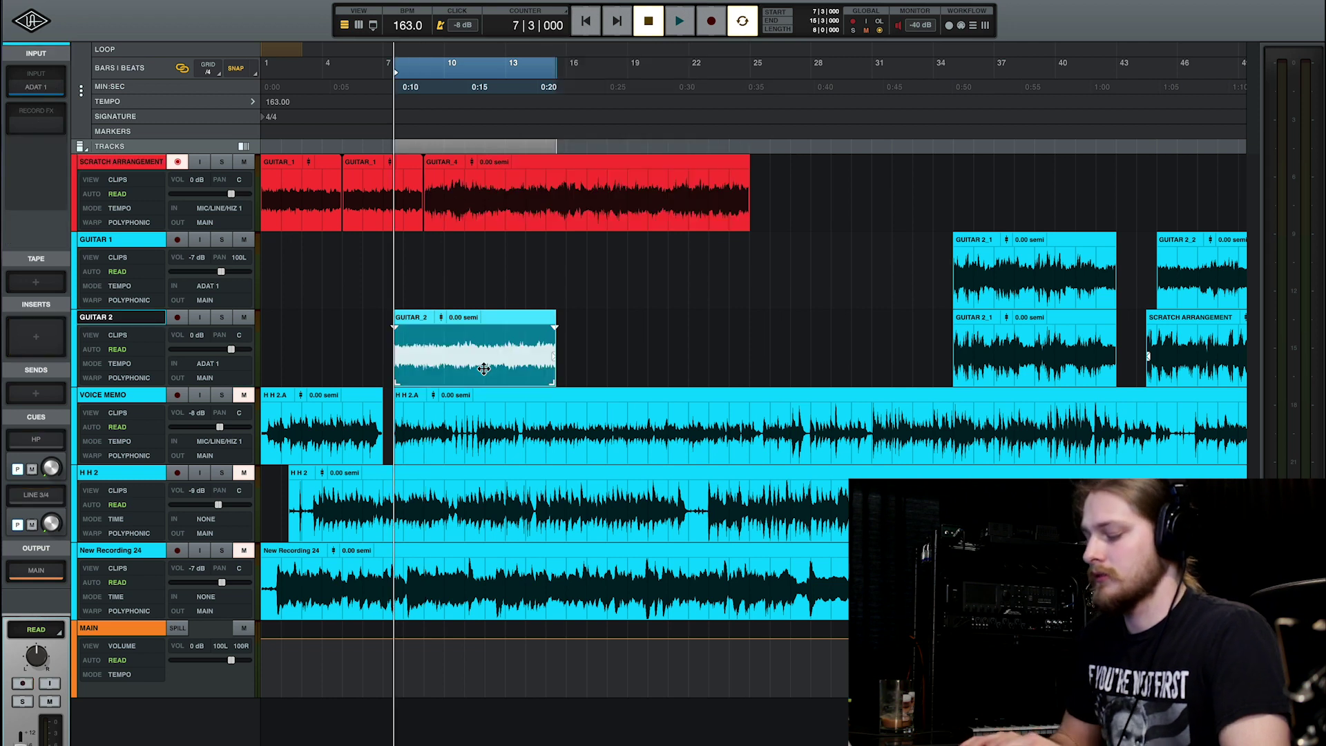
key("ctrl+m")
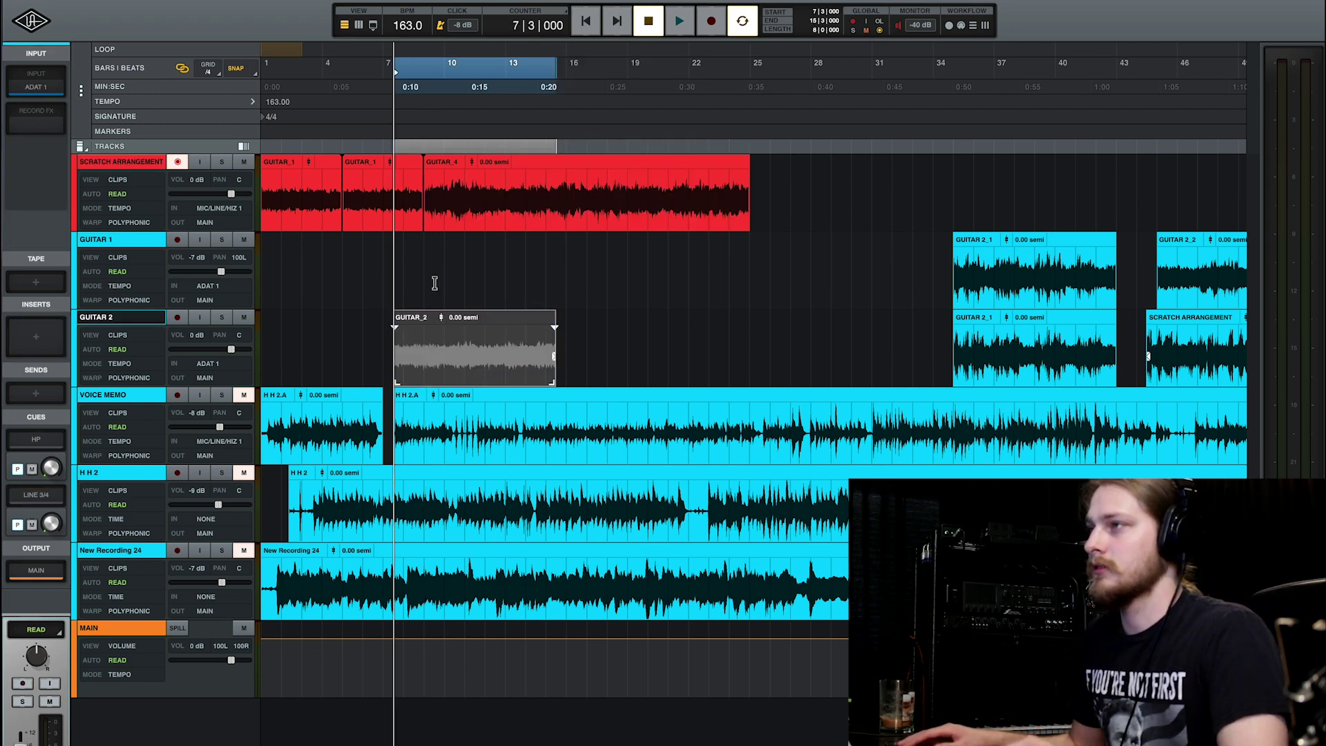
left_click(406, 254)
key("space")
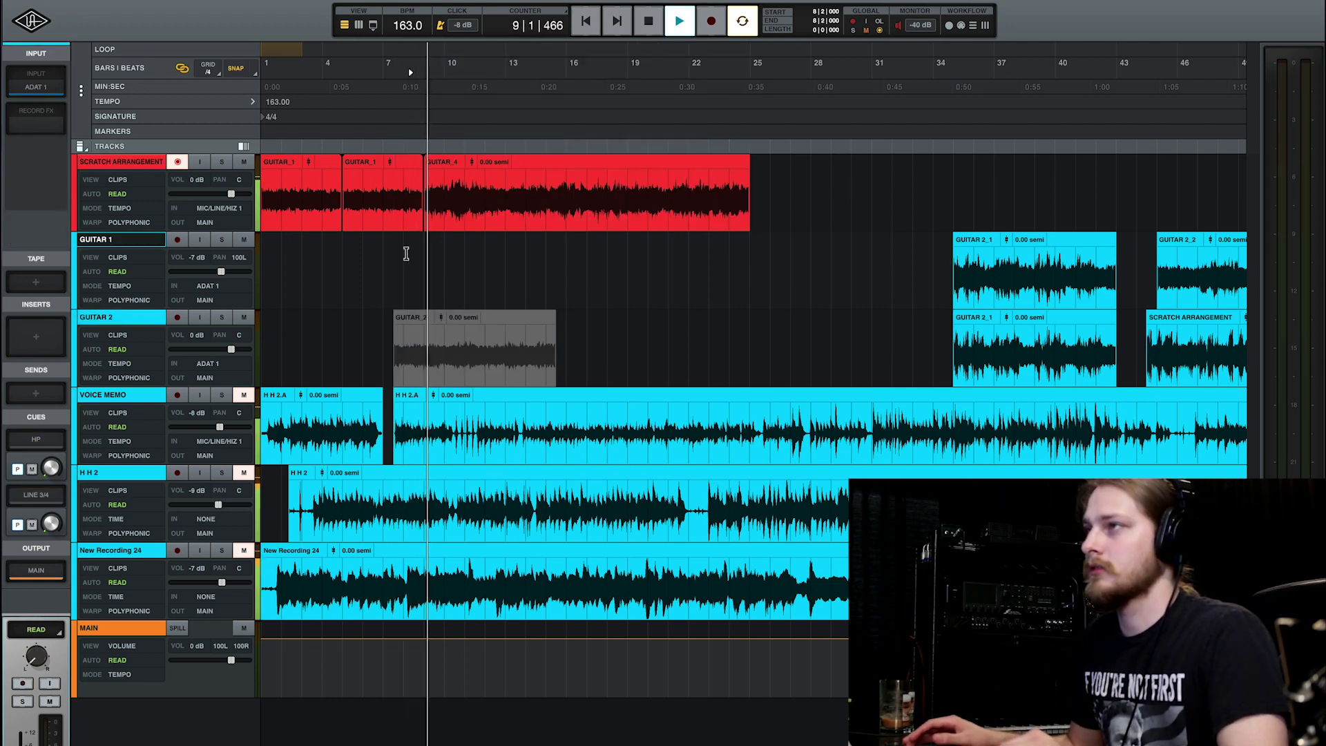
key("space")
left_click(263, 256)
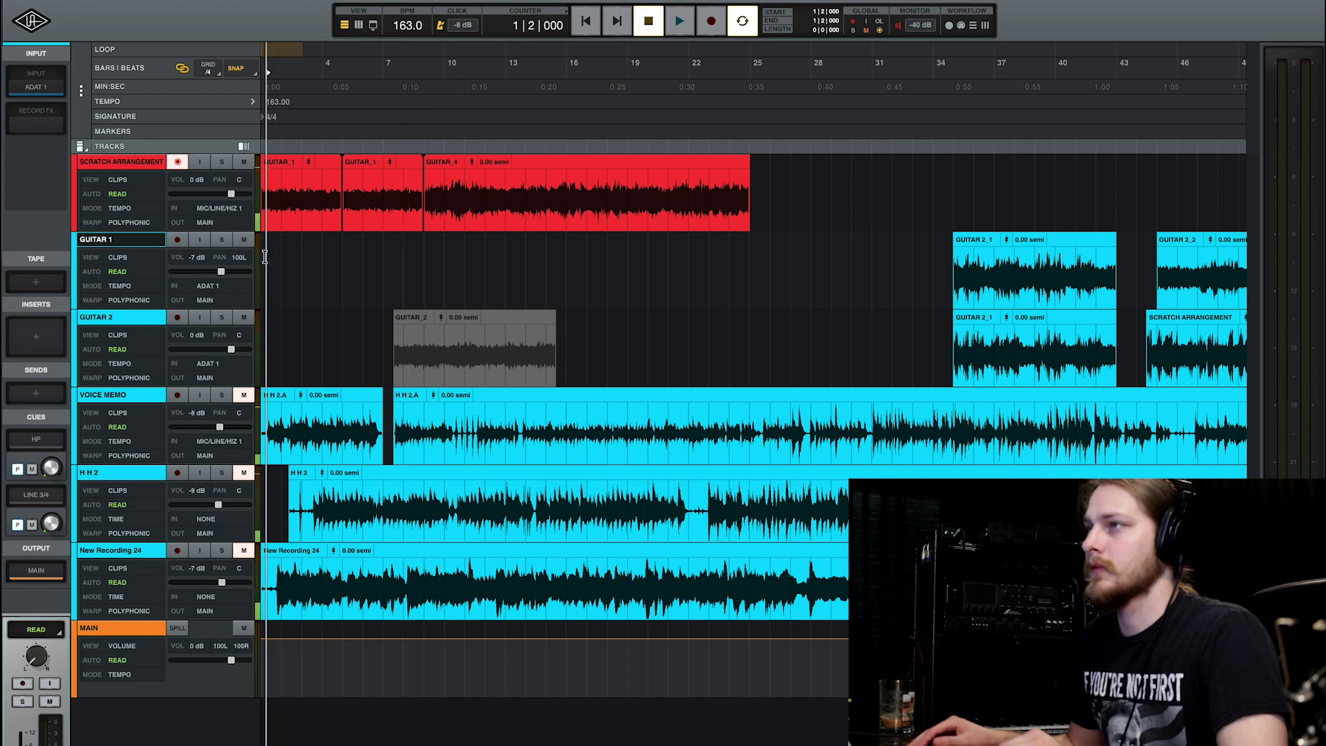
key("space")
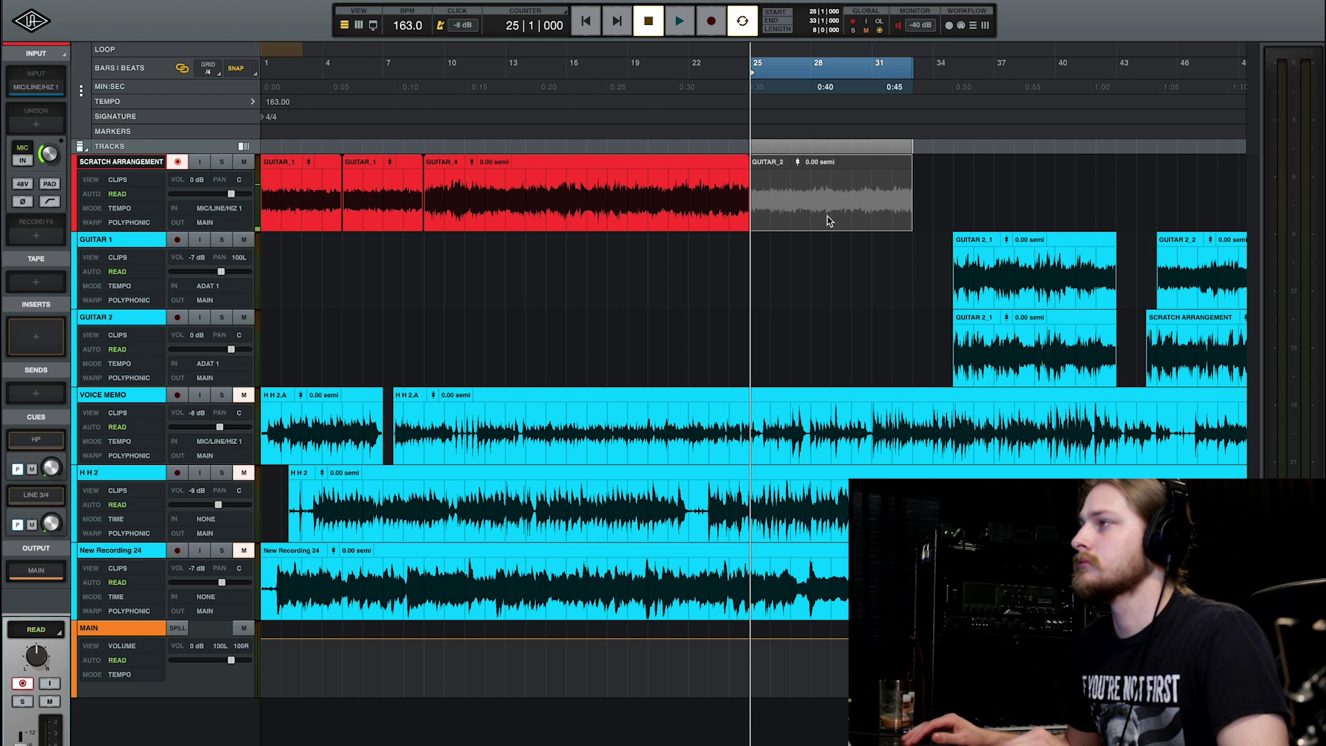
Unmute the GUITAR_2 clip at bar 25 of Scratch Arrangement and play the transition from bar 24
left_click(814, 275)
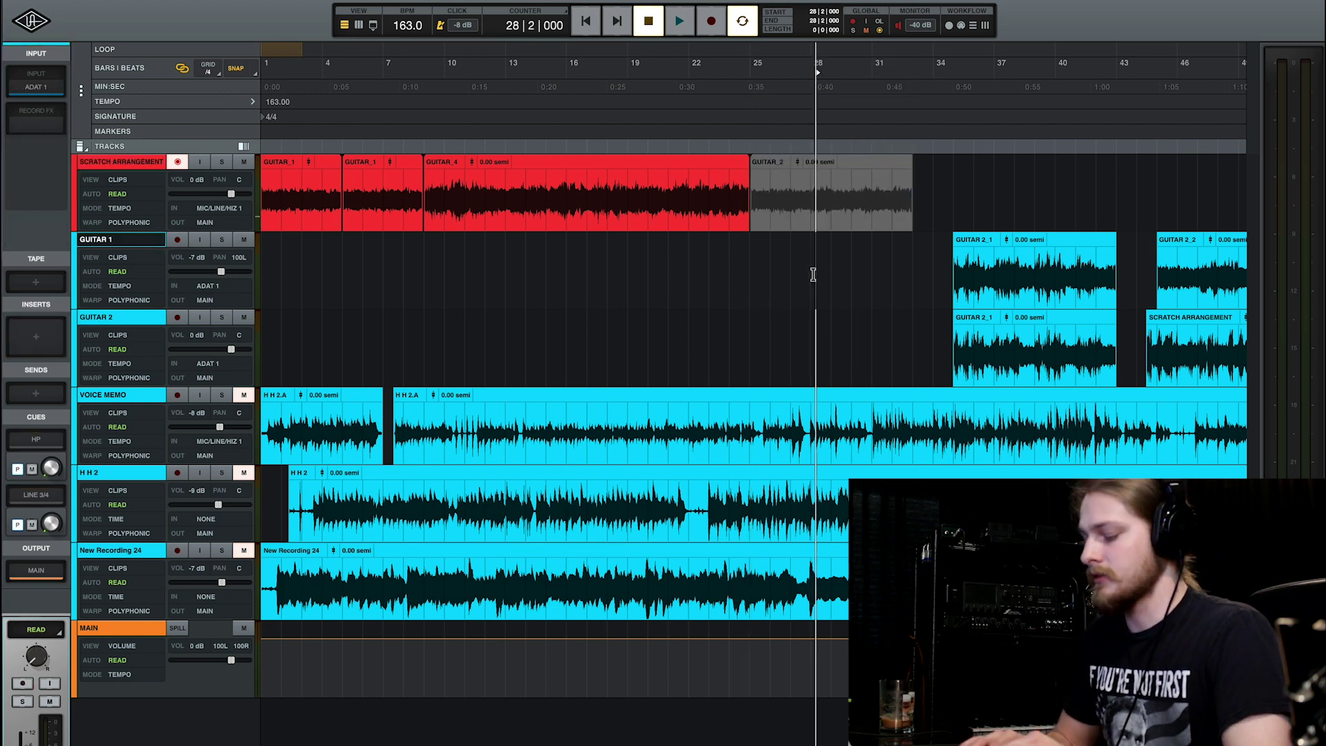
left_click(810, 205)
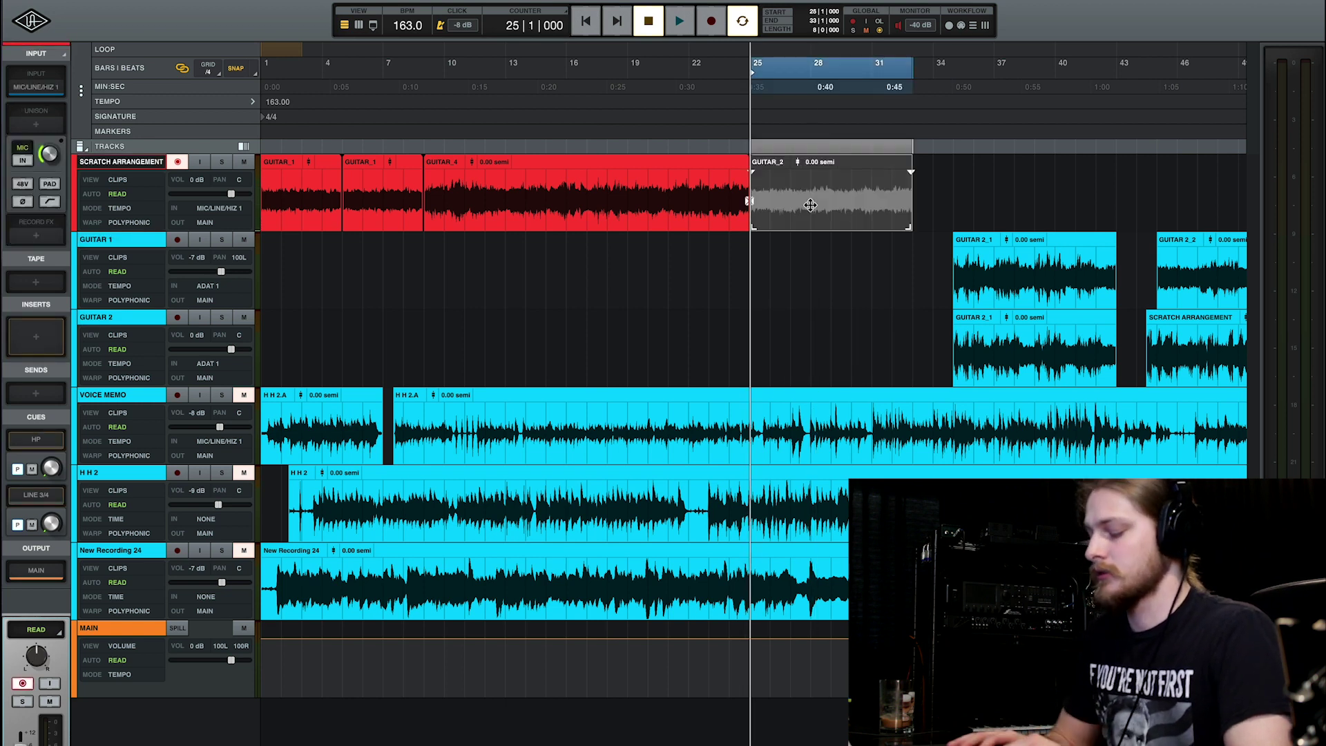
left_click(729, 257)
key("space")
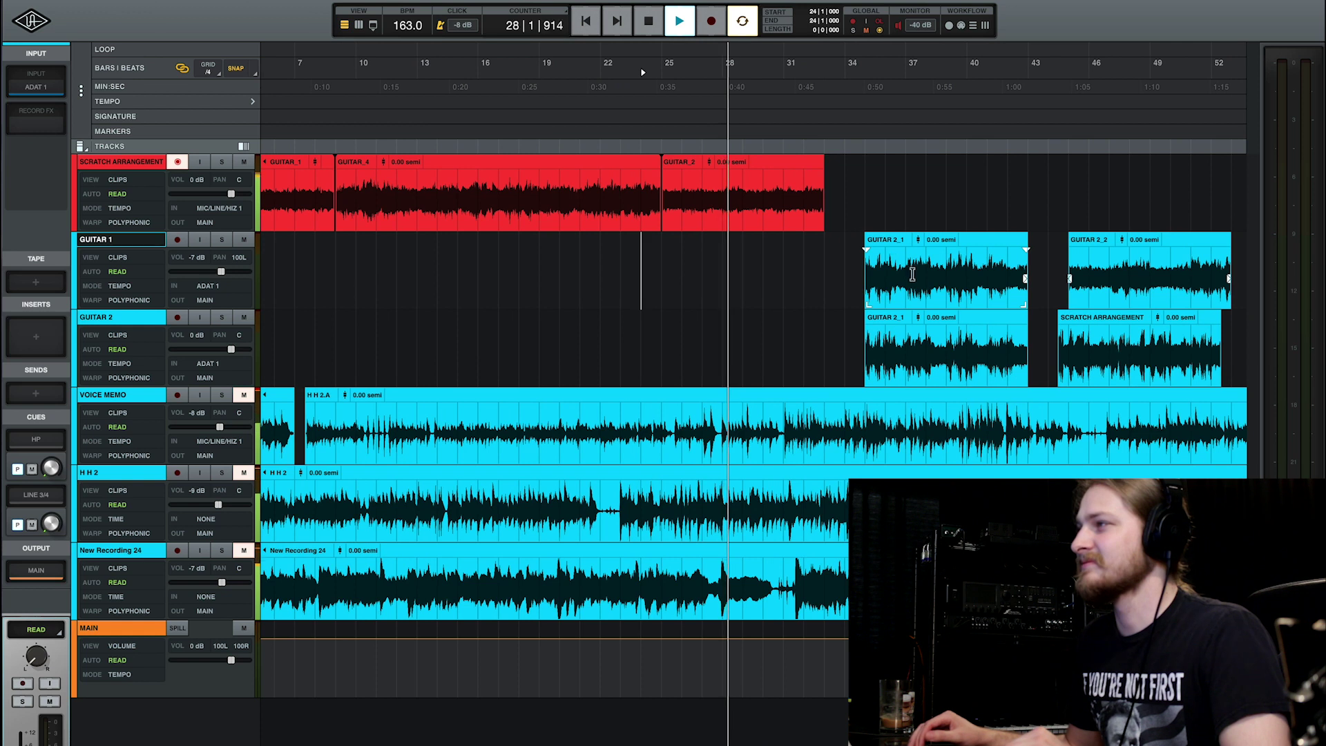
left_click(487, 218)
key("space")
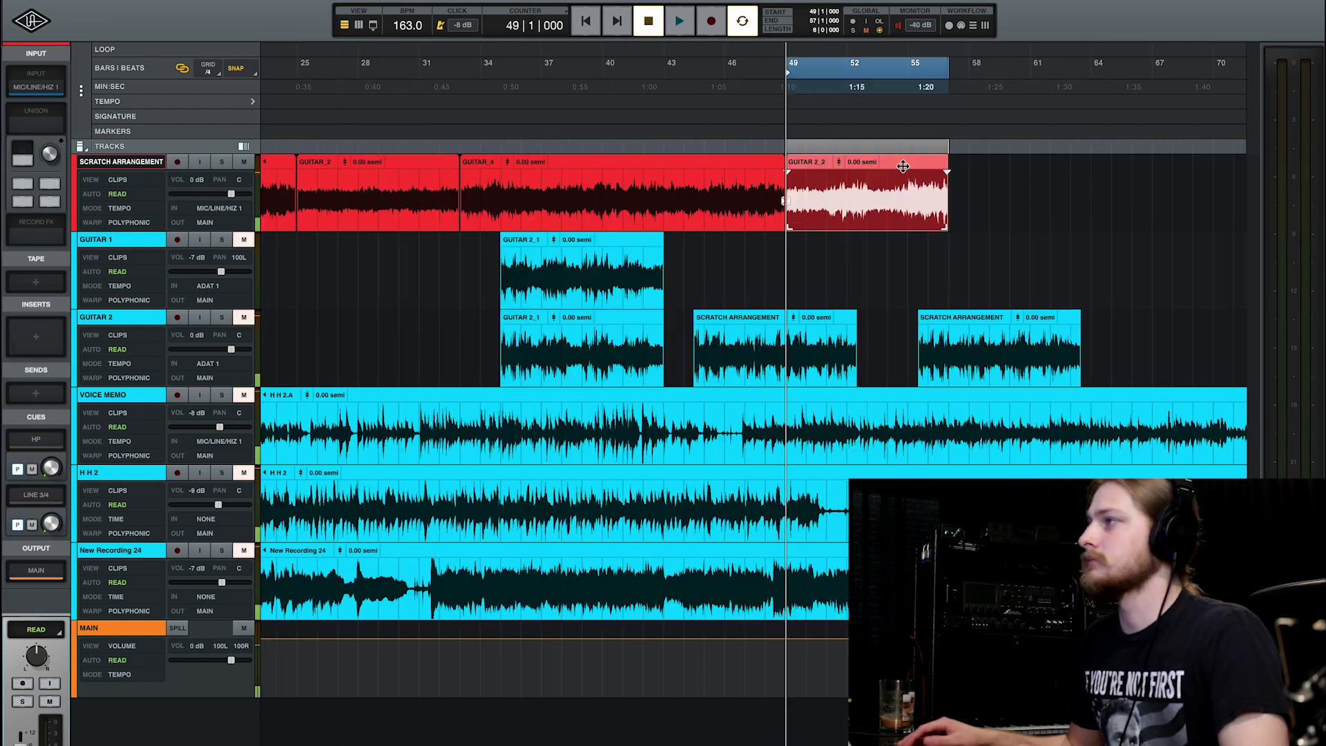
Replace GUITAR 2_2 with GUITAR 2_1 at bar 49 of Scratch Arrangement, returning GUITAR 2_2 to the Guitar 1 track, and play the section
left_click_drag(801, 193, 741, 271)
left_click_drag(635, 241, 922, 183)
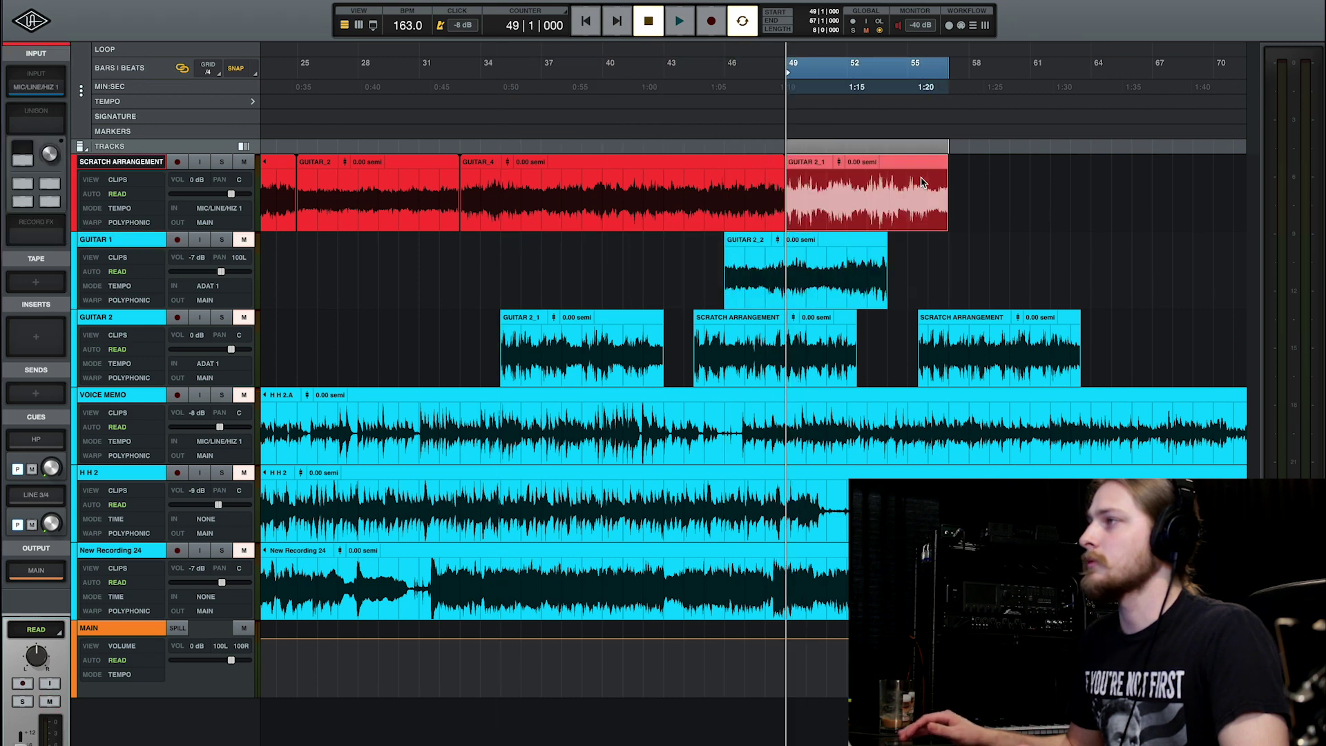
key("space")
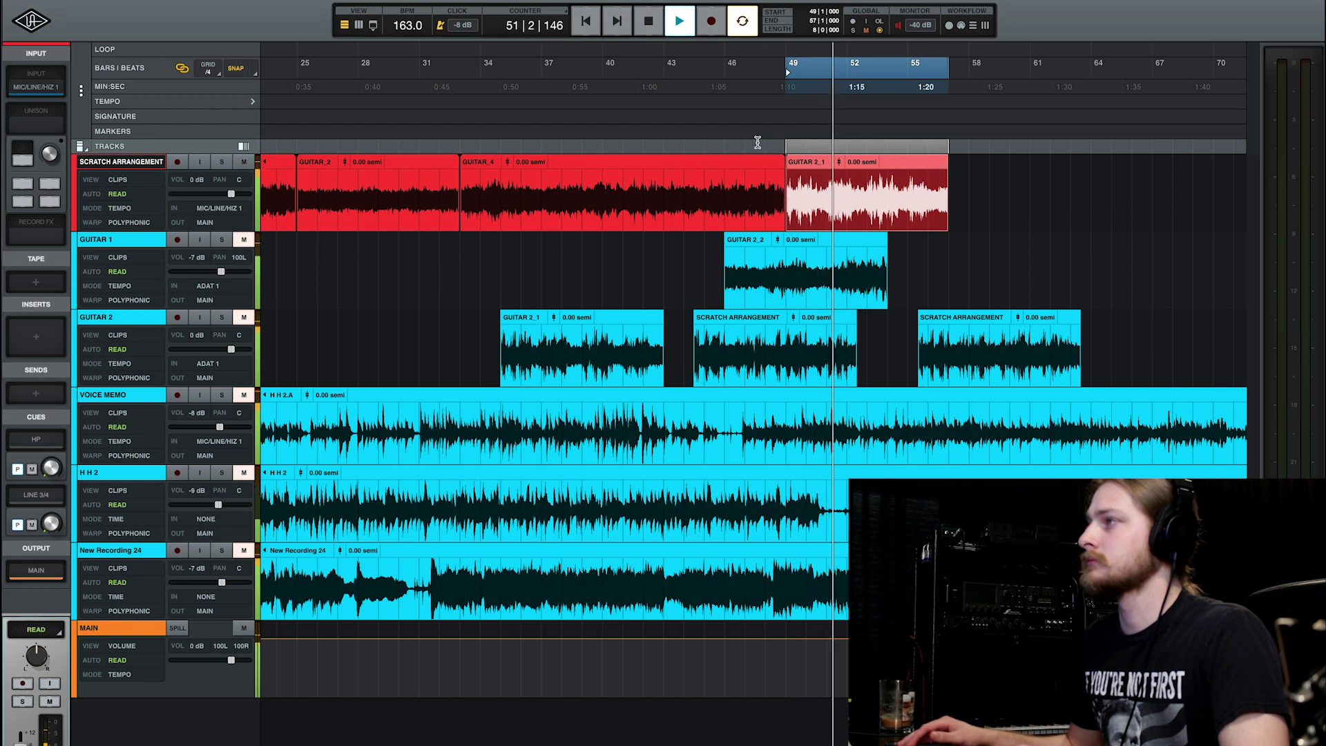
Move GUITAR 2_2 onto Scratch Arrangement, audition it, and align its start to bar 65, directly after the GUITAR_2 clip
mouse_move(732, 294)
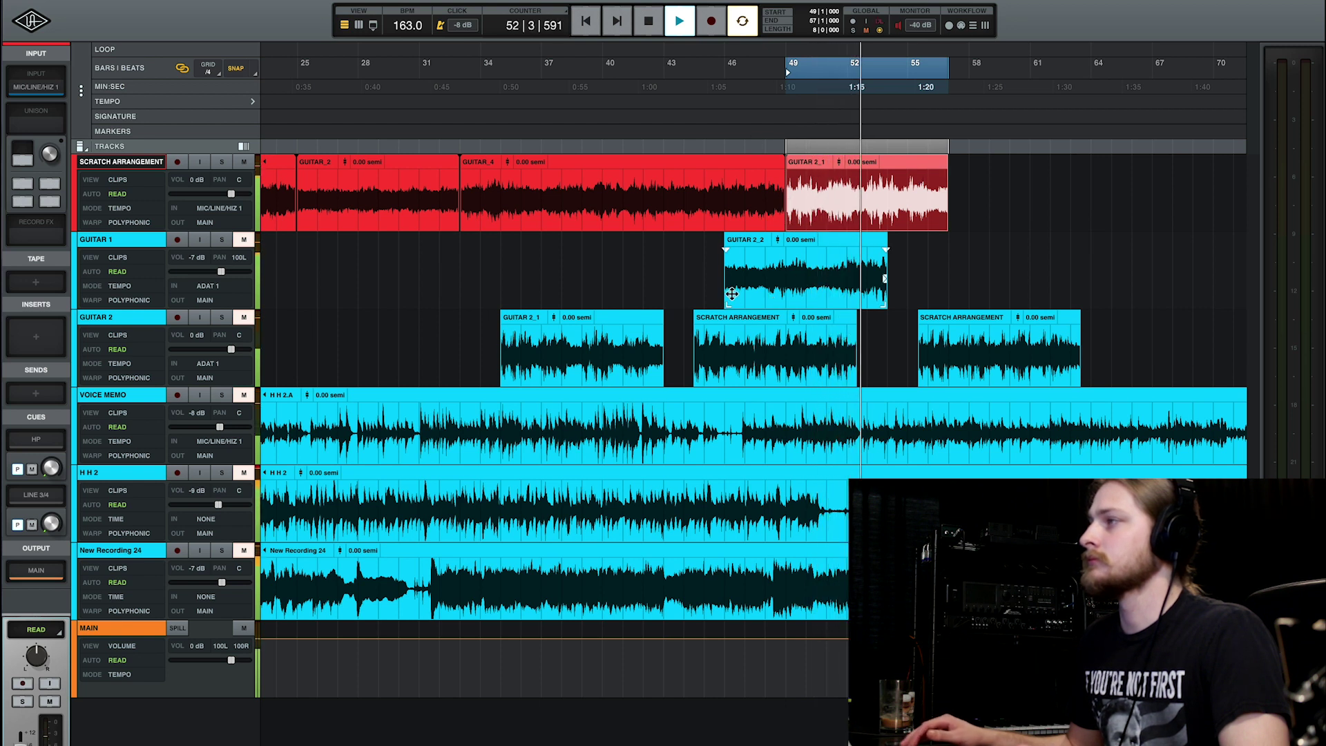
left_click_drag(423, 239, 964, 210)
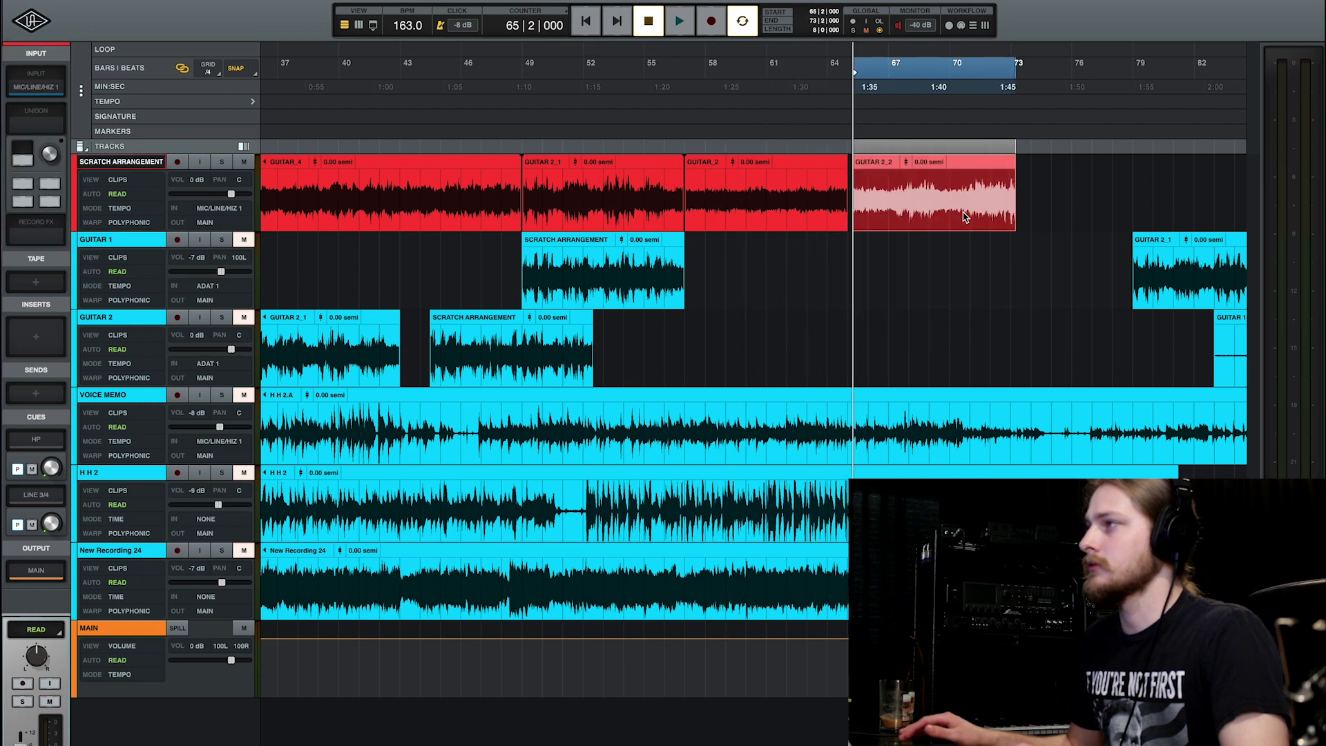
key("space")
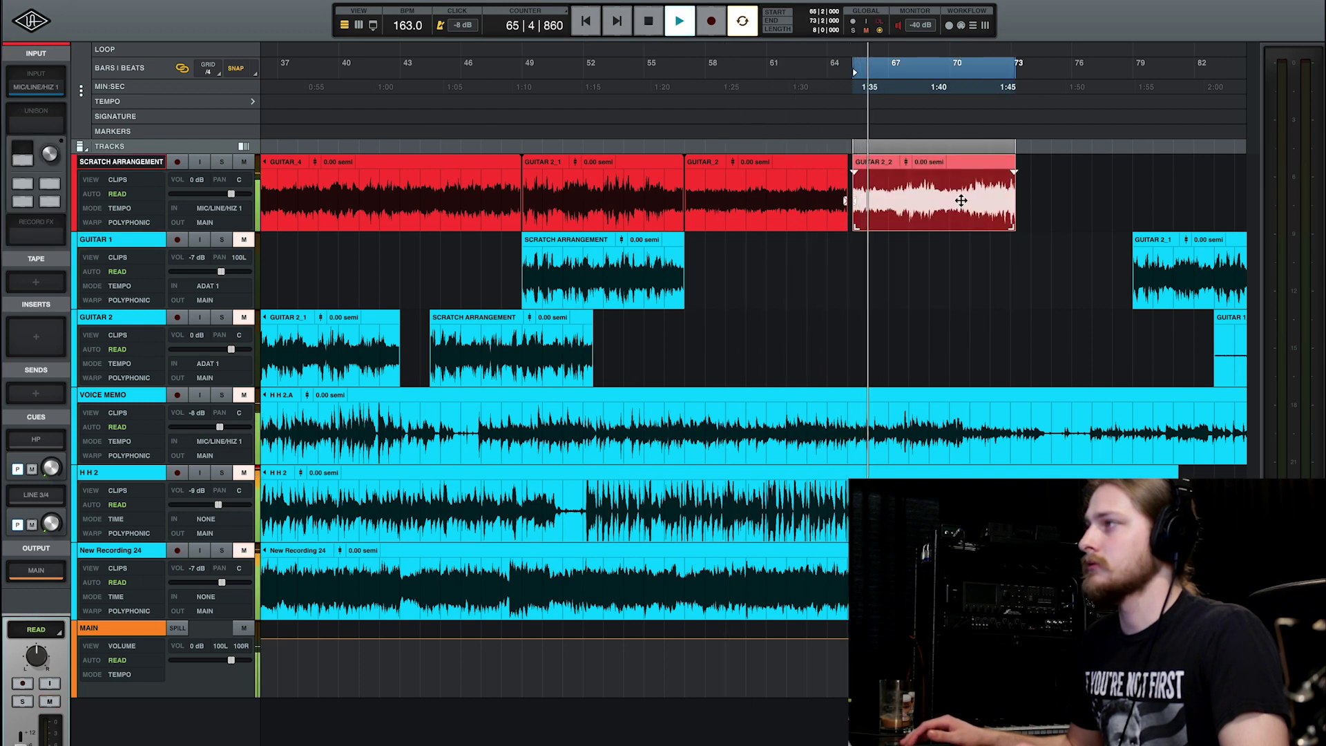
key("space")
scroll(958, 218, "up", 3)
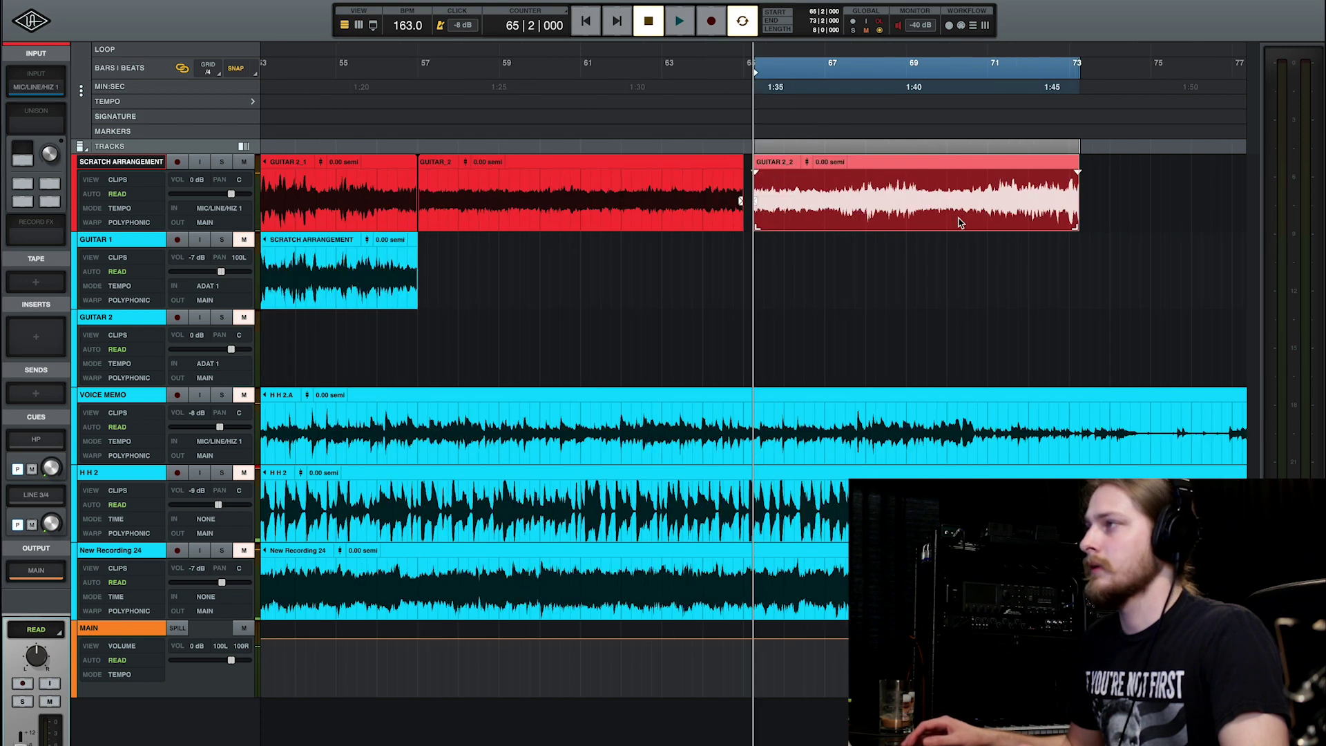
left_click_drag(944, 164, 934, 164)
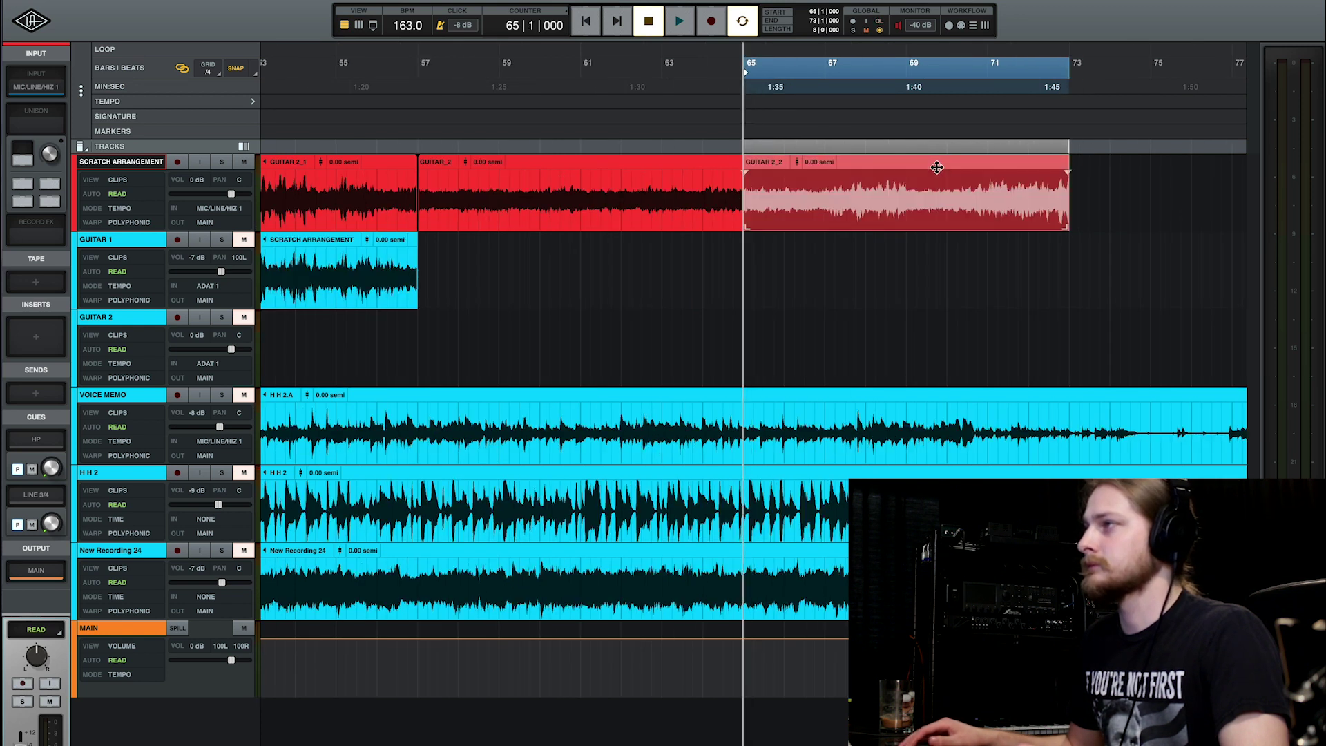
left_click(900, 385)
Move the remaining GUITAR 2_1 clip from Guitar 1 onto Scratch Arrangement past the last clip, and play from bar 73
scroll(901, 385, "down", 5)
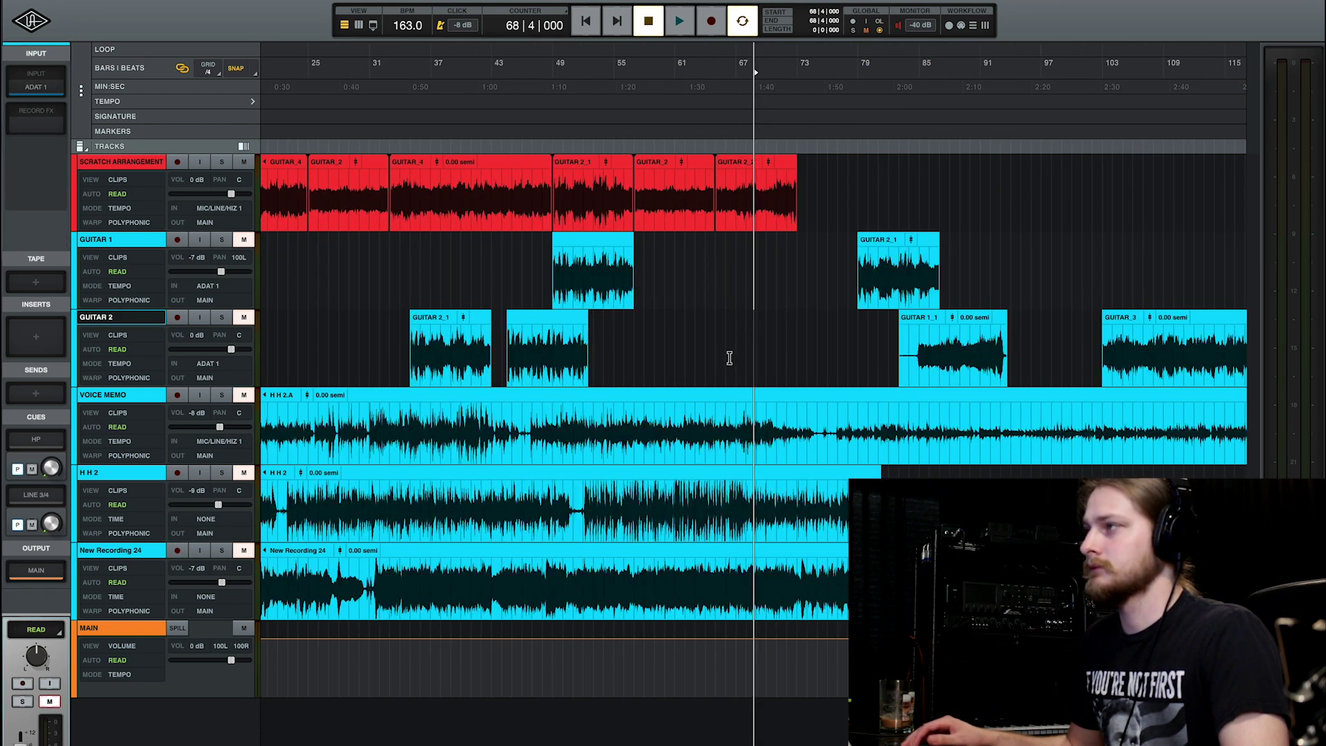
left_click_drag(898, 274, 800, 343)
key("space")
key("space")
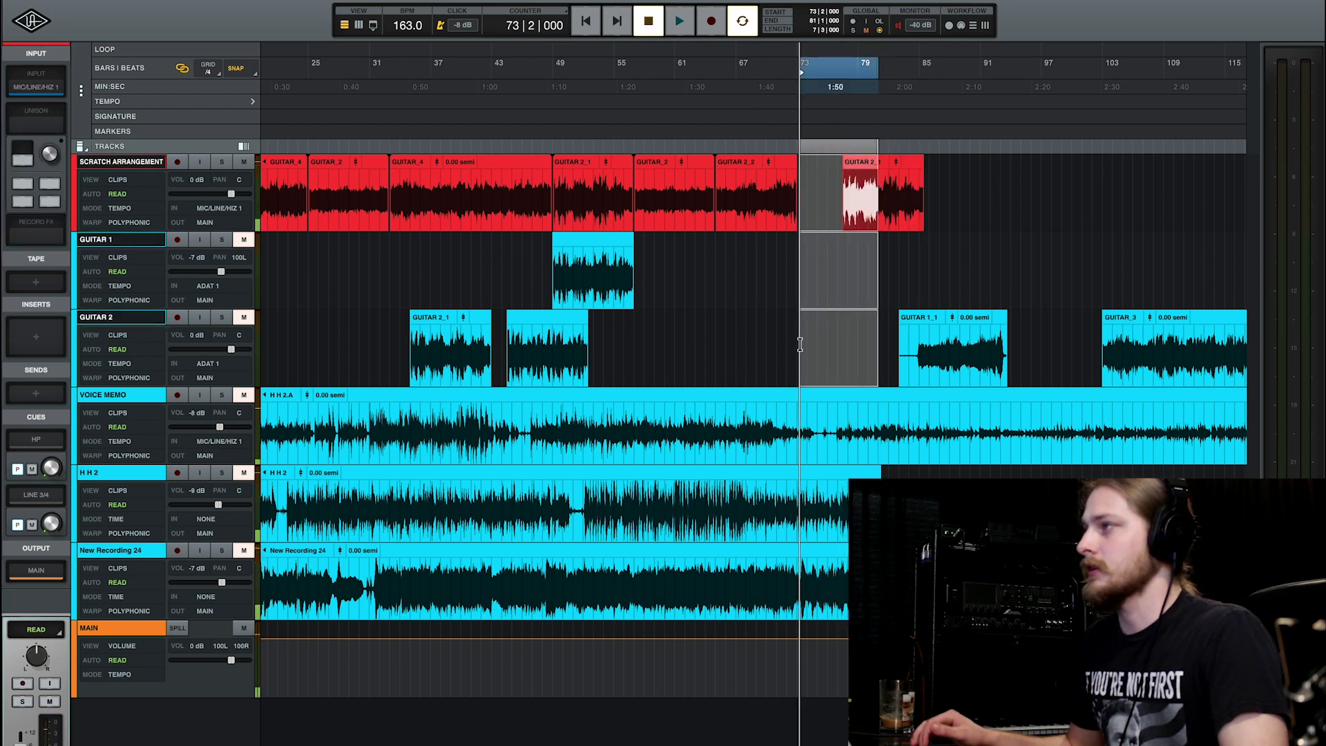
Mute the GUITAR 2_1 clip at bar 77 of Scratch Arrangement and move it to the Guitar 2 track, ahead of GUITAR 1_1
left_click(911, 165)
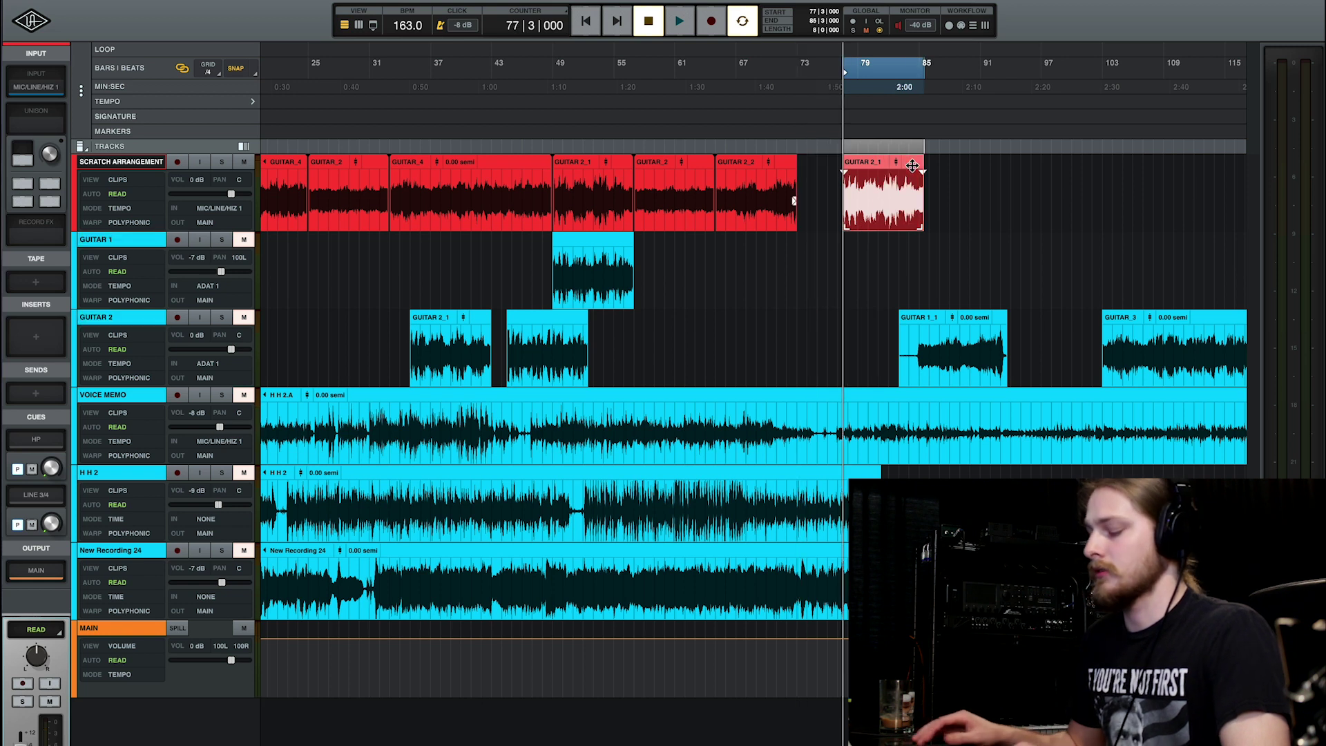
key("ctrl+m")
left_click_drag(881, 208, 768, 364)
Try GUITAR 1_1 at about bar 75 of Scratch Arrangement and play it from bar 77
left_click_drag(935, 370, 859, 201)
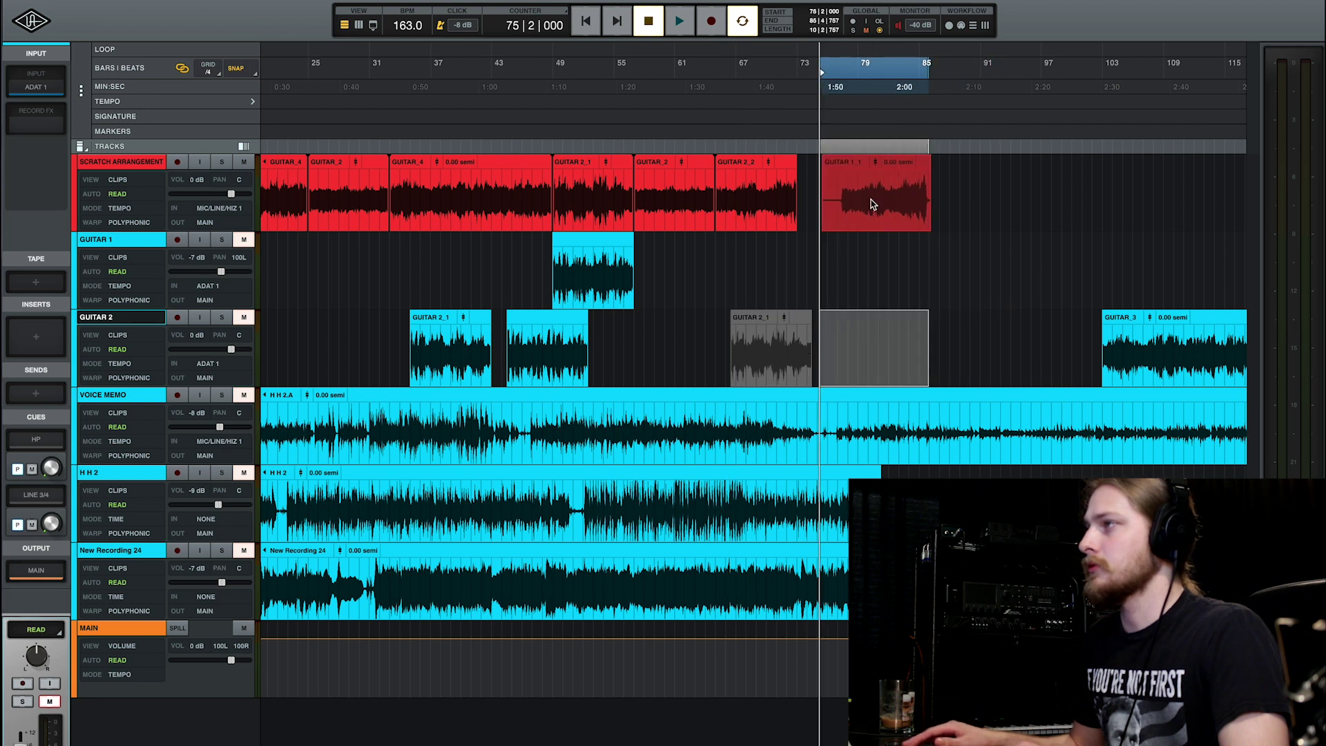
left_click(844, 147)
key("space")
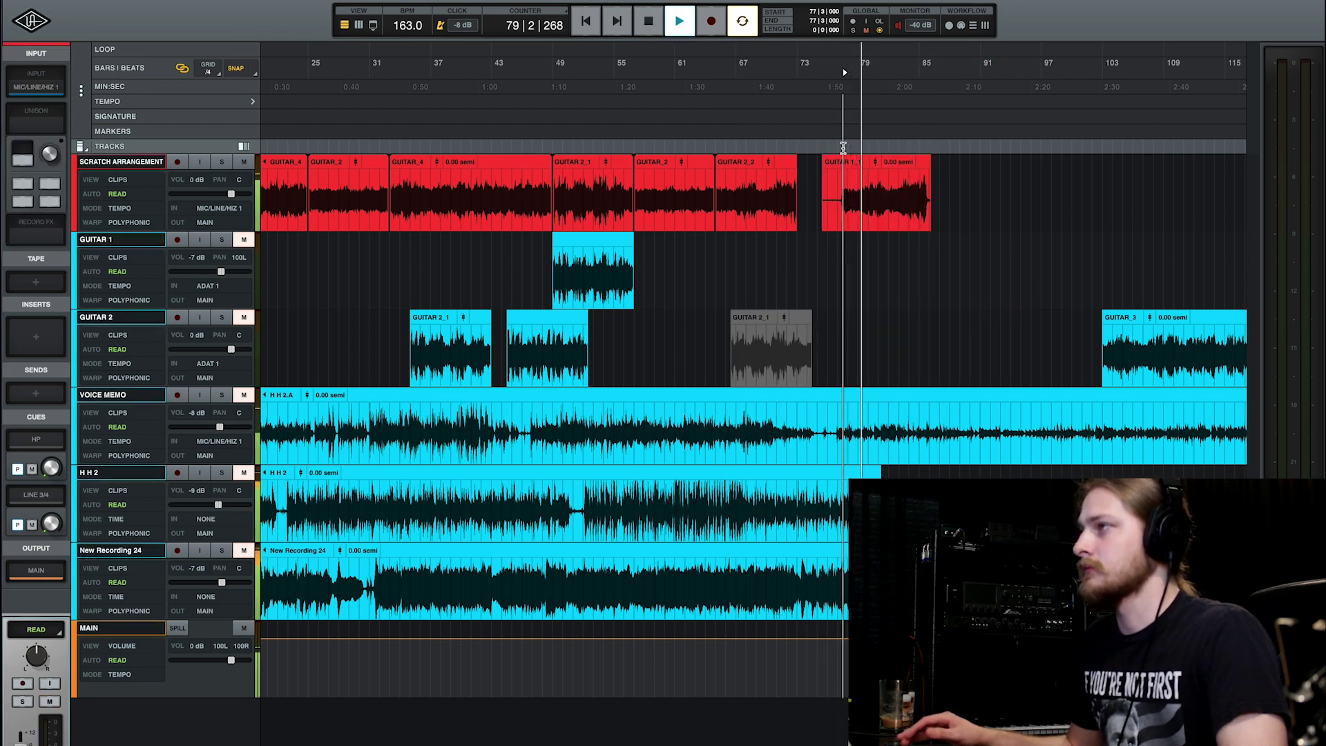
key("space")
Mute GUITAR 1_1, return it to the Guitar 2 track, and mute the other active clips there ahead of GUITAR_3
left_click(871, 221)
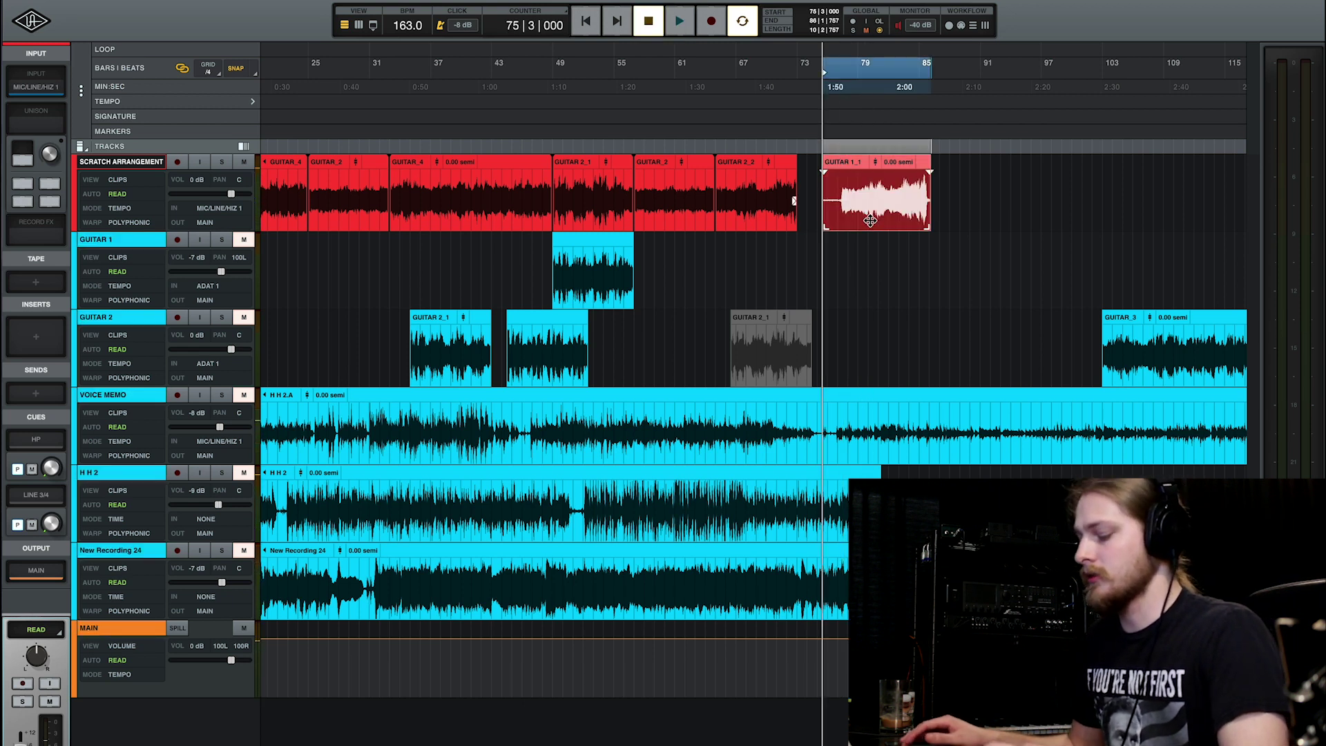
left_click_drag(870, 221, 869, 366)
left_click(540, 327)
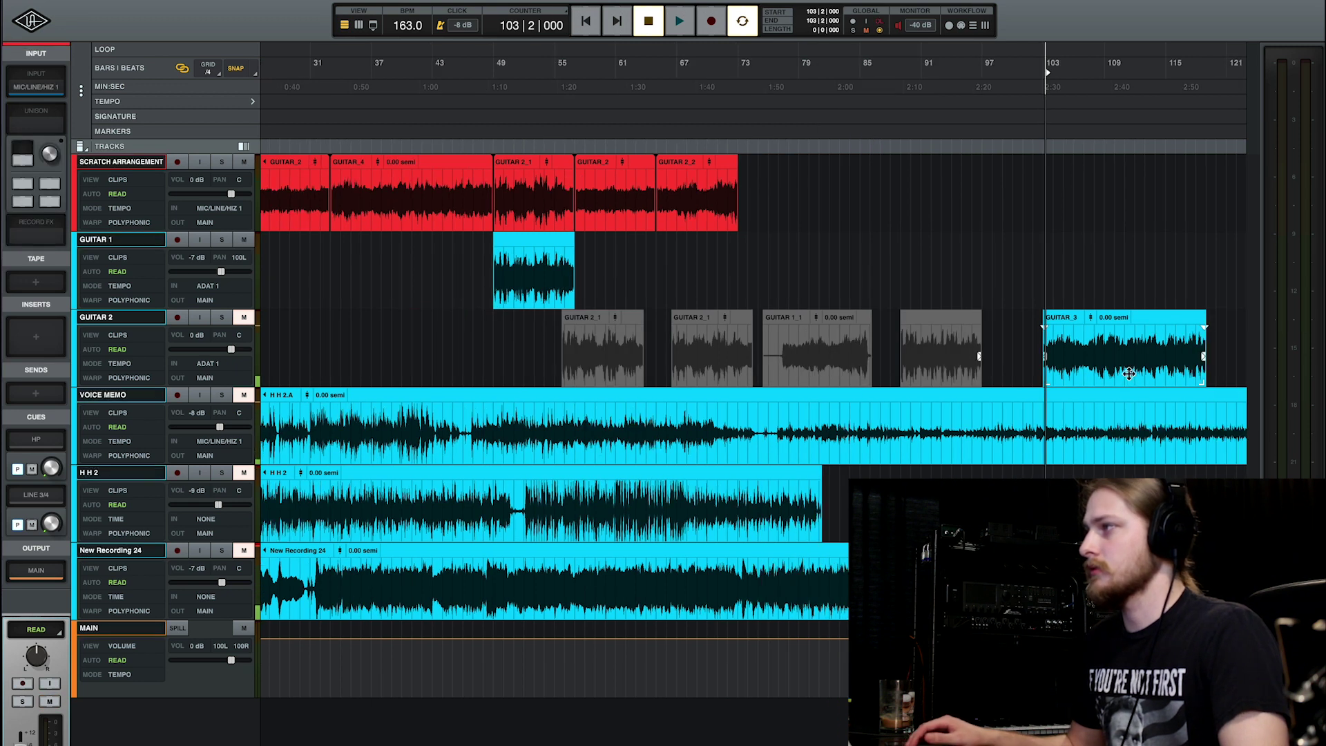
Move GUITAR_3 from bar 103 of Guitar 2 to the Guitar 1 track, audition it, and place its start at bar 96
left_click_drag(1129, 373, 1104, 295)
key("space")
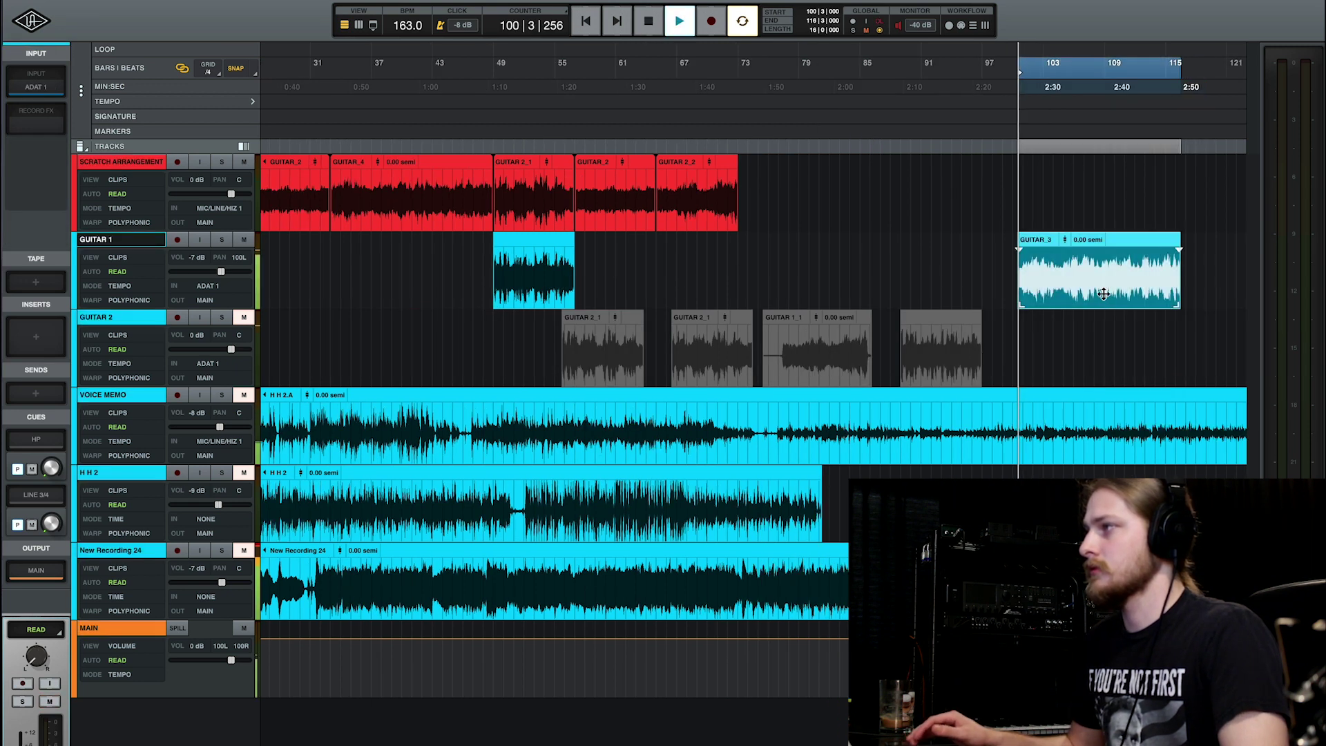
scroll(1103, 294, "right", 5)
key("space")
left_click_drag(951, 294, 905, 278)
Play the Scratch Arrangement from bar 1 through to the last clip
scroll(410, 191, "left", 20)
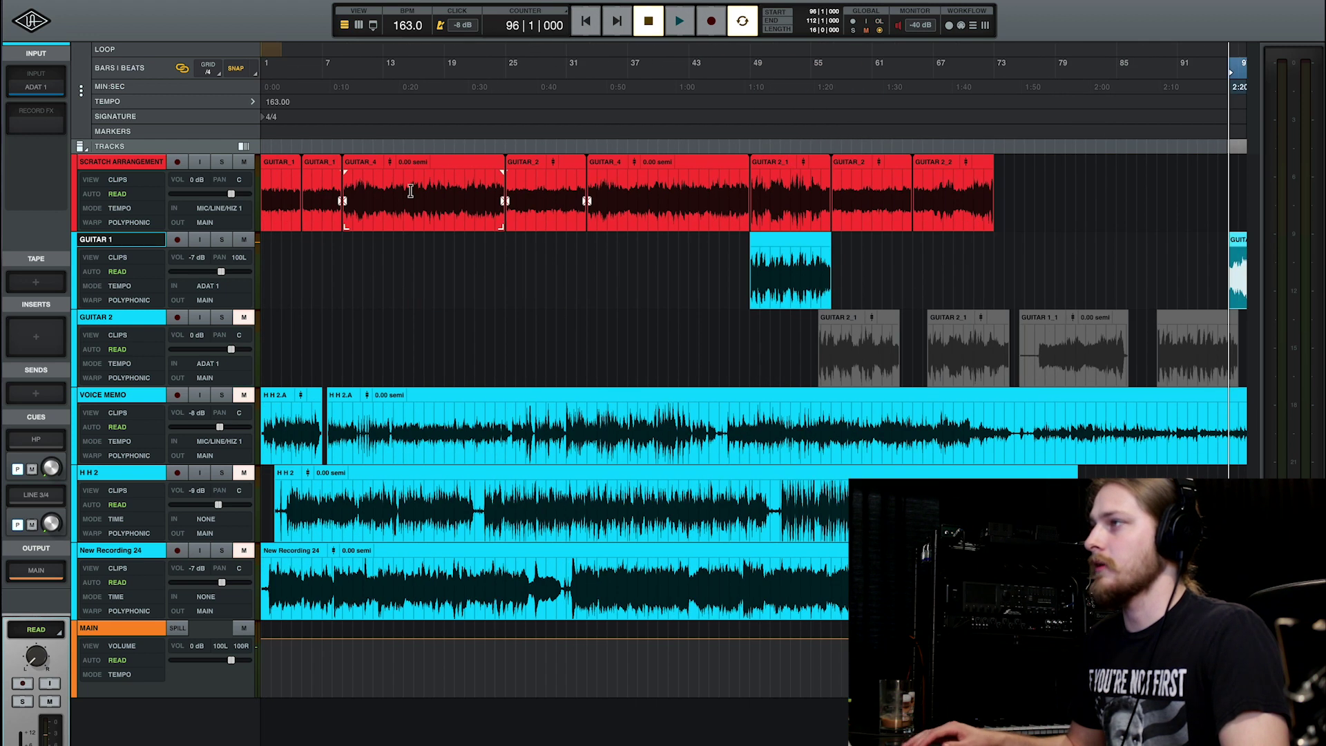
left_click(263, 252)
key("Return")
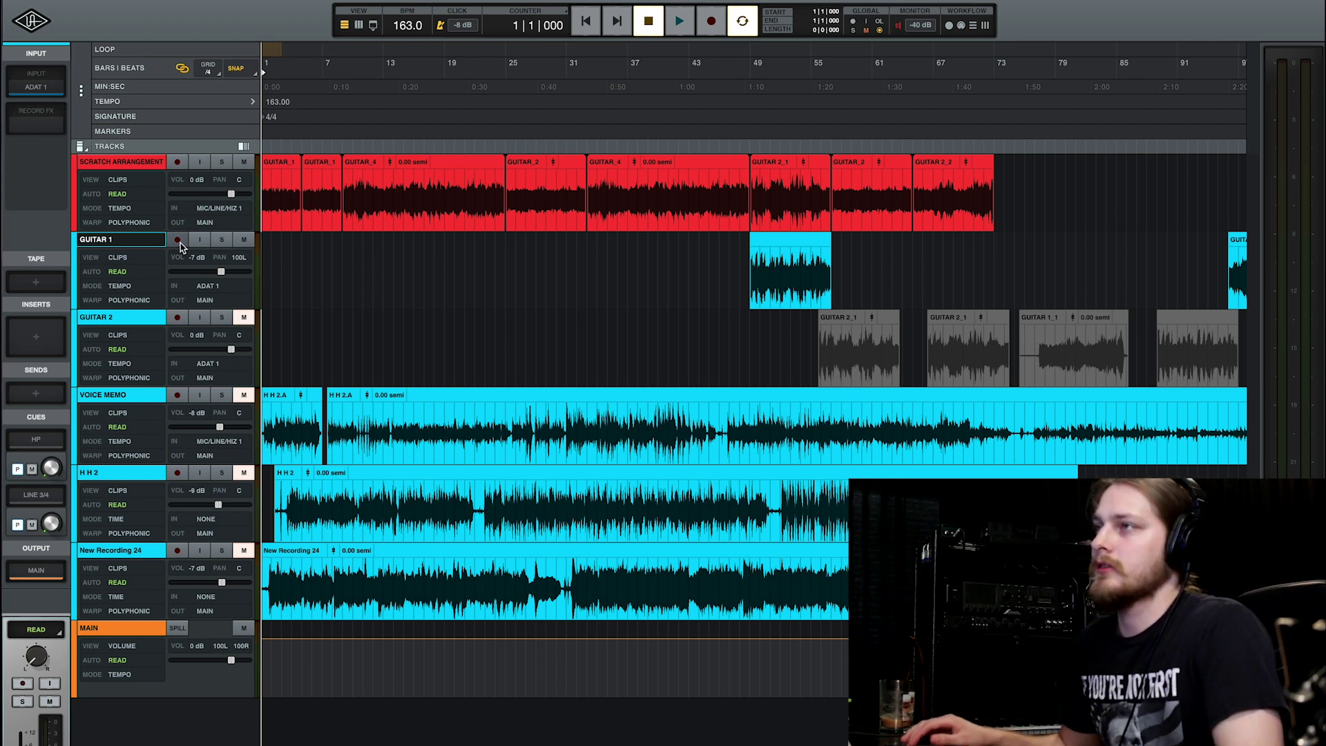
key("space")
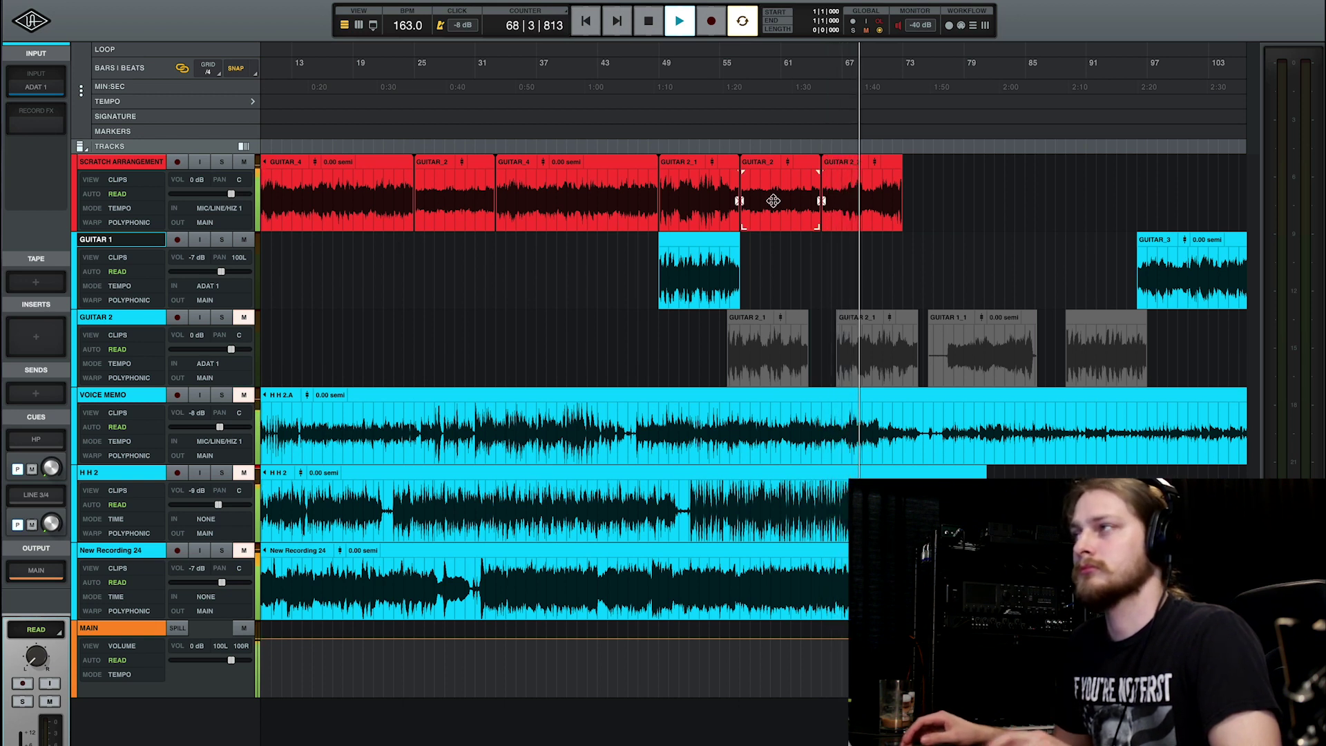
key("space")
Replace GUITAR_2 at bar 57 of Scratch Arrangement with GUITAR 2_2, moving GUITAR_2 to bar 25 of the Guitar 2 track
left_click_drag(853, 164, 878, 242)
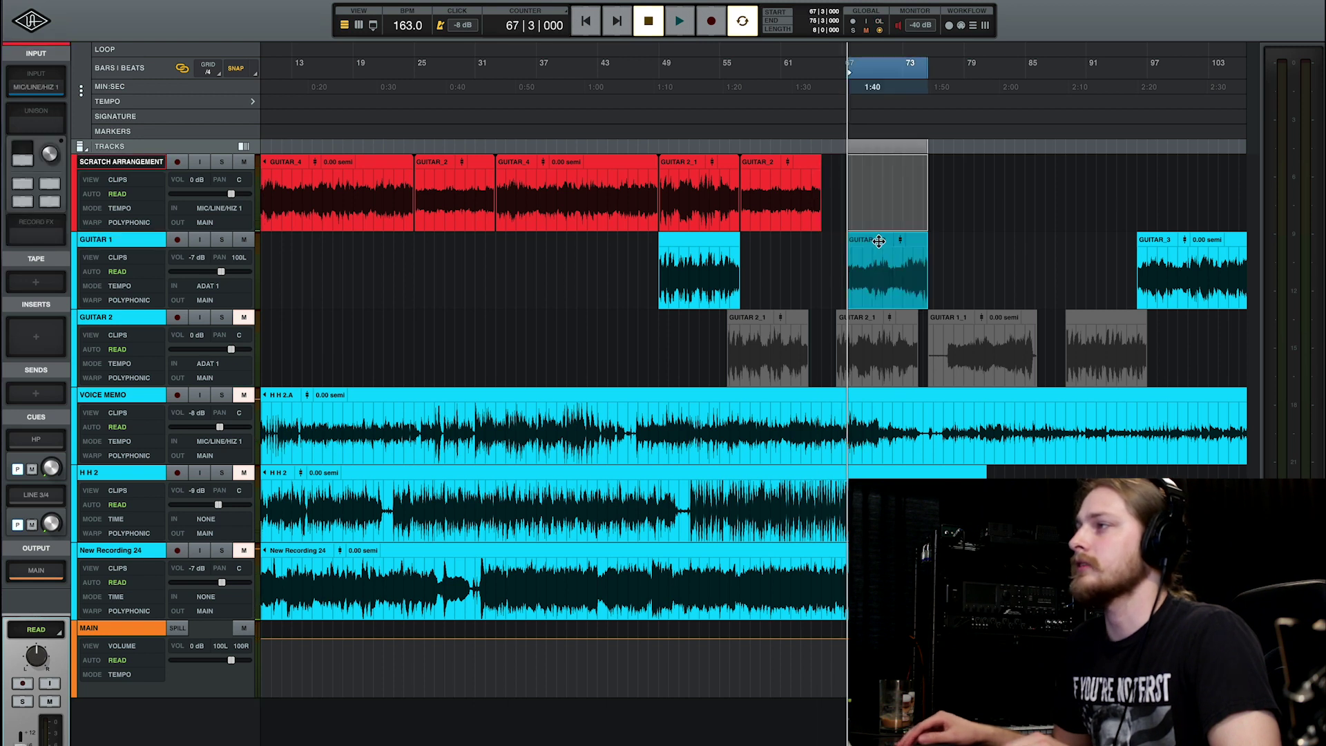
left_click_drag(771, 163, 454, 309)
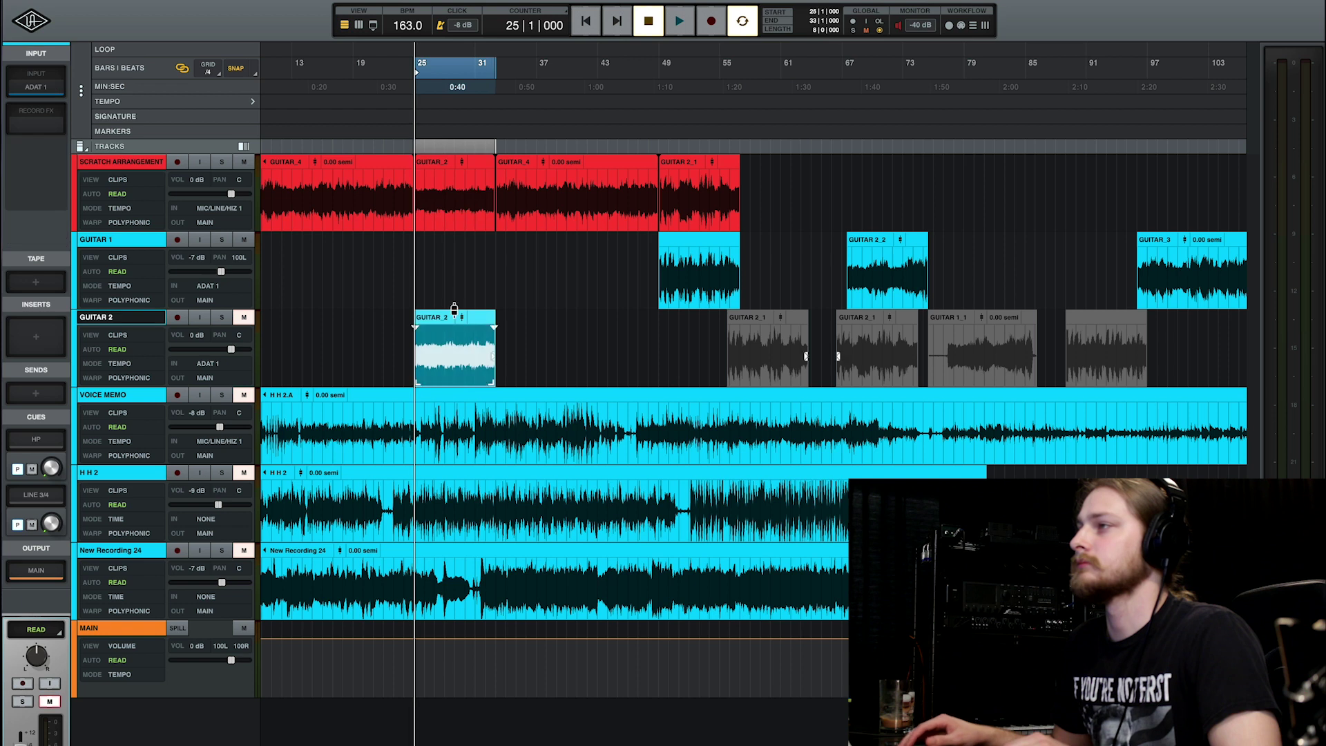
left_click_drag(877, 241, 768, 178)
Align the start of GUITAR 2_2 to bar 57, directly after GUITAR 2_1, and play the transition from about bar 55
left_click(837, 185)
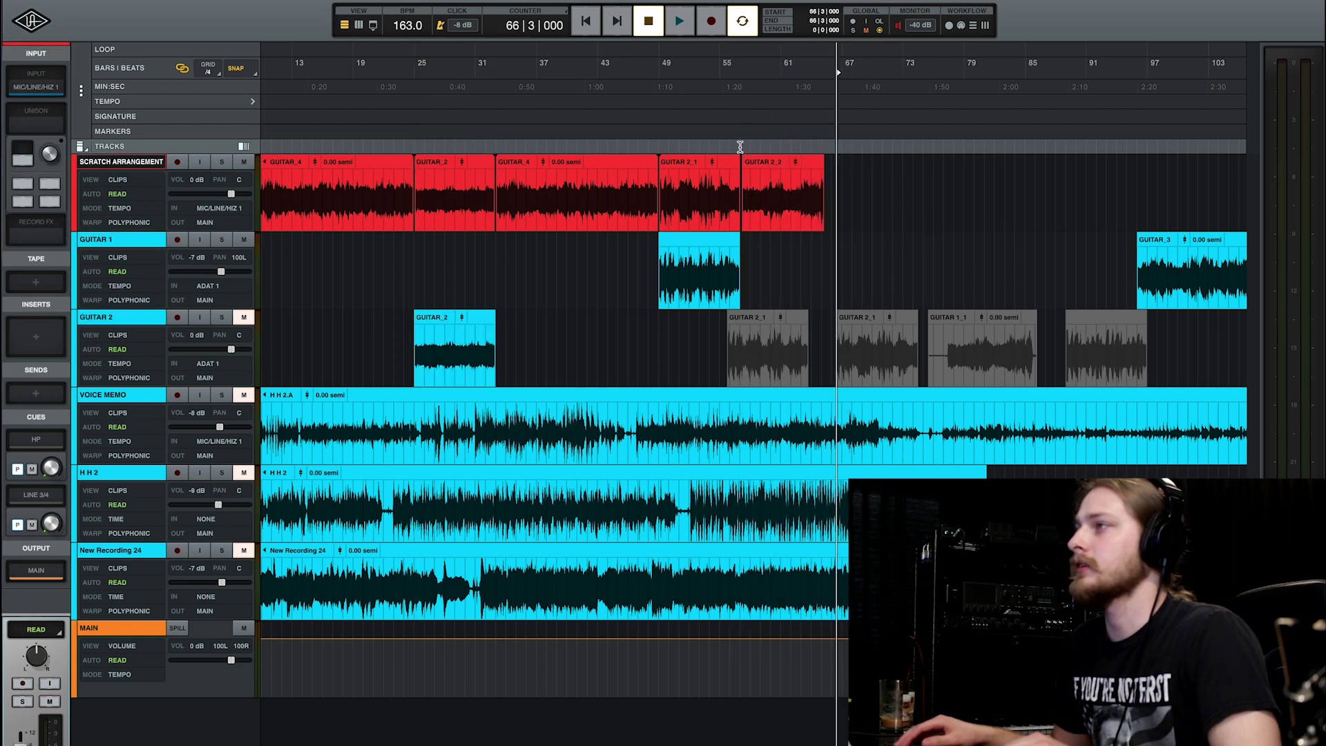
scroll(740, 146, "up", 4)
left_click(784, 119)
key("space")
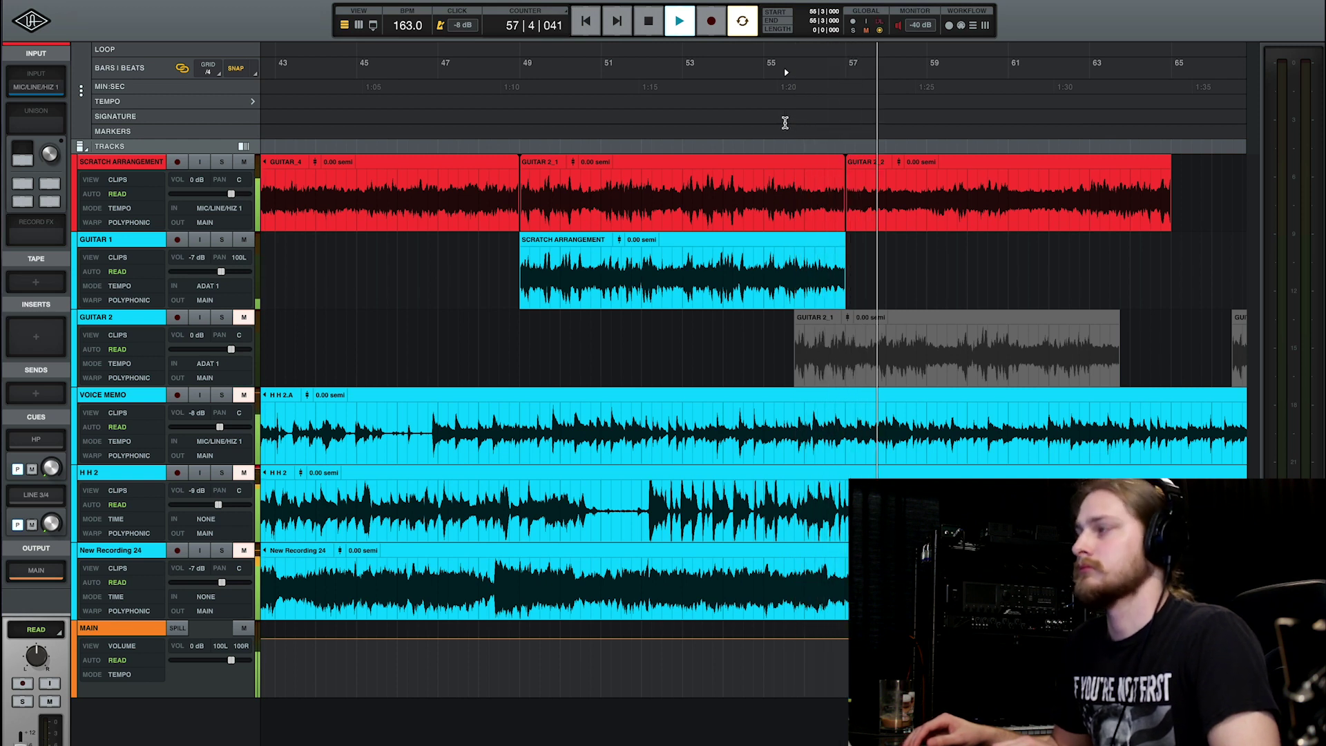
key("space")
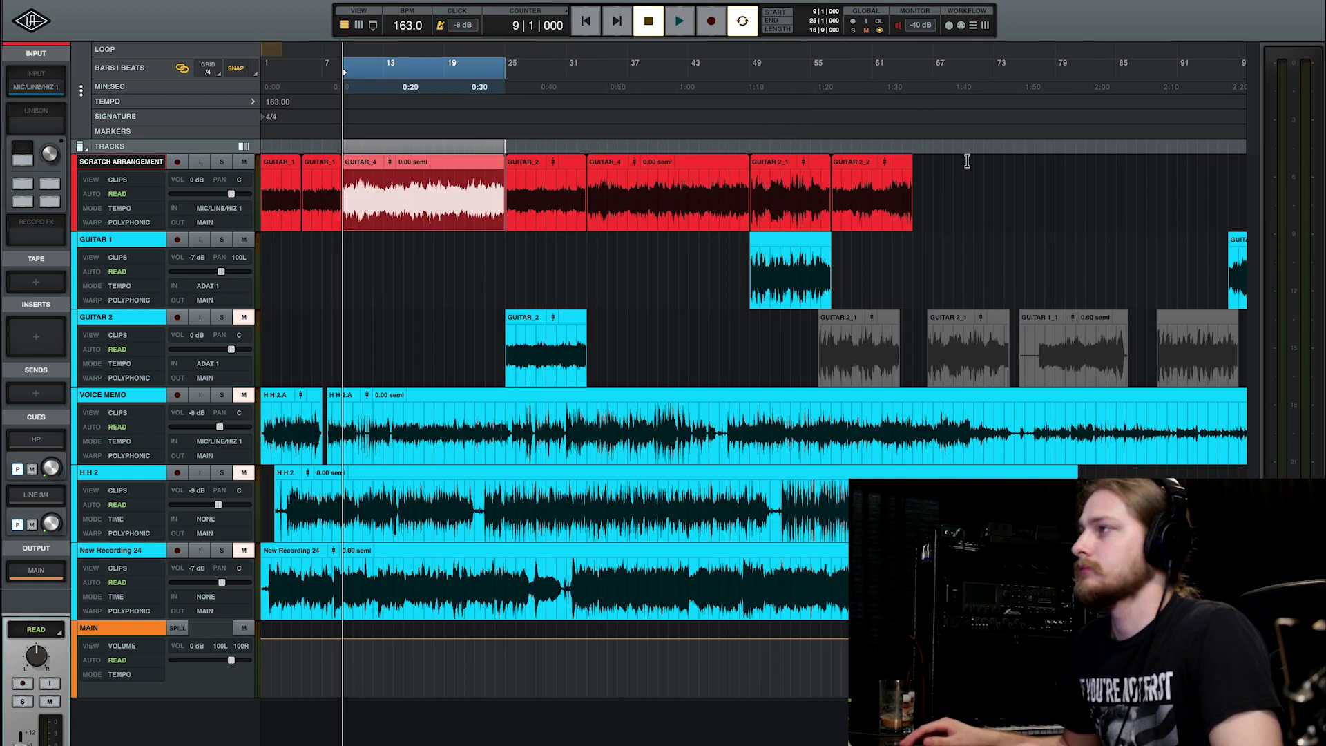
Shift all Scratch Arrangement clips from GUITAR_4 at bar 9 through GUITAR 2_2 so that they start at bar 31
left_click(890, 161)
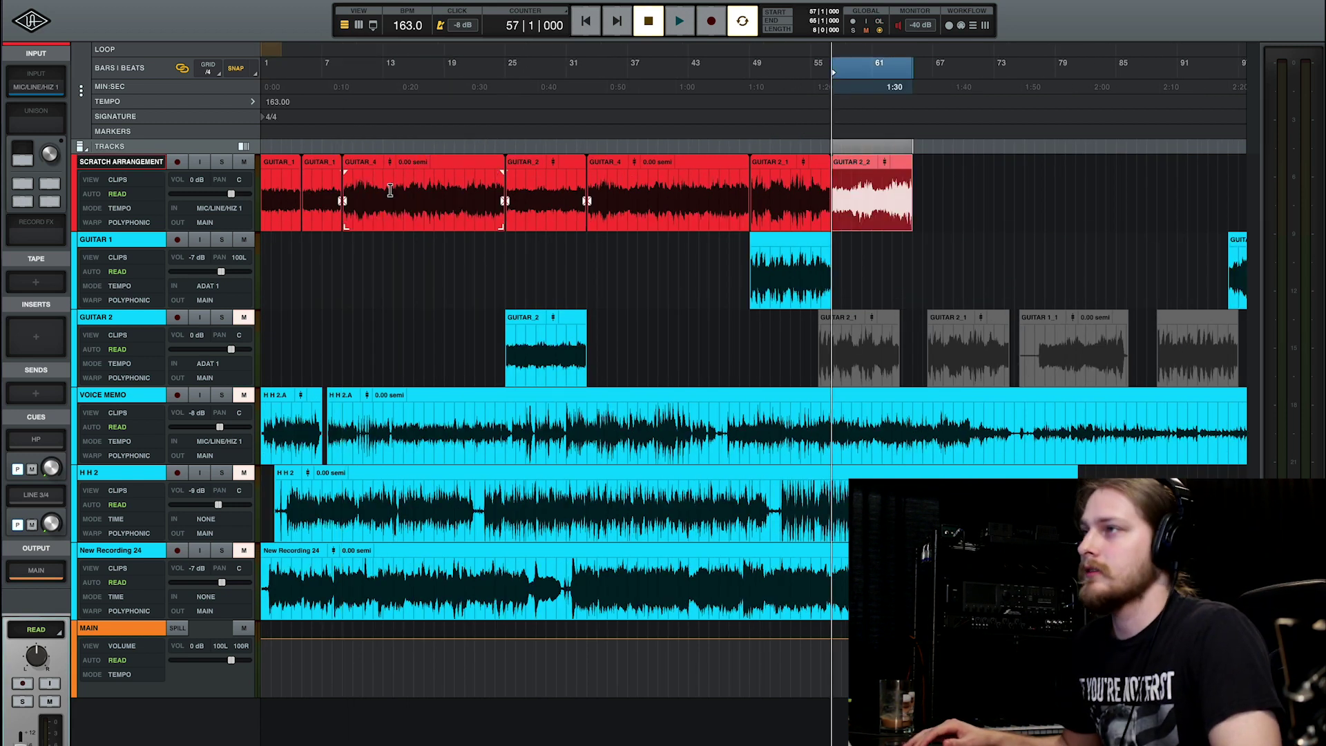
left_click(356, 220, "shift")
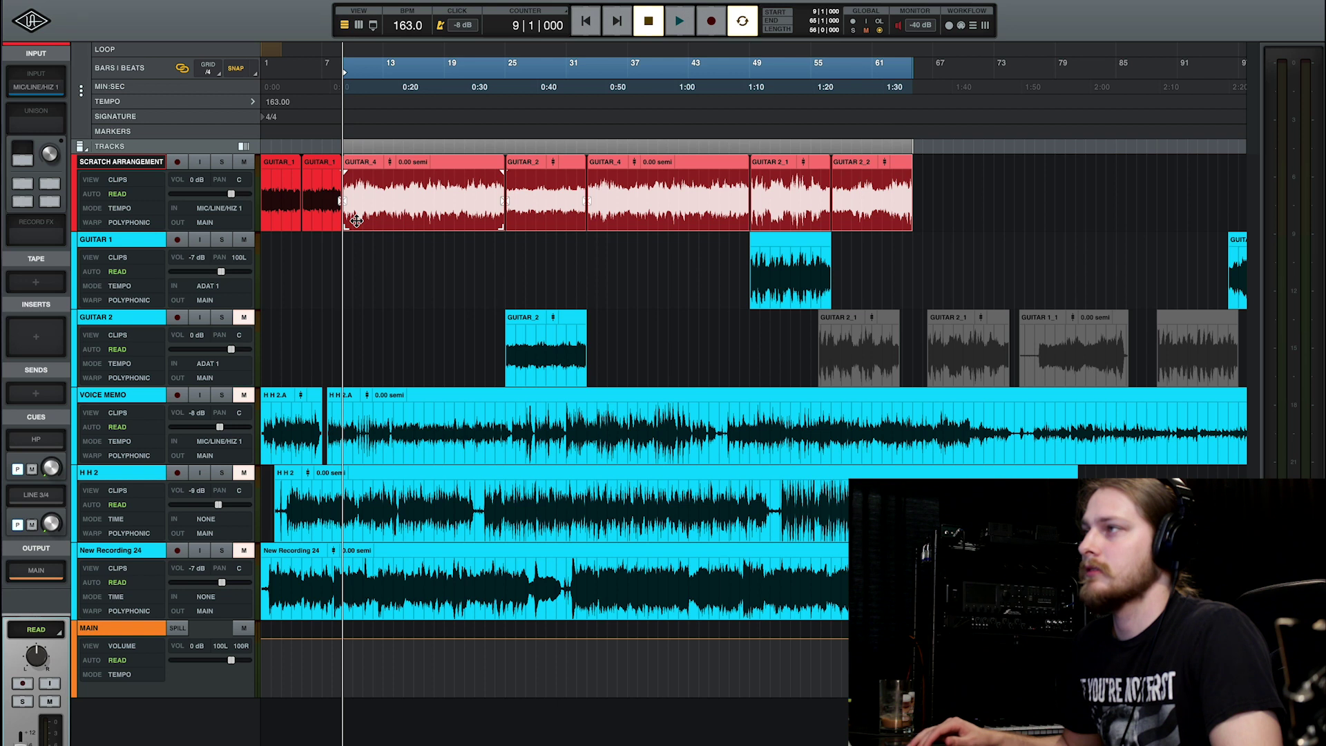
left_click_drag(365, 220, 589, 223)
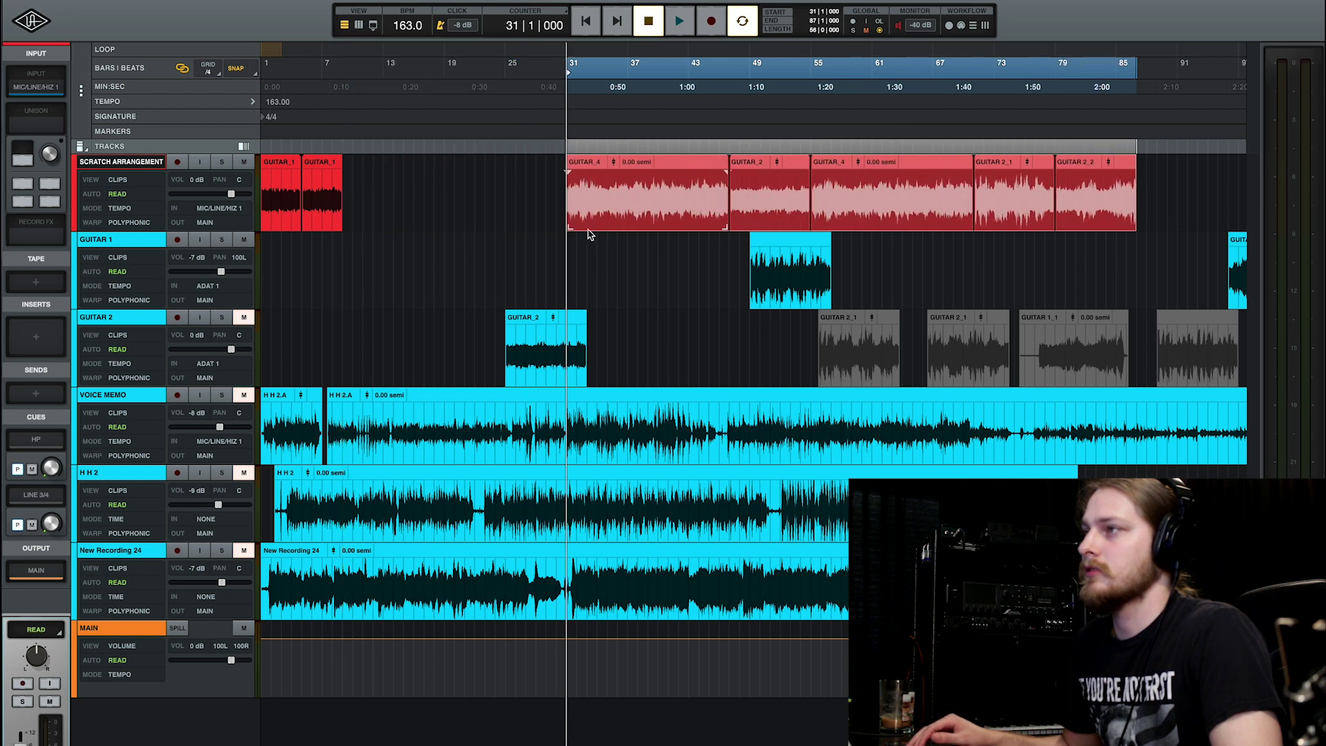
Move GUITAR_2 from the Guitar 2 track to bar 9 of Scratch Arrangement, after the second GUITAR_1, and play from the start
left_click(559, 369)
left_click_drag(559, 370, 387, 196)
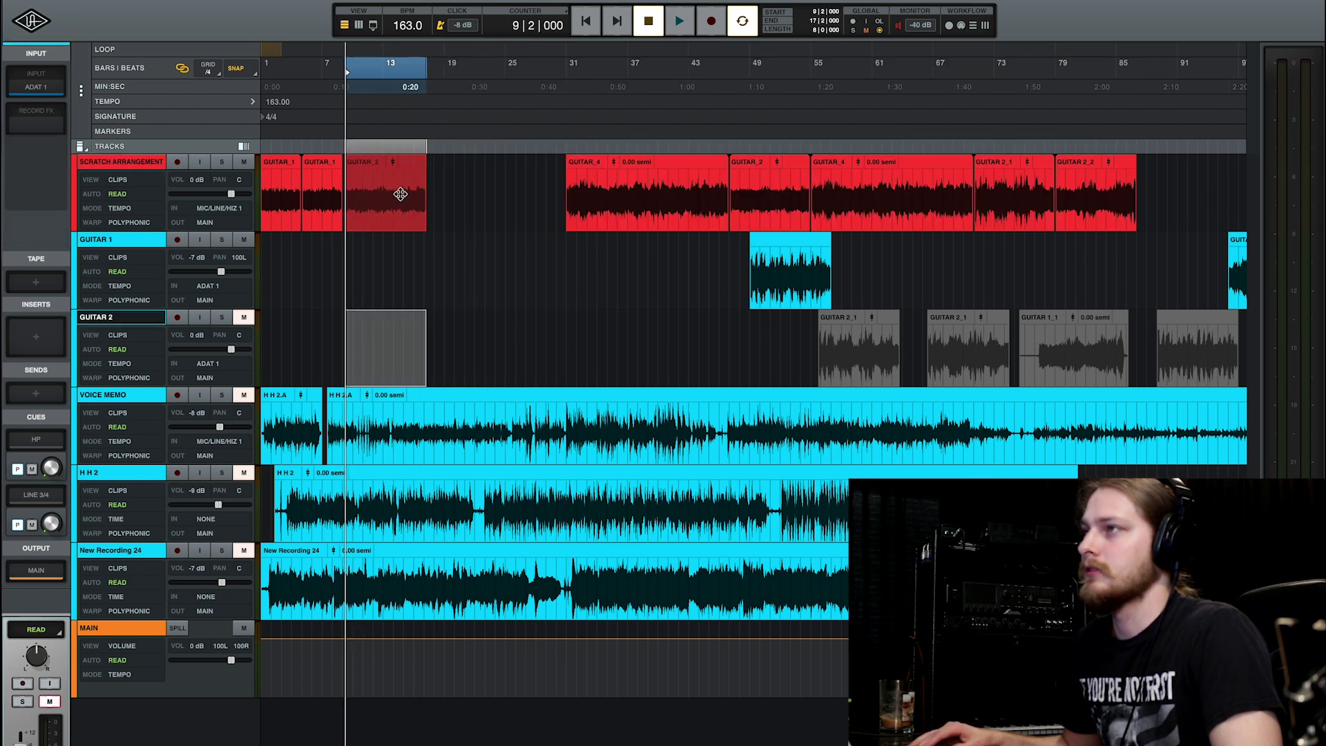
left_click(265, 253)
key("space")
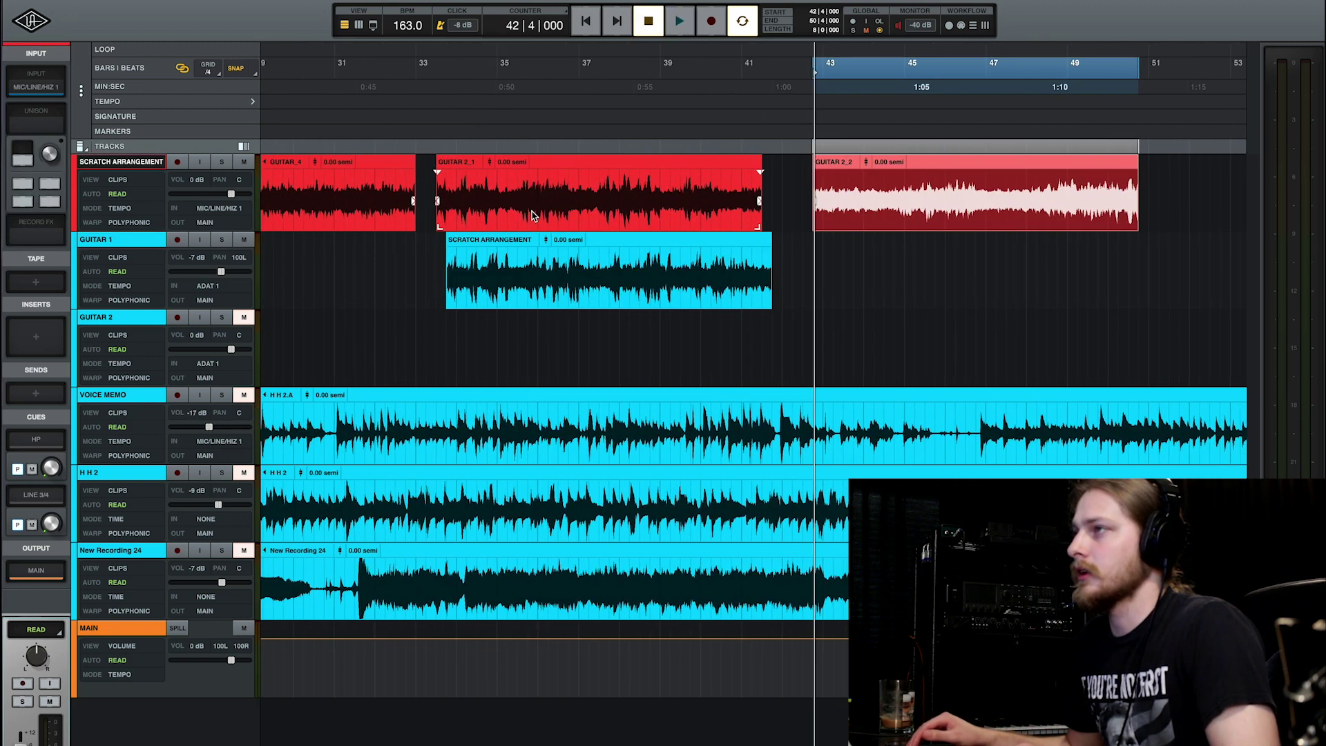
Close the gaps after GUITAR_4: align GUITAR 2_1 and the Guitar 1 clip below it to bar 33, and GUITAR 2_2 to bar 41
scroll(531, 215, "left", 3)
left_click(570, 225)
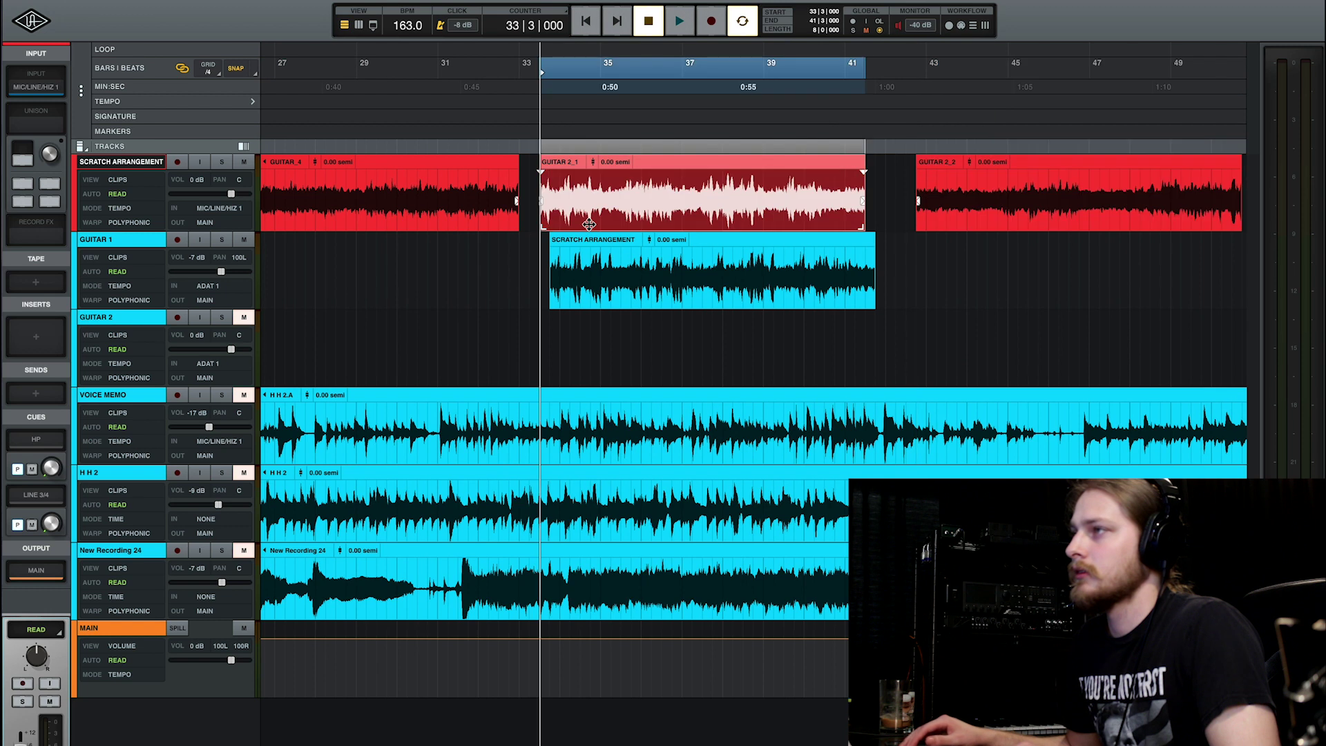
left_click_drag(606, 306, 577, 305)
left_click_drag(1062, 230, 989, 214)
Play the end of GUITAR 2_2 on Scratch Arrangement from bar 44, and again from bar 48
left_click(998, 298)
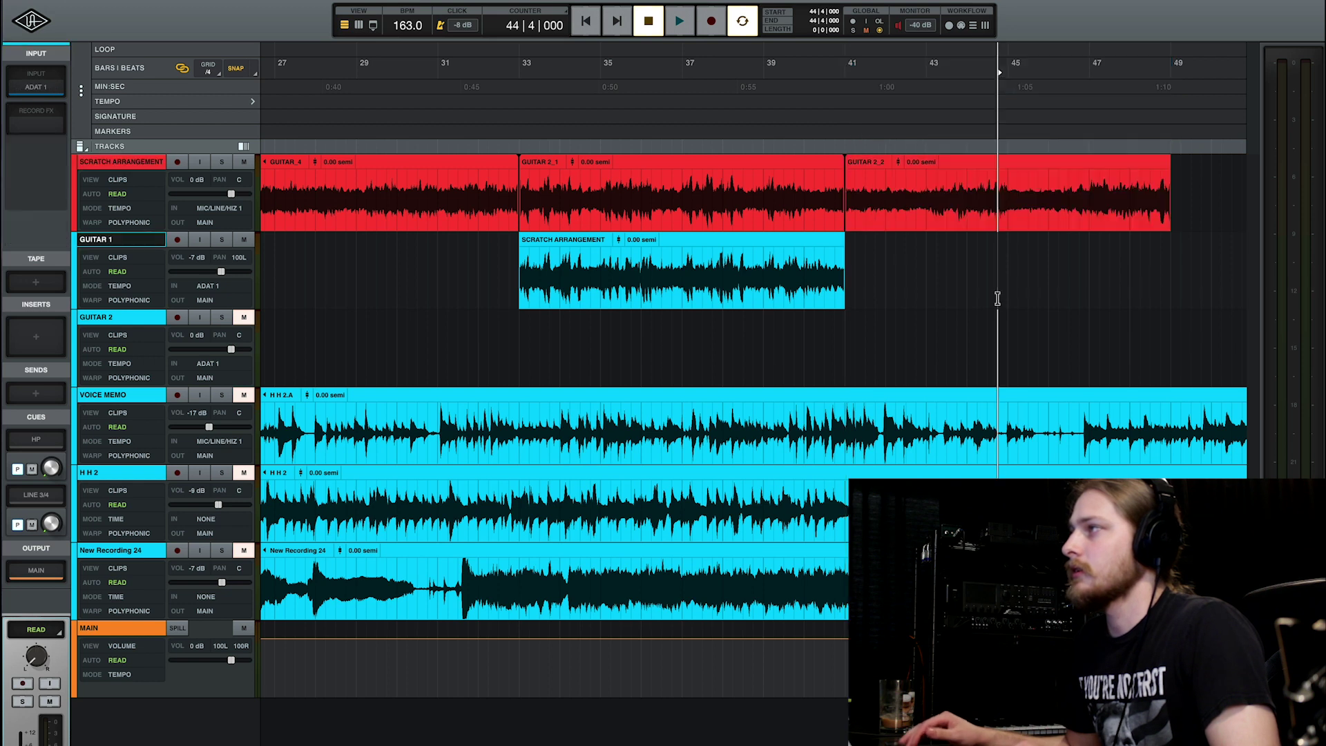
key("super+bracketleft")
key("super+bracketleft")
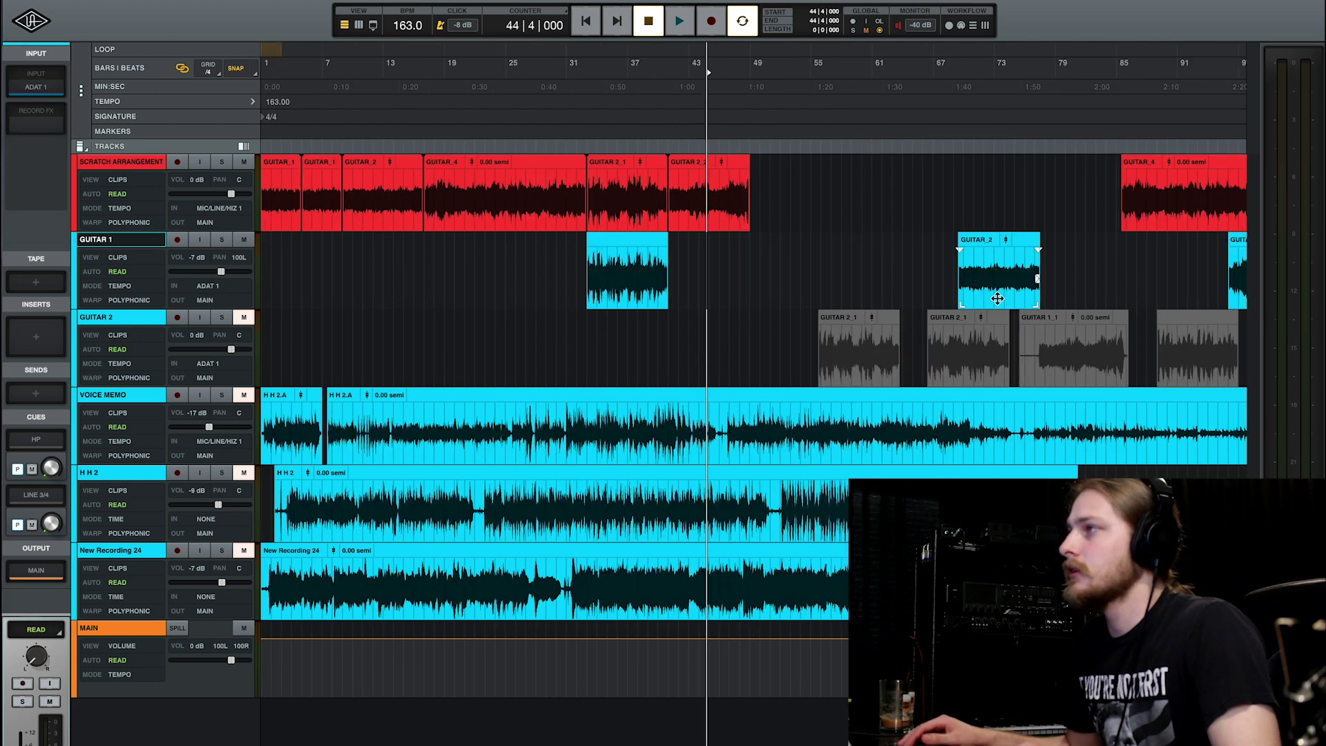
key("space")
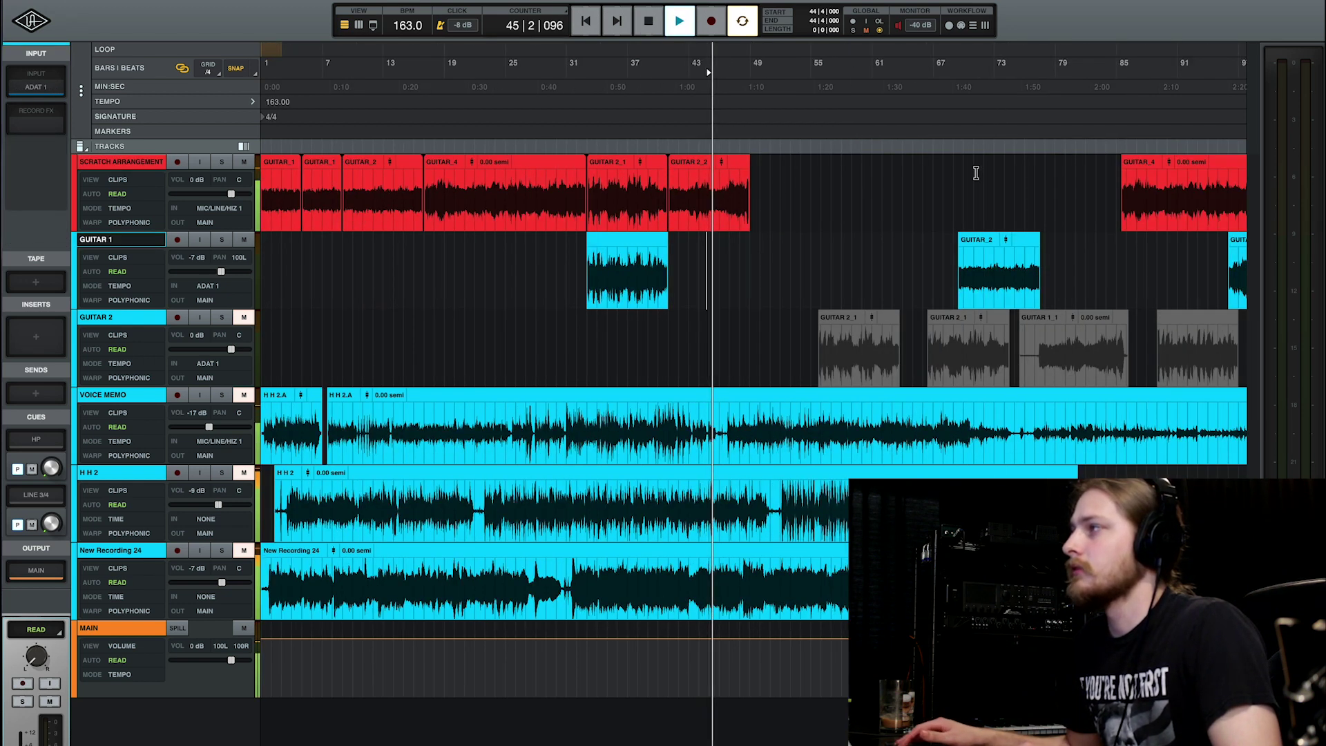
left_click(740, 147)
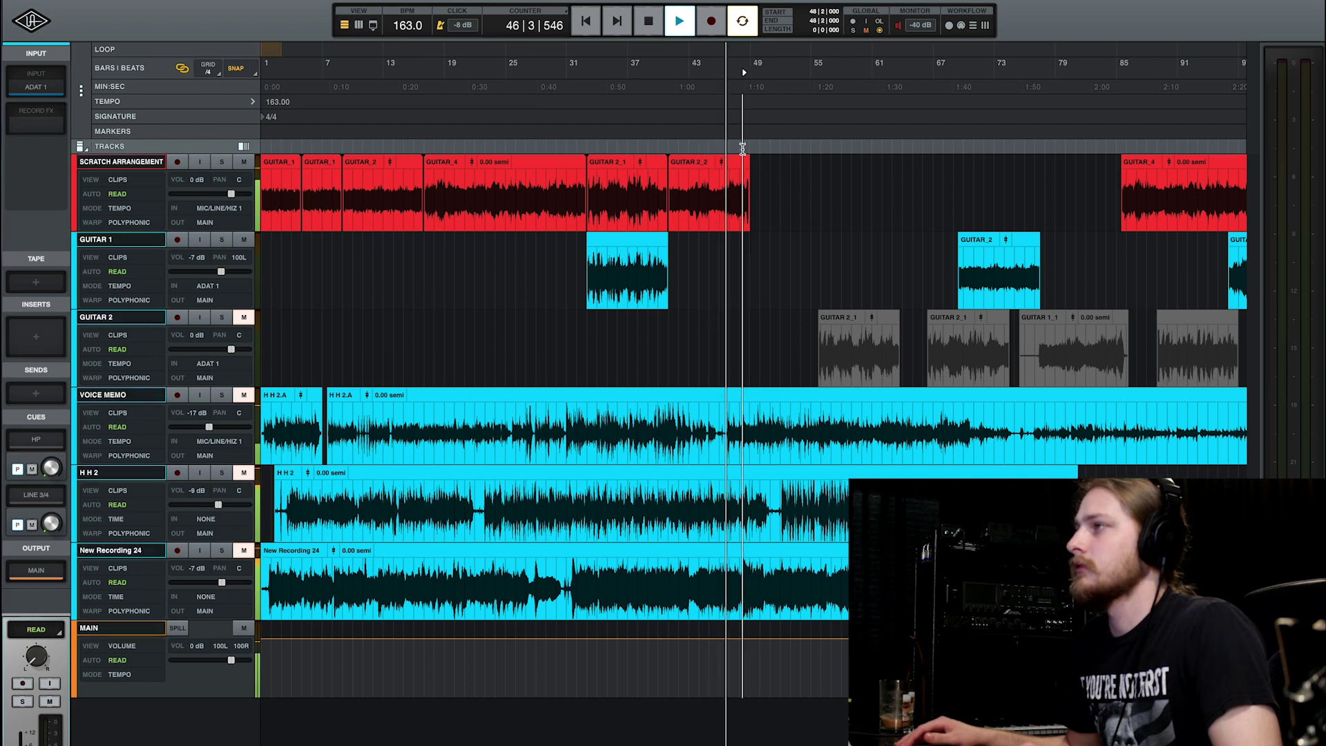
key("space")
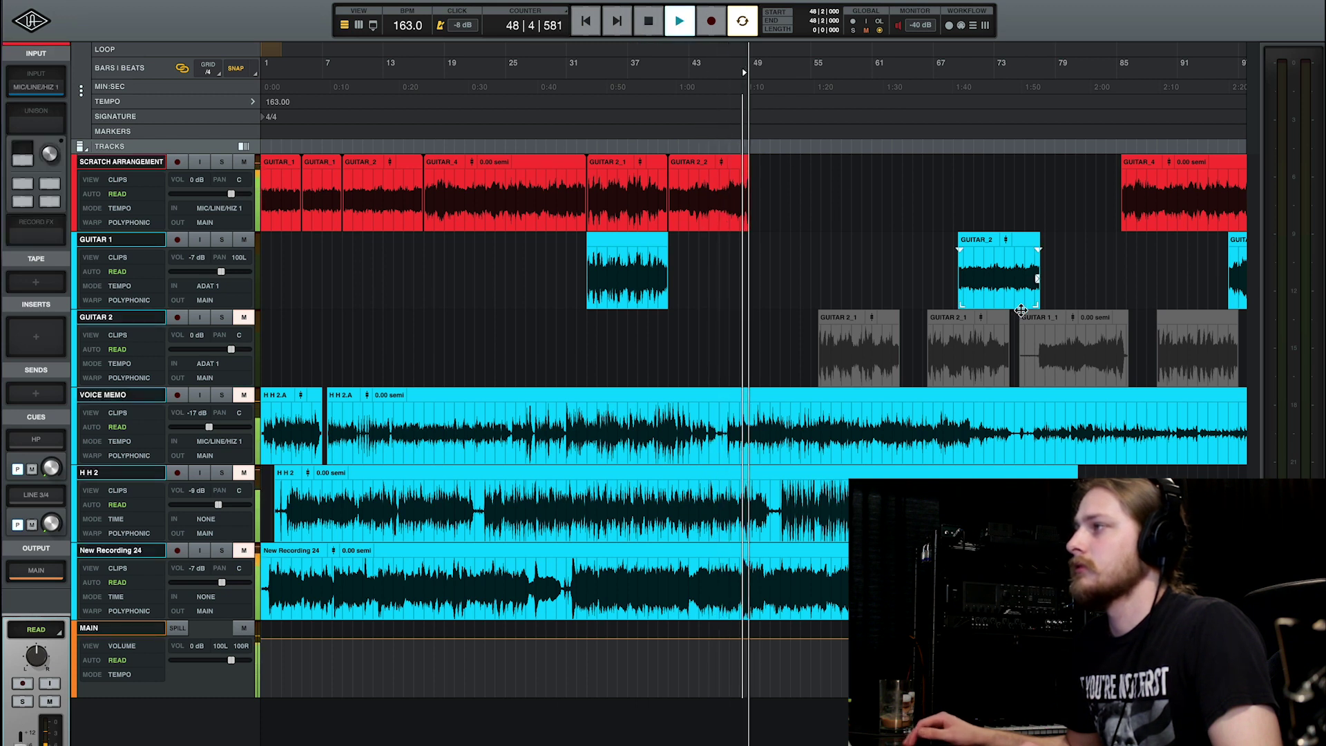
key("space")
Move GUITAR_2 from Guitar 1 to bar 49 of Scratch Arrangement, directly after GUITAR 2_2, and play the transition from bar 48
left_click_drag(992, 277, 793, 202)
key("super+bracketright")
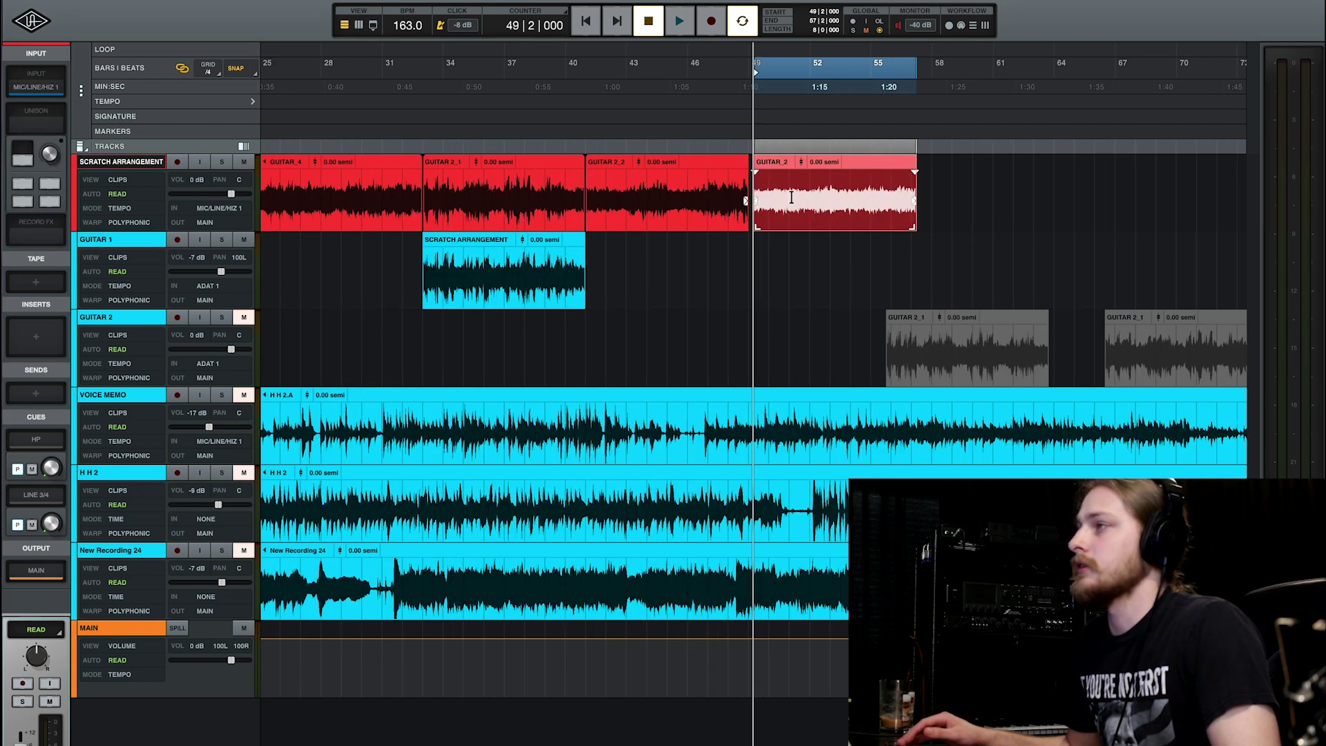
key("super+bracketright")
key("super+bracketright")
left_click_drag(816, 218, 795, 218)
left_click(666, 131)
key("space")
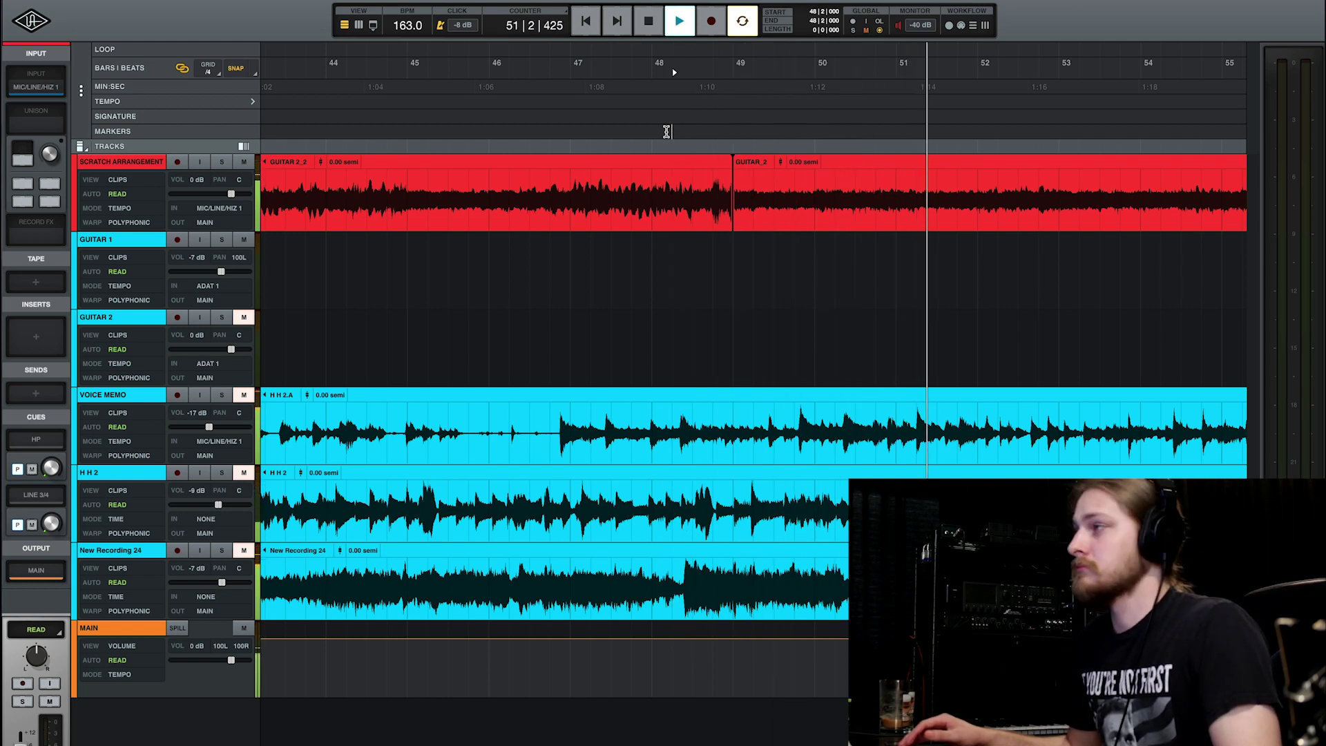
Stop playback and move GUITAR_4 from bar 85 of Scratch Arrangement to just after the GUITAR_2 clip near bar 57
scroll(666, 131, "down", 10)
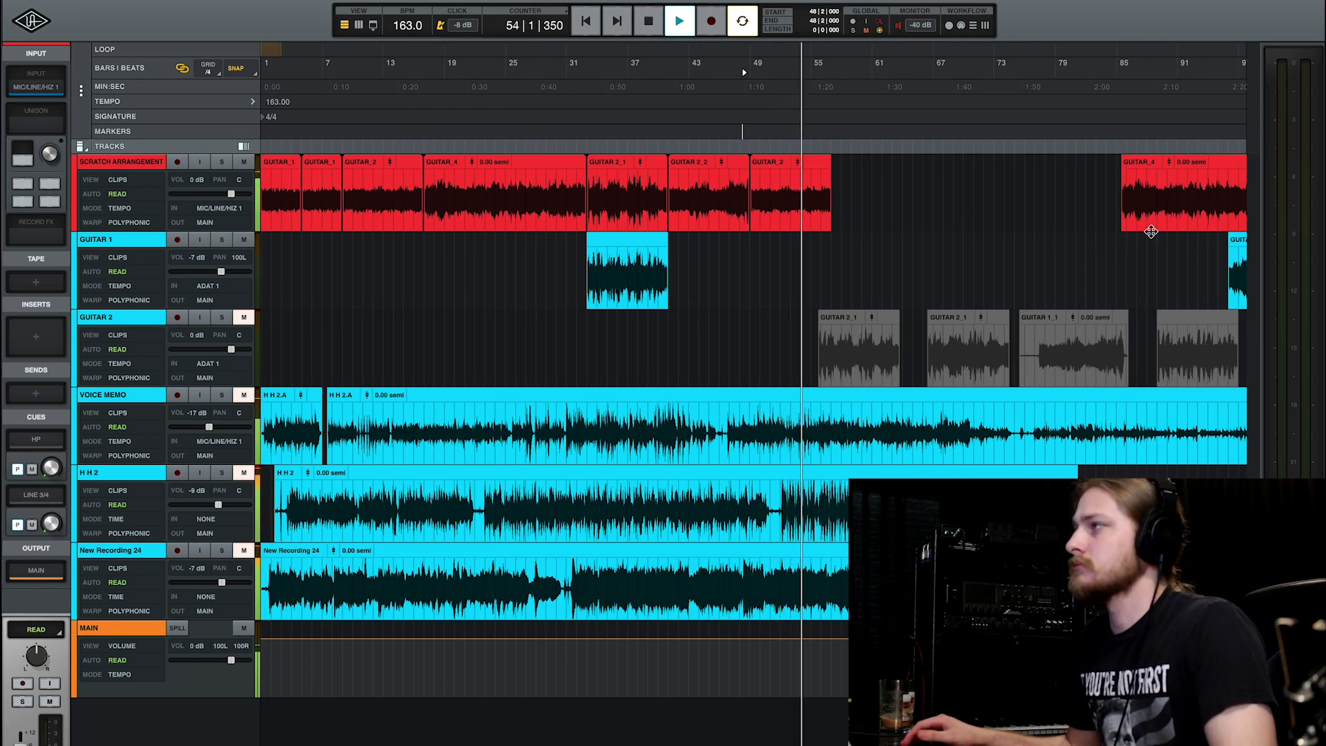
scroll(1150, 231, "right", 5)
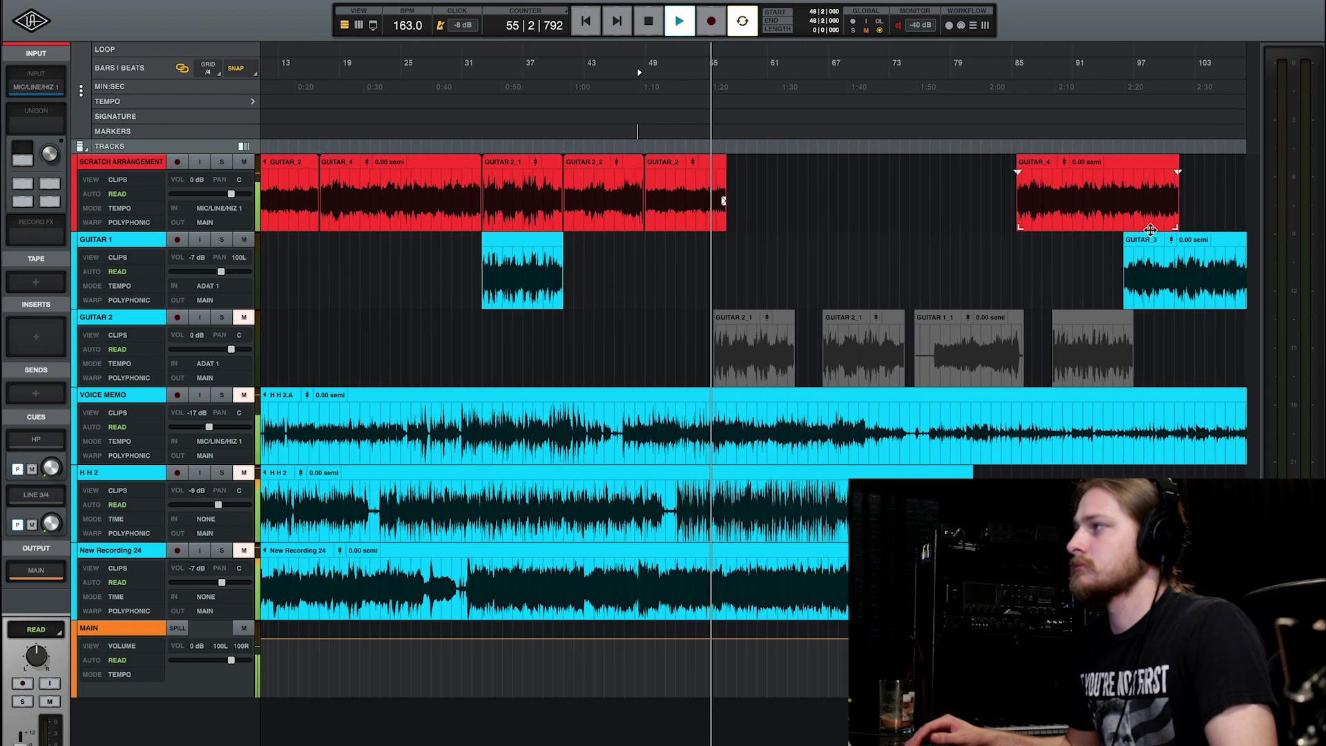
scroll(1151, 230, "right", 2)
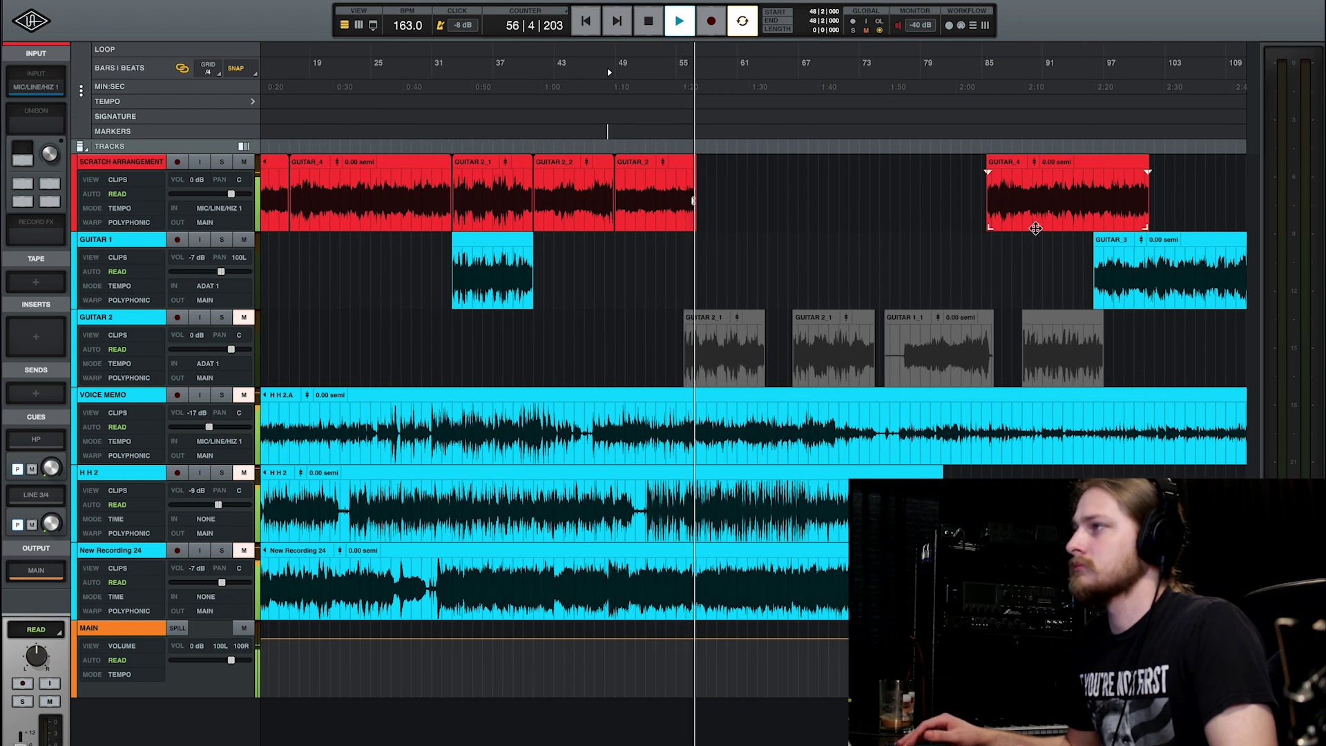
key("space")
left_click_drag(1035, 228, 750, 228)
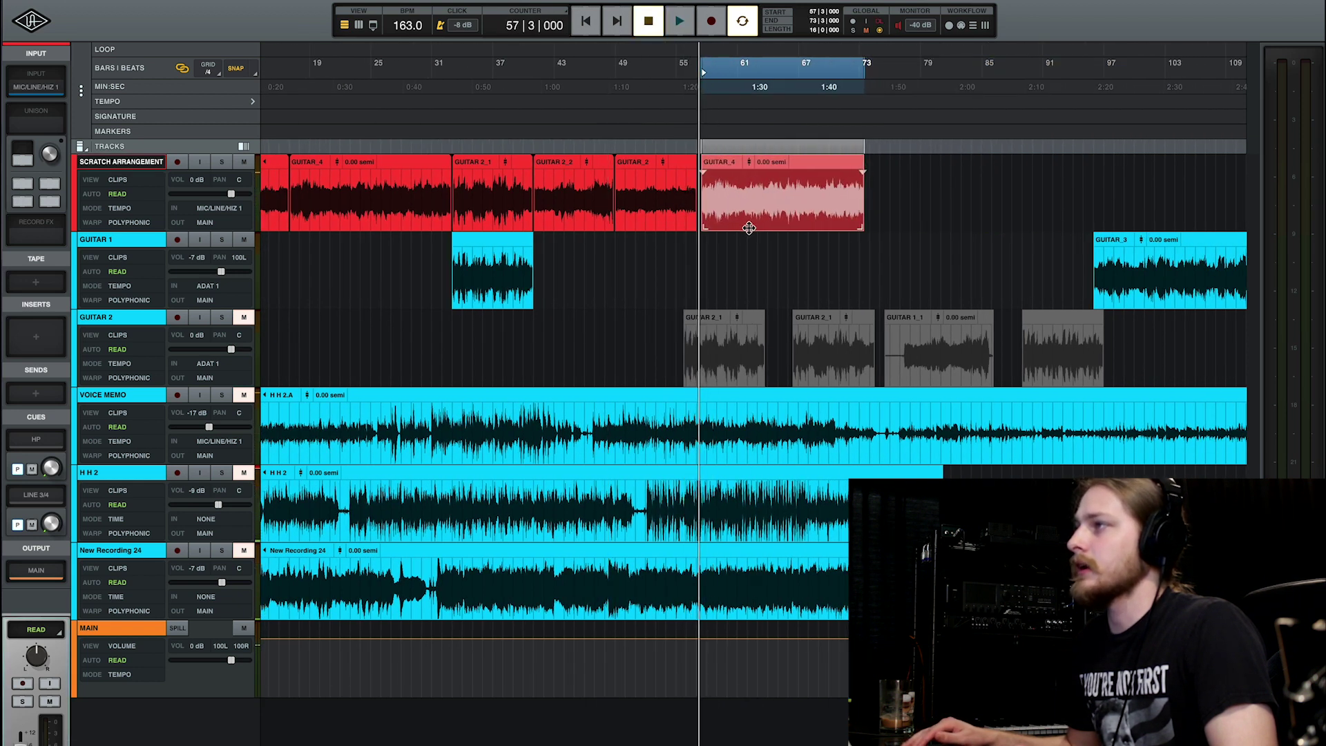
Align the start of GUITAR_4 with the end of GUITAR_2 at bar 57 and play the transition from bar 56
key("ctrl+equal")
left_click(719, 245)
key("space")
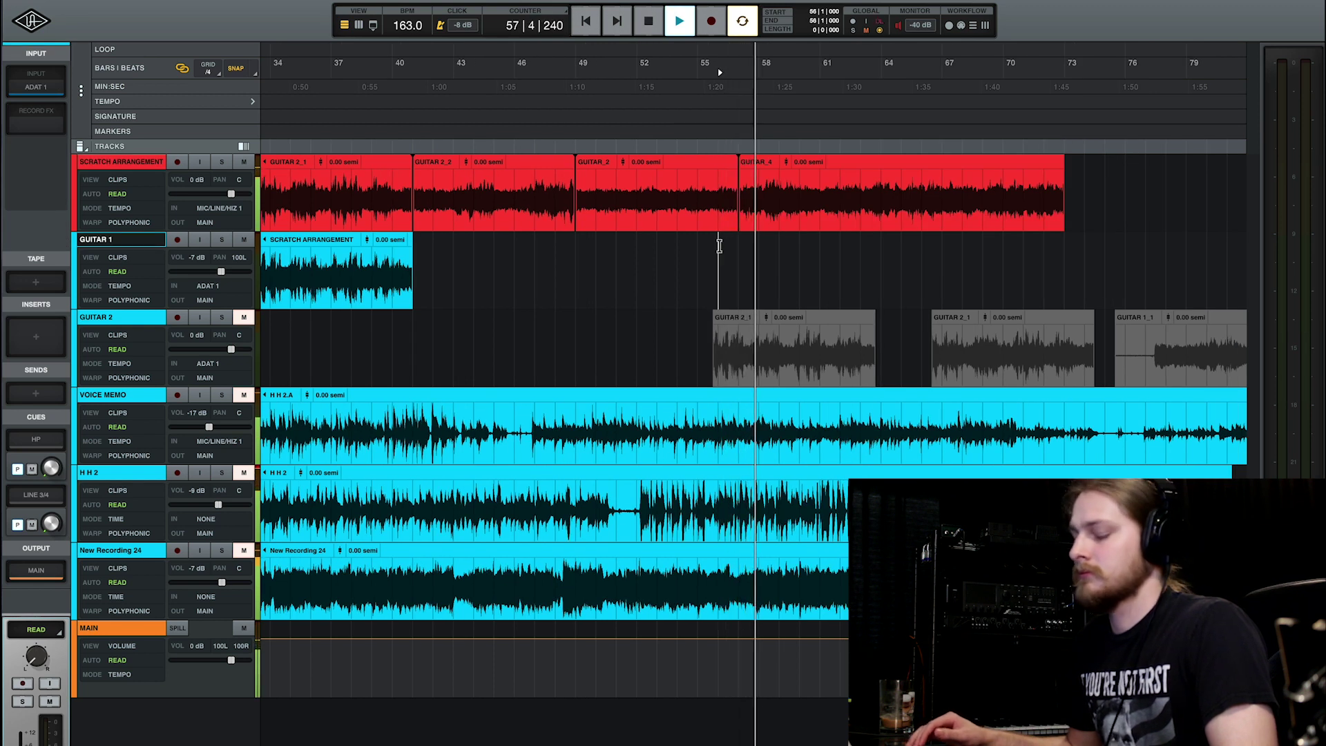
key("ctrl+minus")
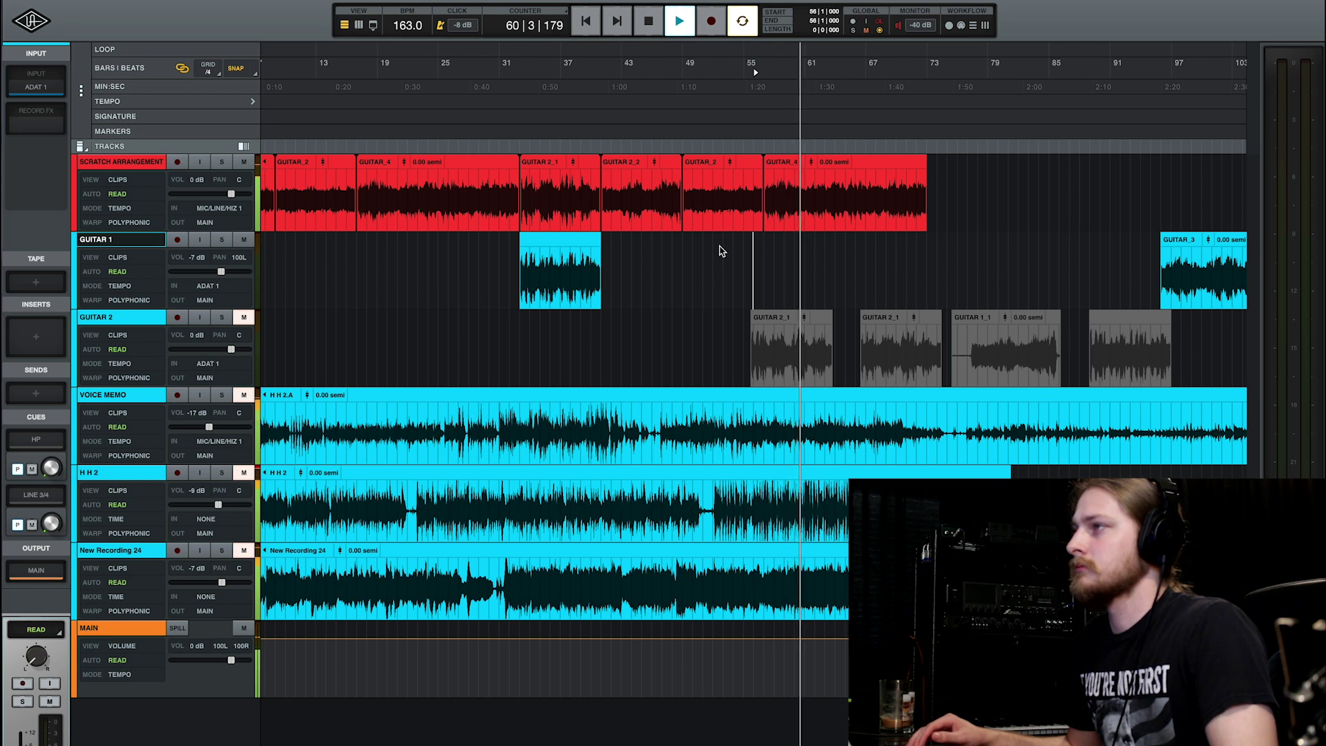
key("space")
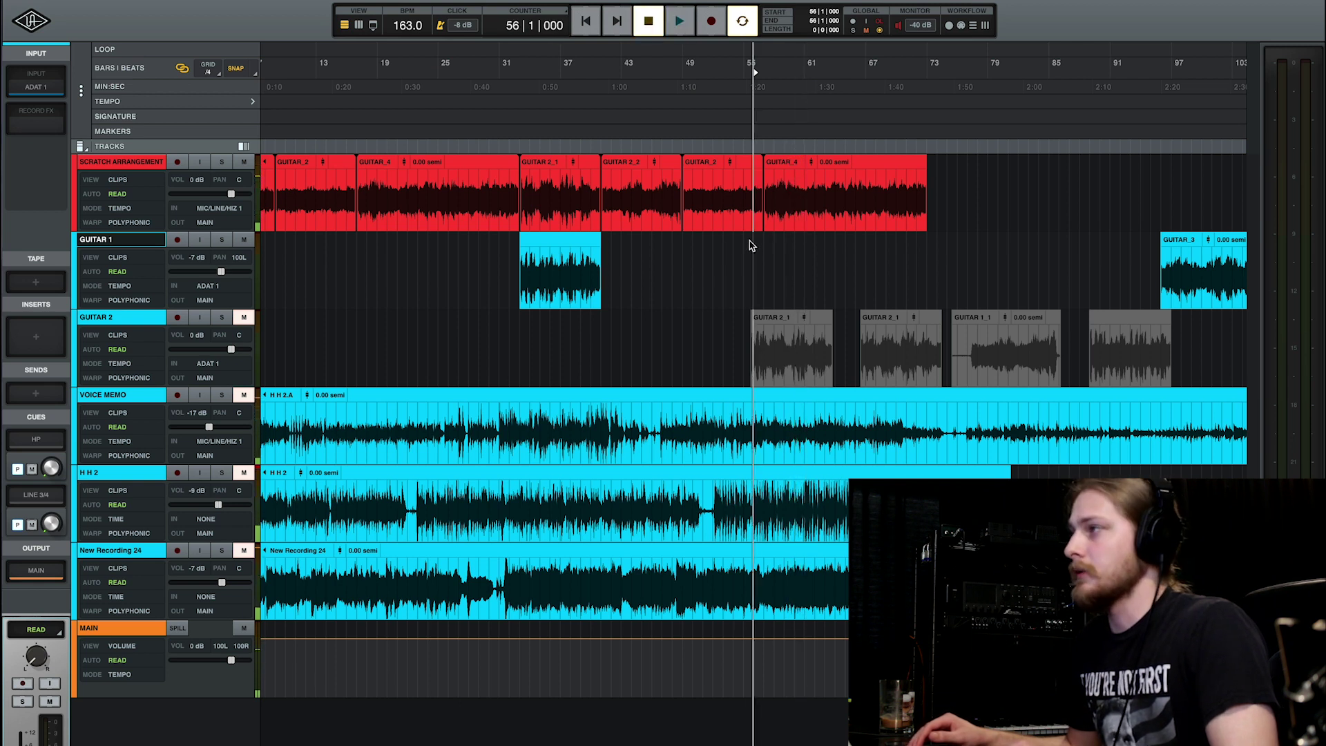
key("ctrl+minus")
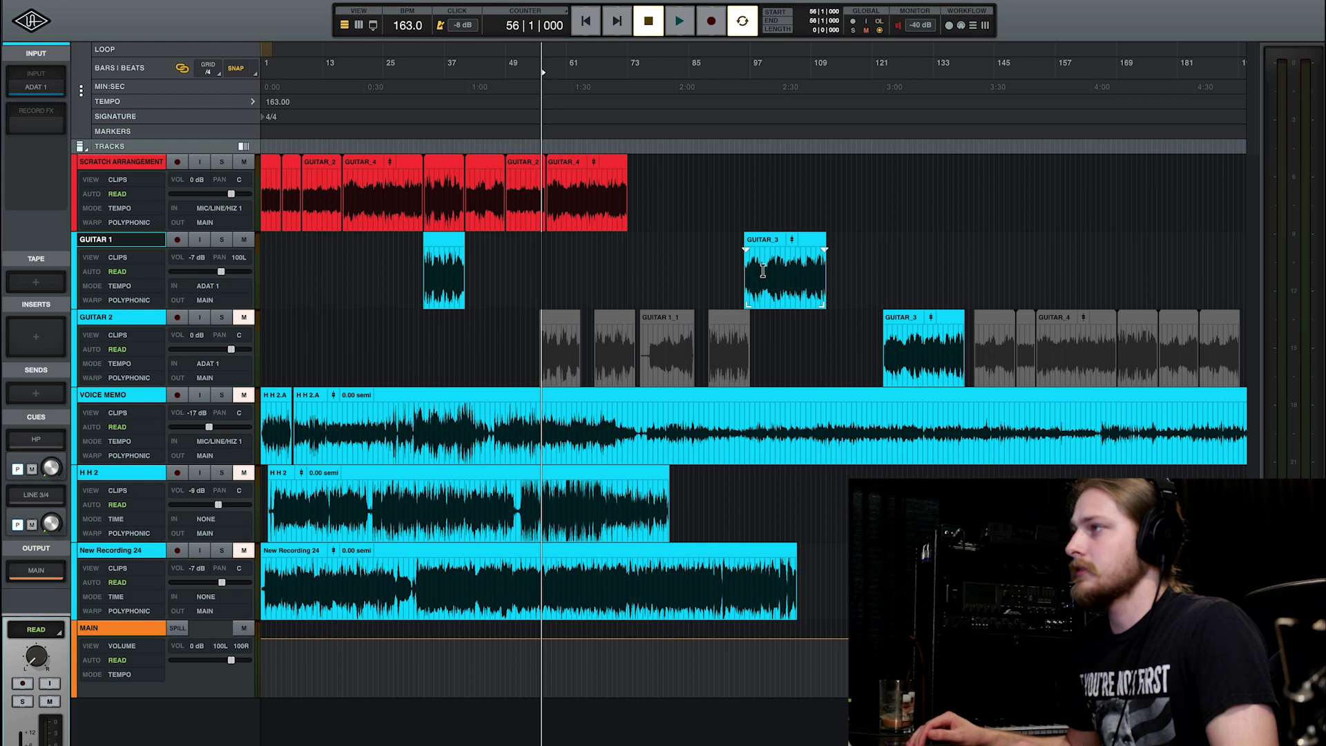
Move GUITAR_3 from Guitar 1 to Guitar 2 near bar 104, and copy the bar 33–57 clips of Scratch Arrangement and Guitar 1 to bar 73
left_click_drag(777, 297, 821, 375)
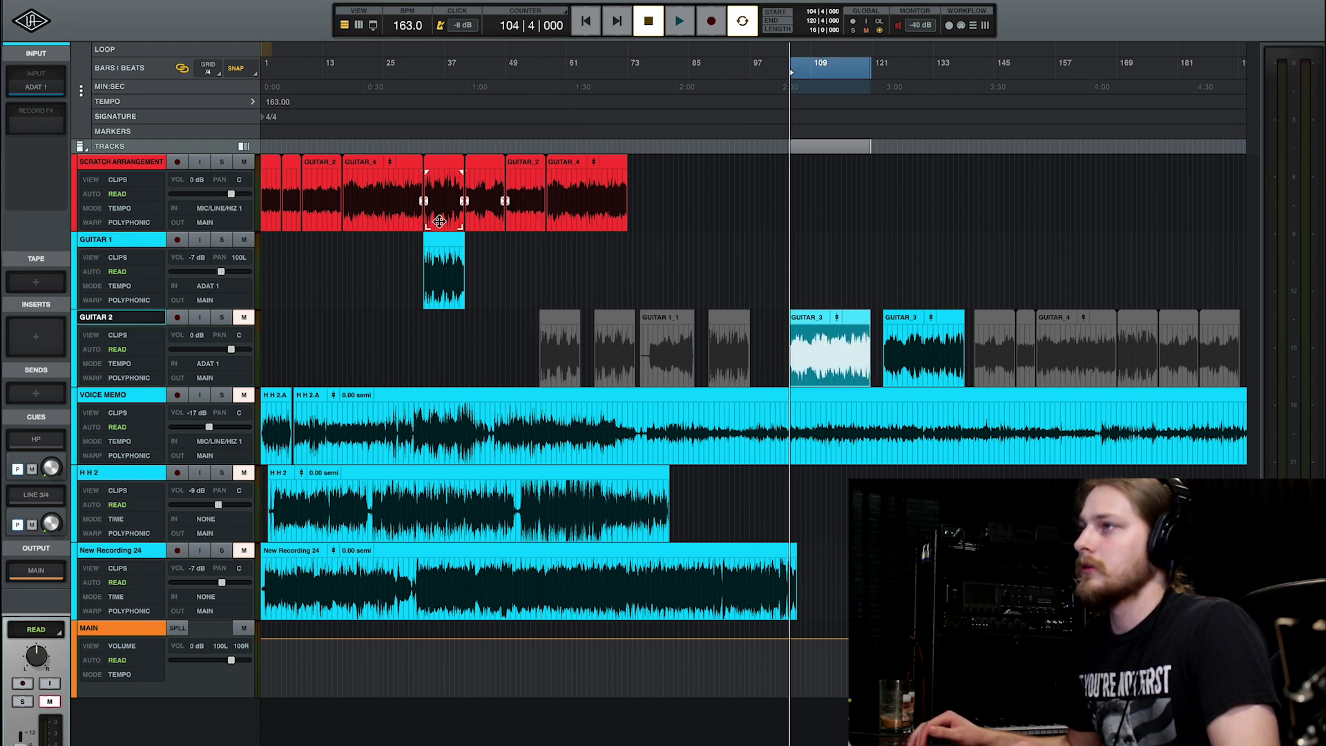
left_click(439, 221)
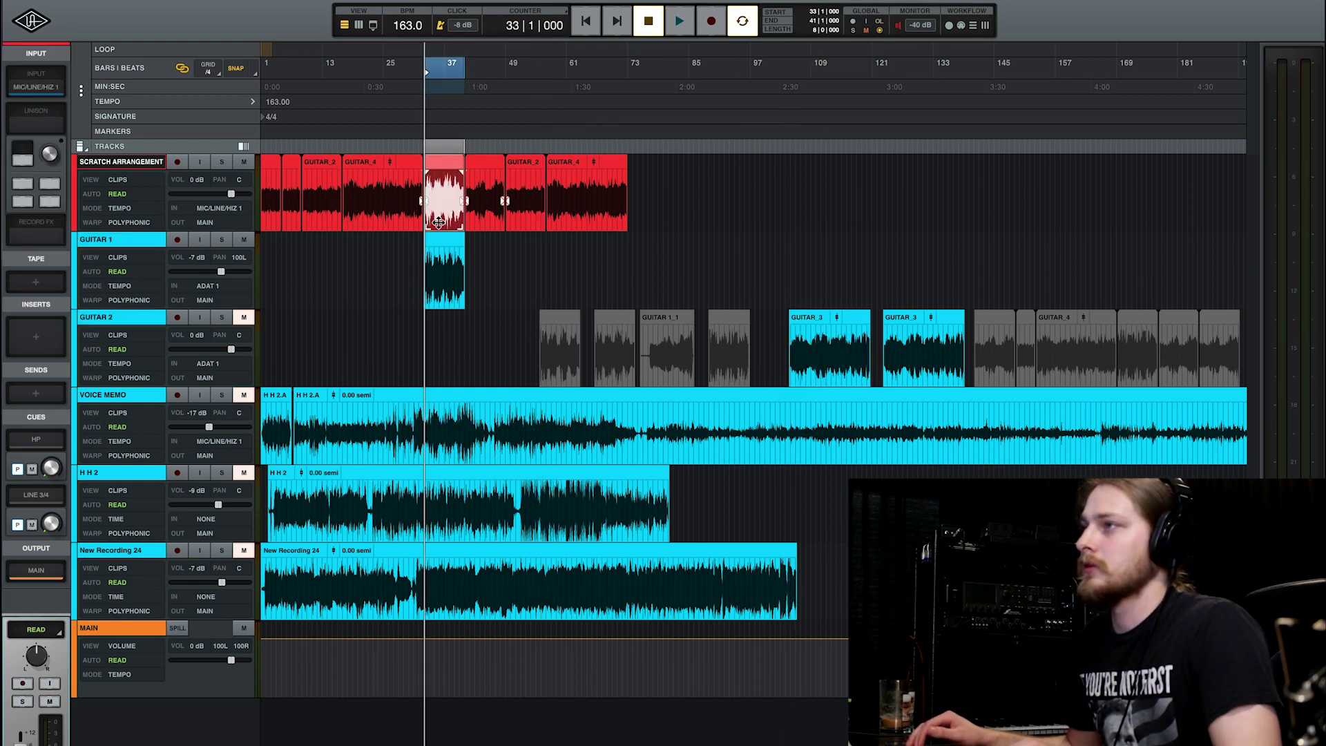
left_click(525, 225, "shift")
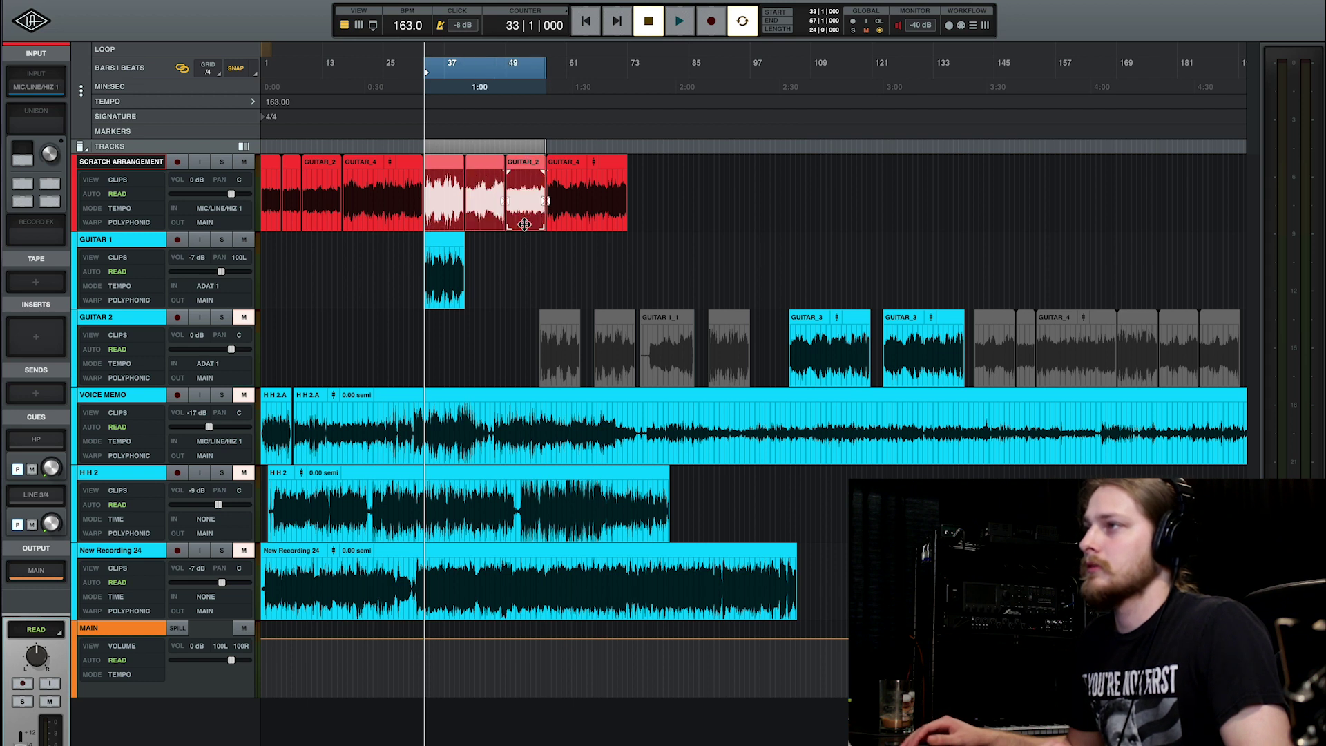
left_click(445, 297, "shift")
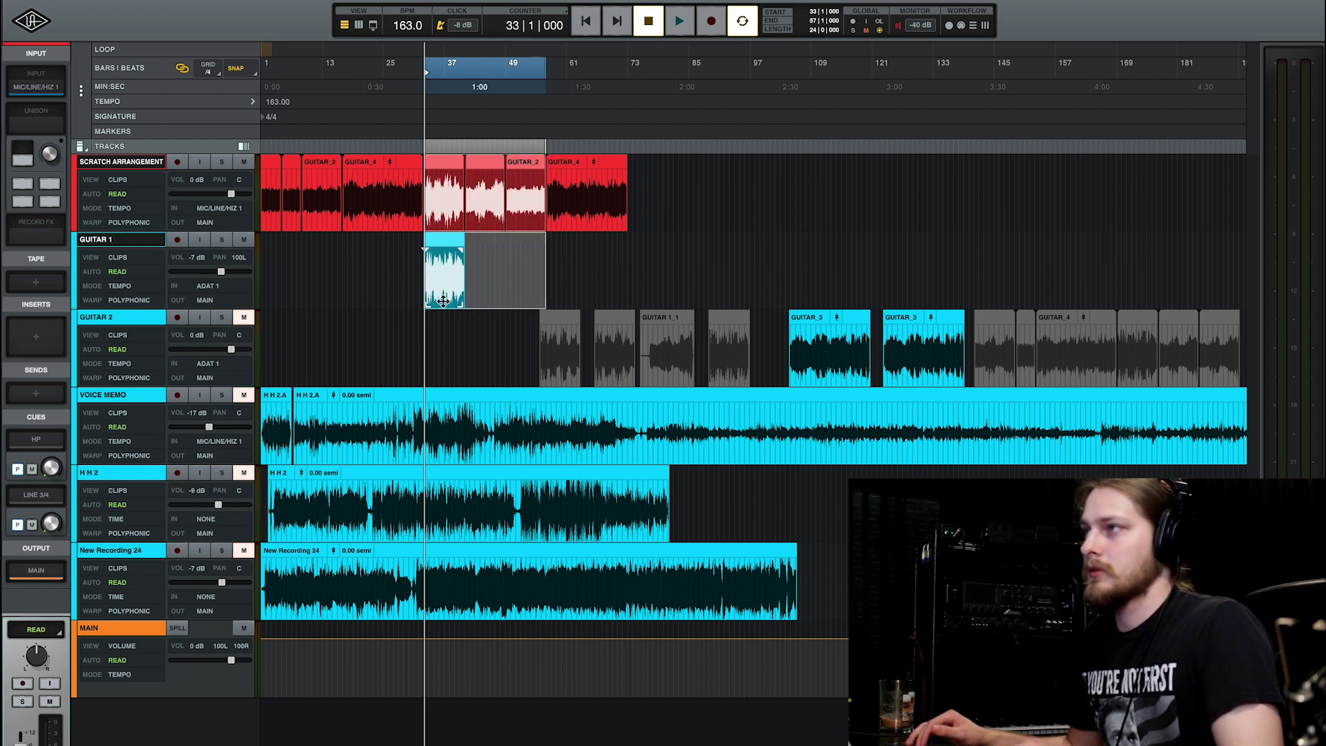
left_click(629, 252)
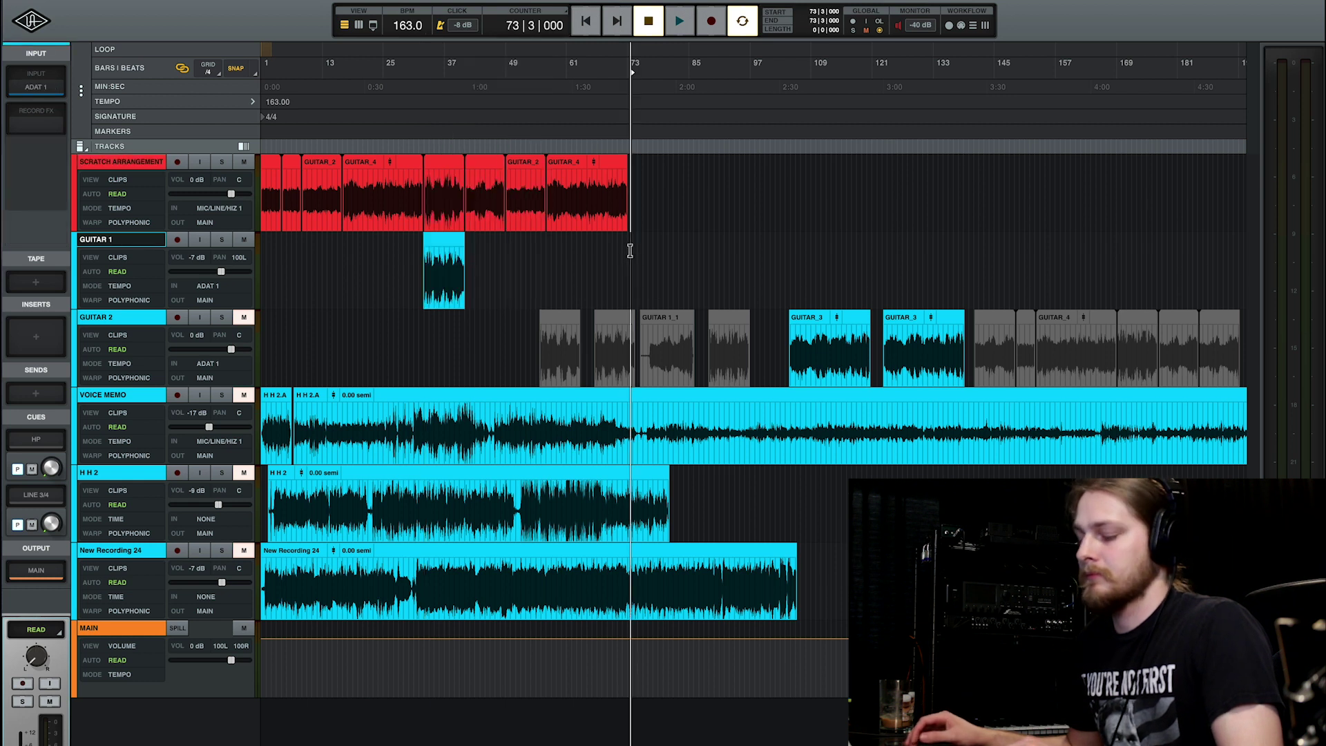
key("ctrl+equal")
left_click(745, 182)
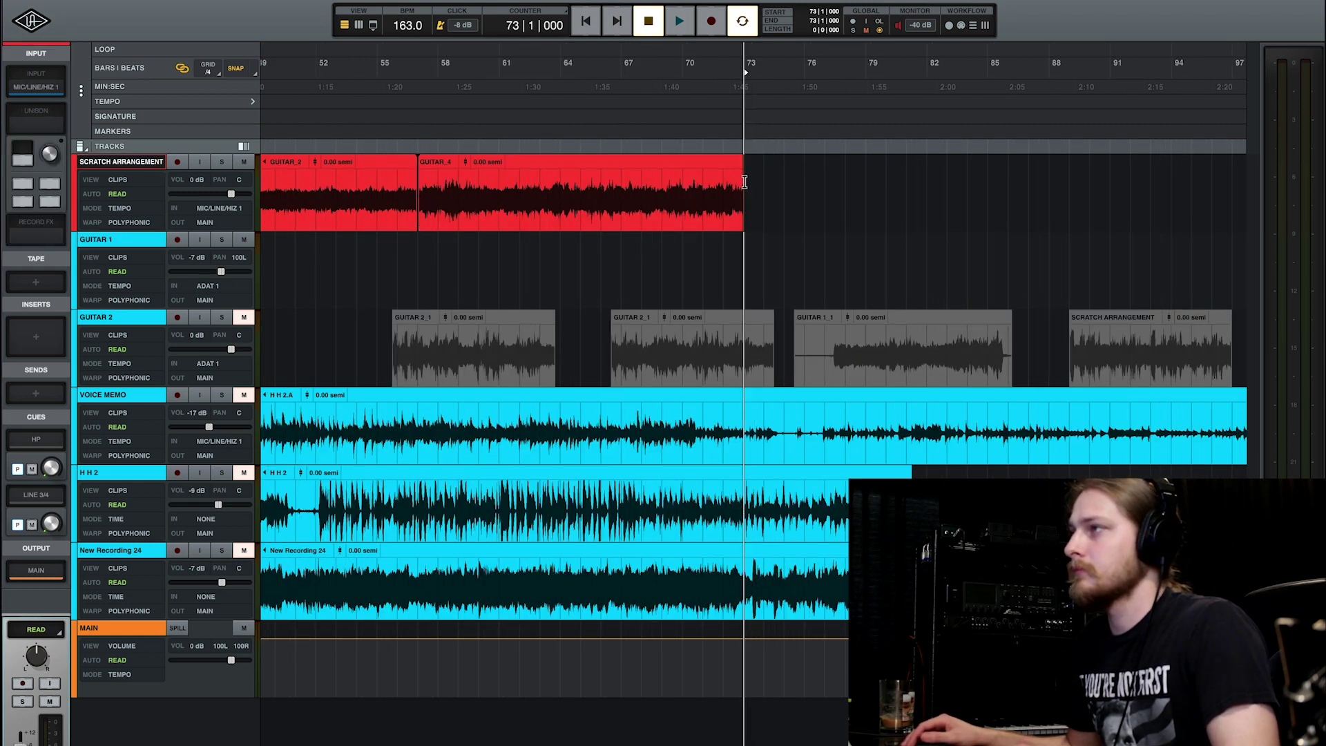
key("ctrl+v")
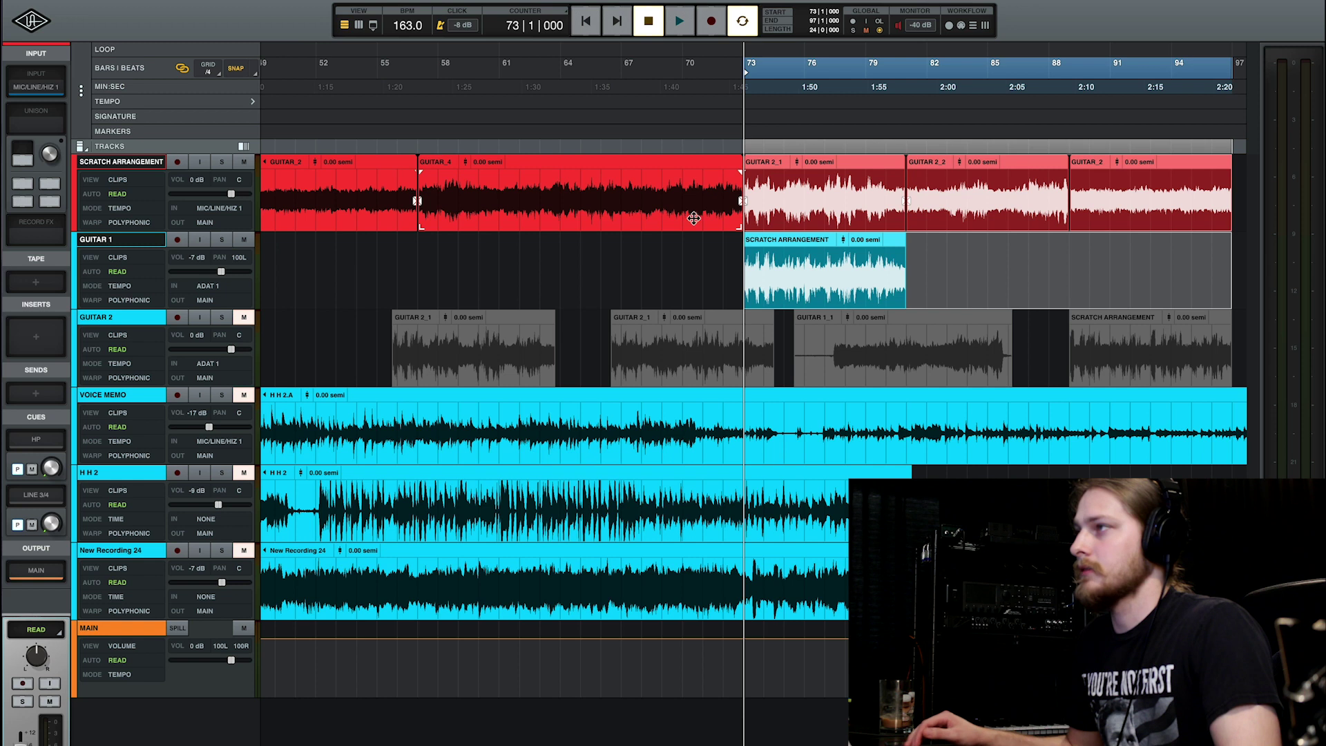
Audition the pasted section on Scratch Arrangement by playing from bar 70, from bar 83 and from bar 89
left_click(698, 261)
key("space")
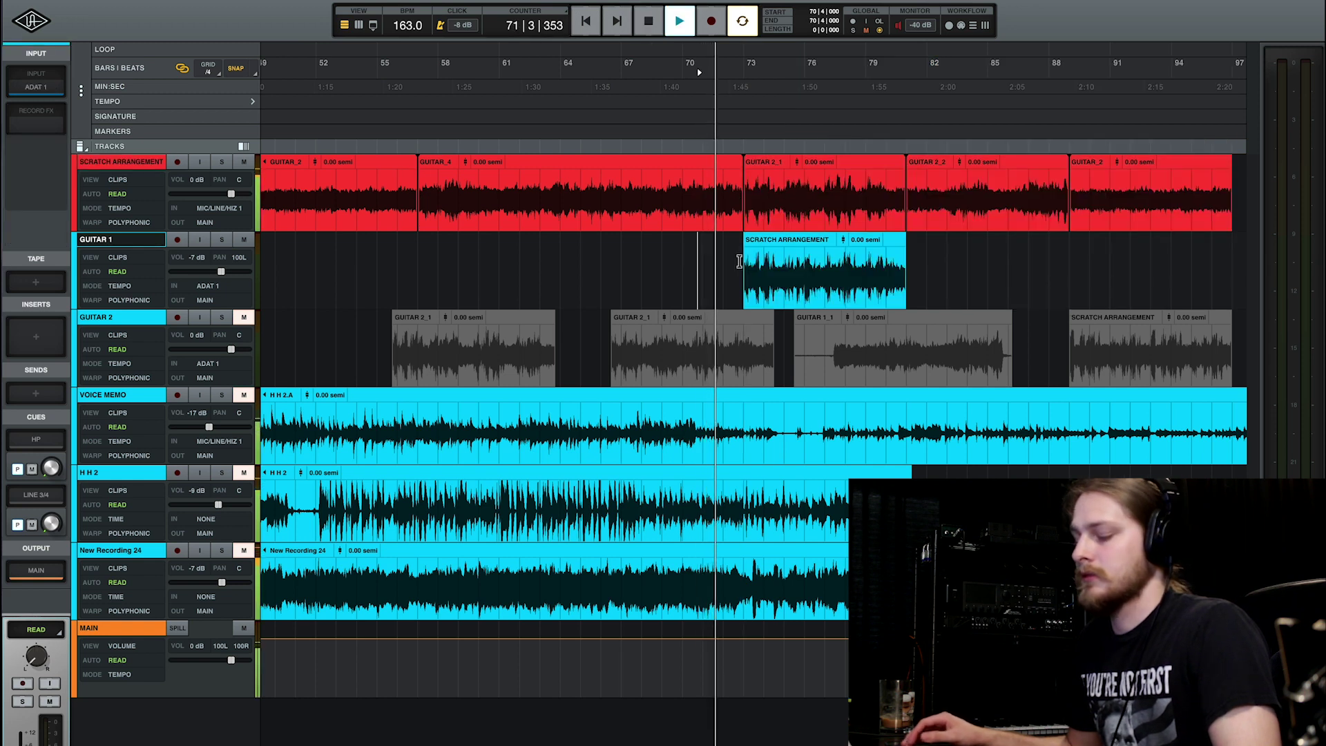
scroll(738, 262, "down", 5)
scroll(739, 267, "up", 2)
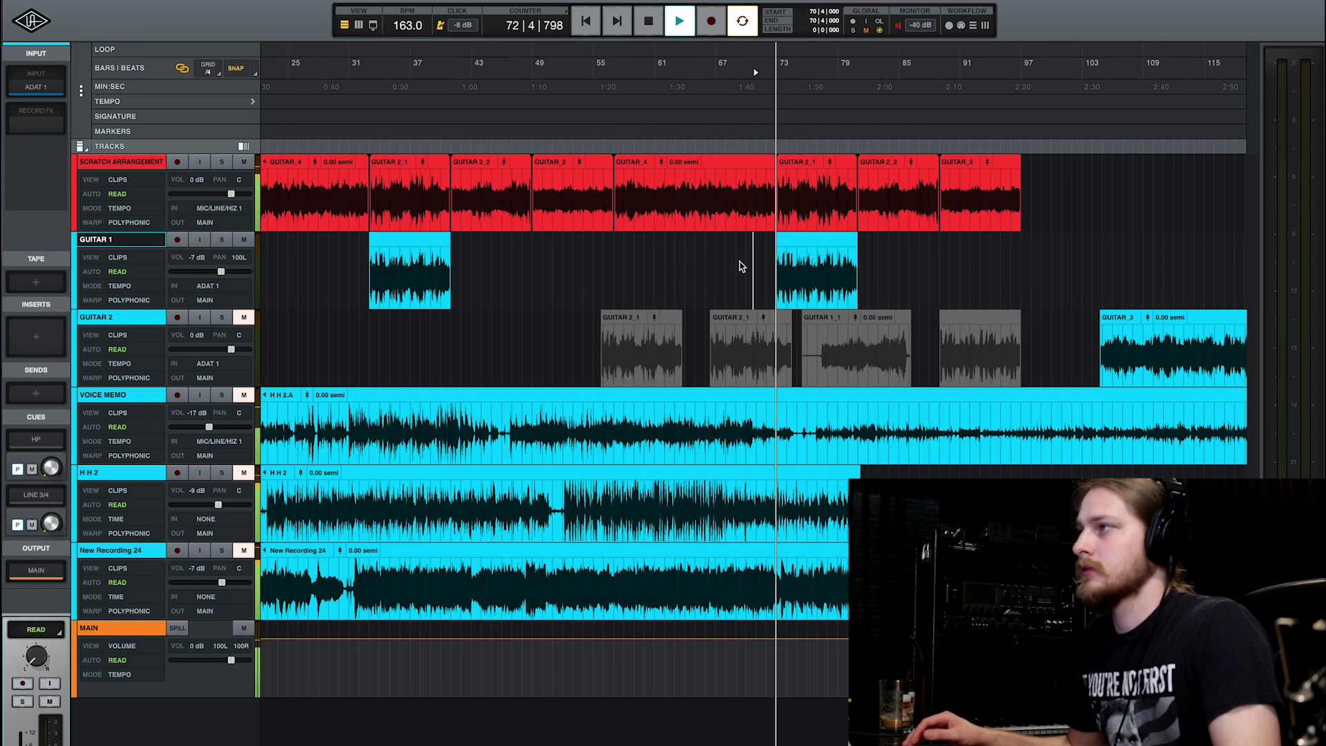
scroll(888, 268, "right", 5)
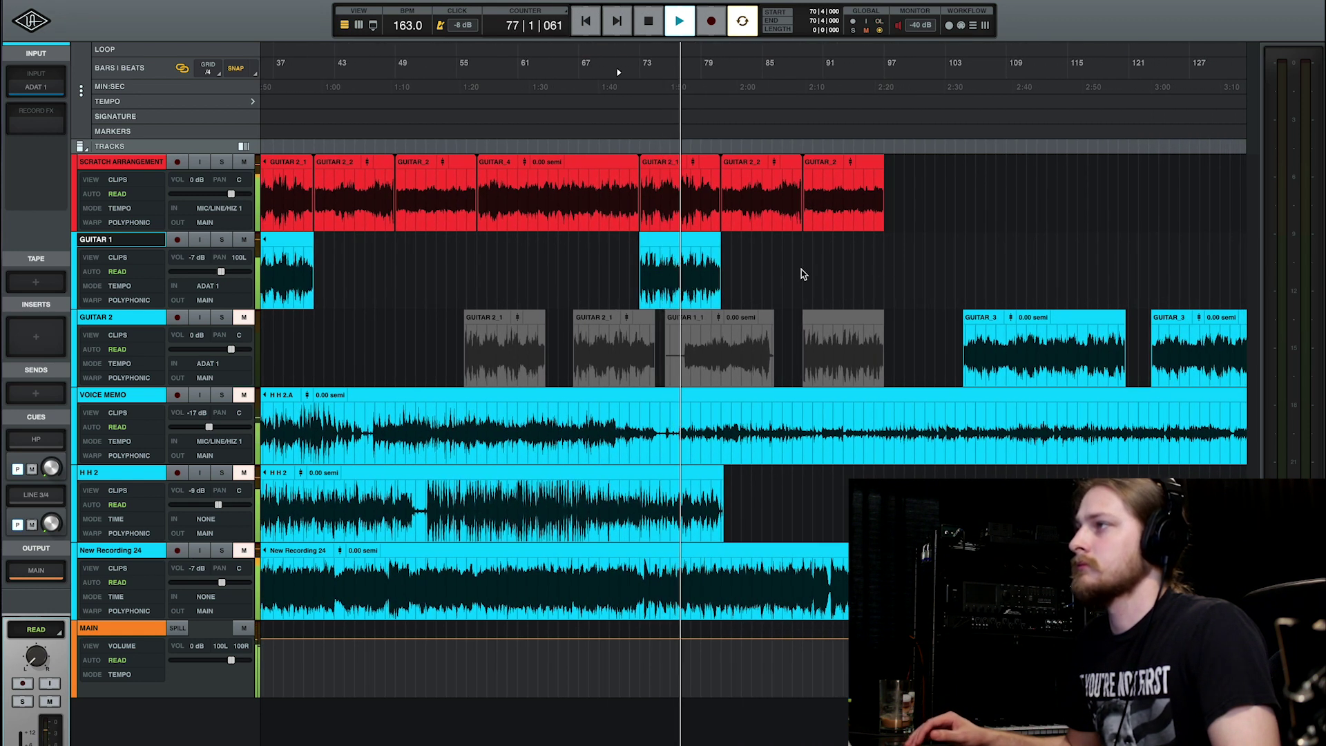
left_click(748, 255)
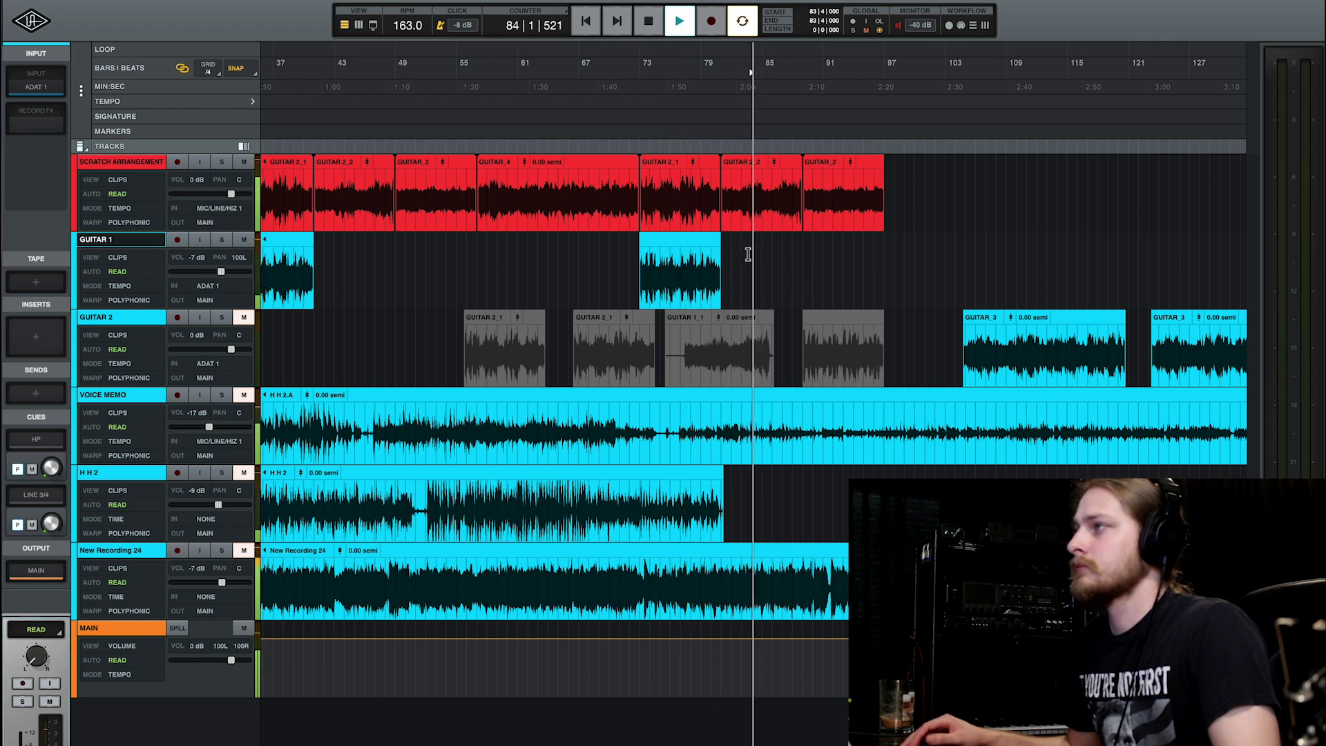
key("space")
left_click(808, 256)
key("space")
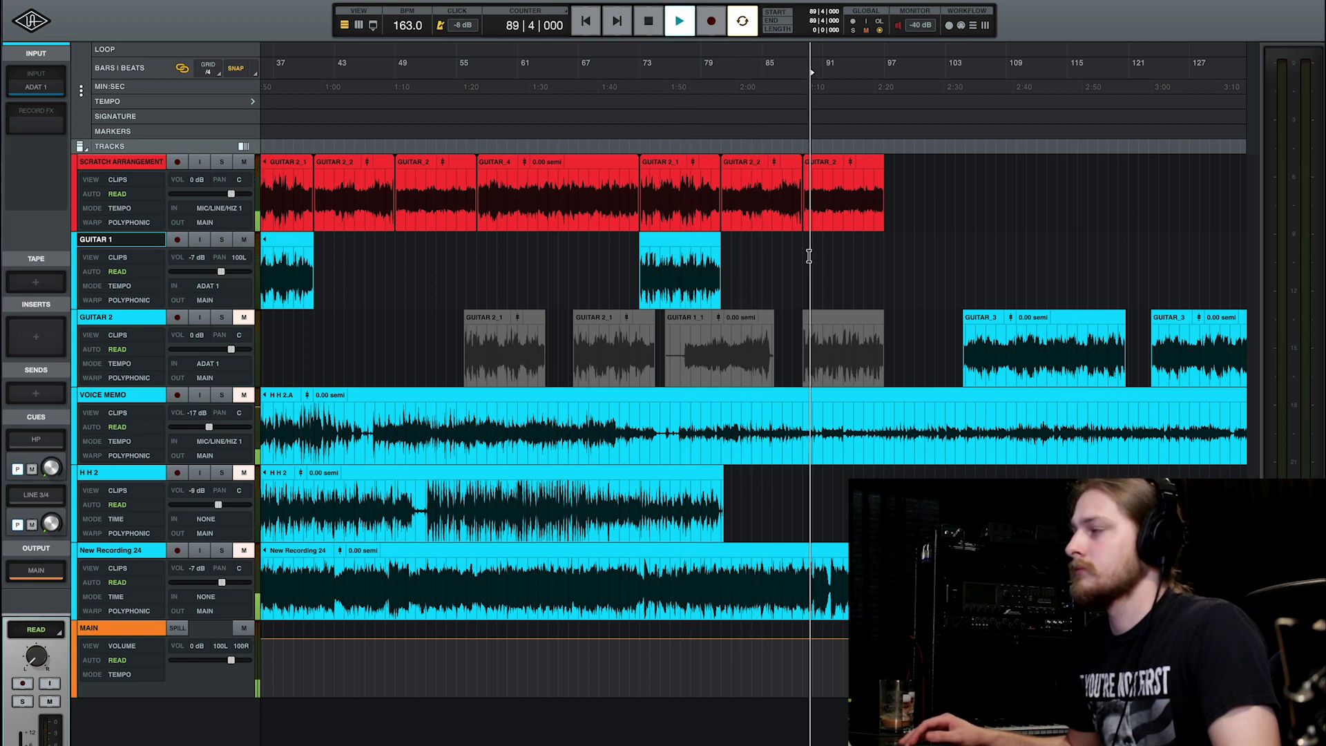
Move the GUITAR_3 clip near bar 104 of Guitar 2 to bar 97 of Scratch Arrangement and play the transition from bar 96
left_click_drag(1005, 366, 933, 196)
scroll(926, 272, "up", 4)
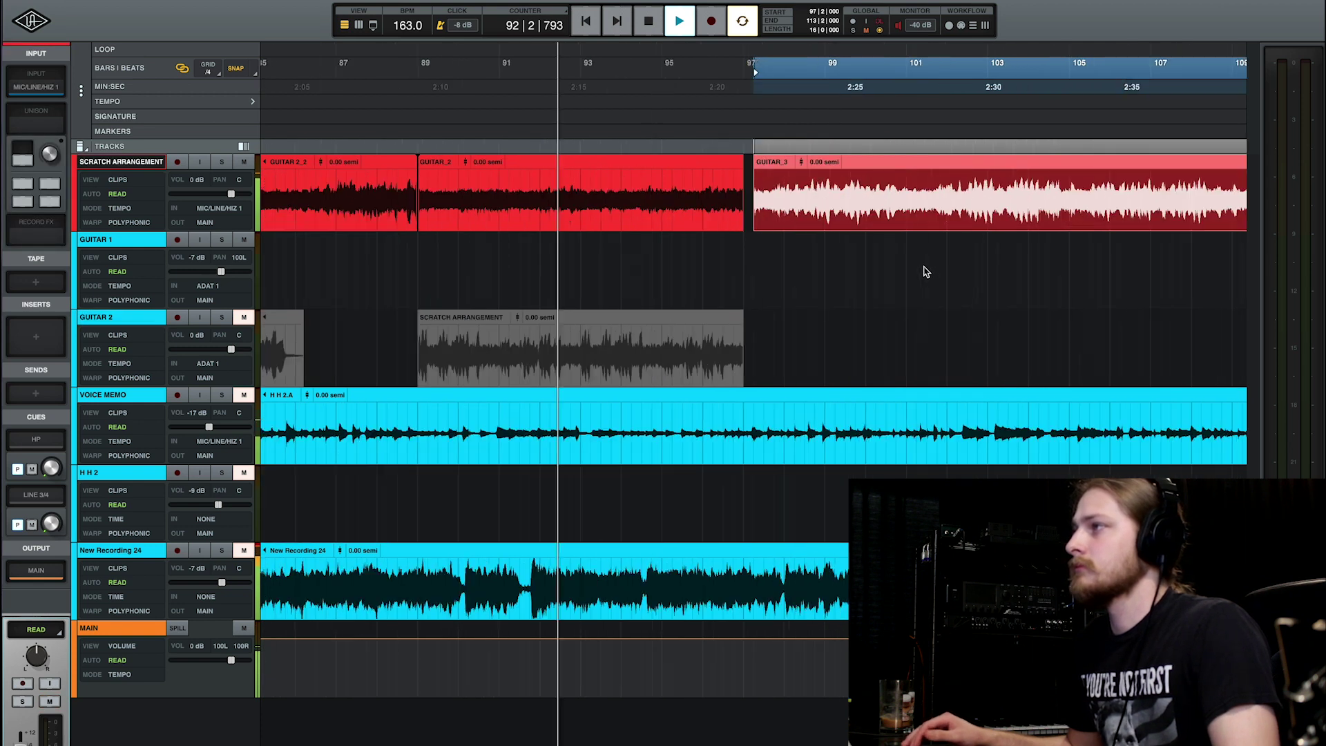
key("space")
left_click_drag(869, 224, 858, 224)
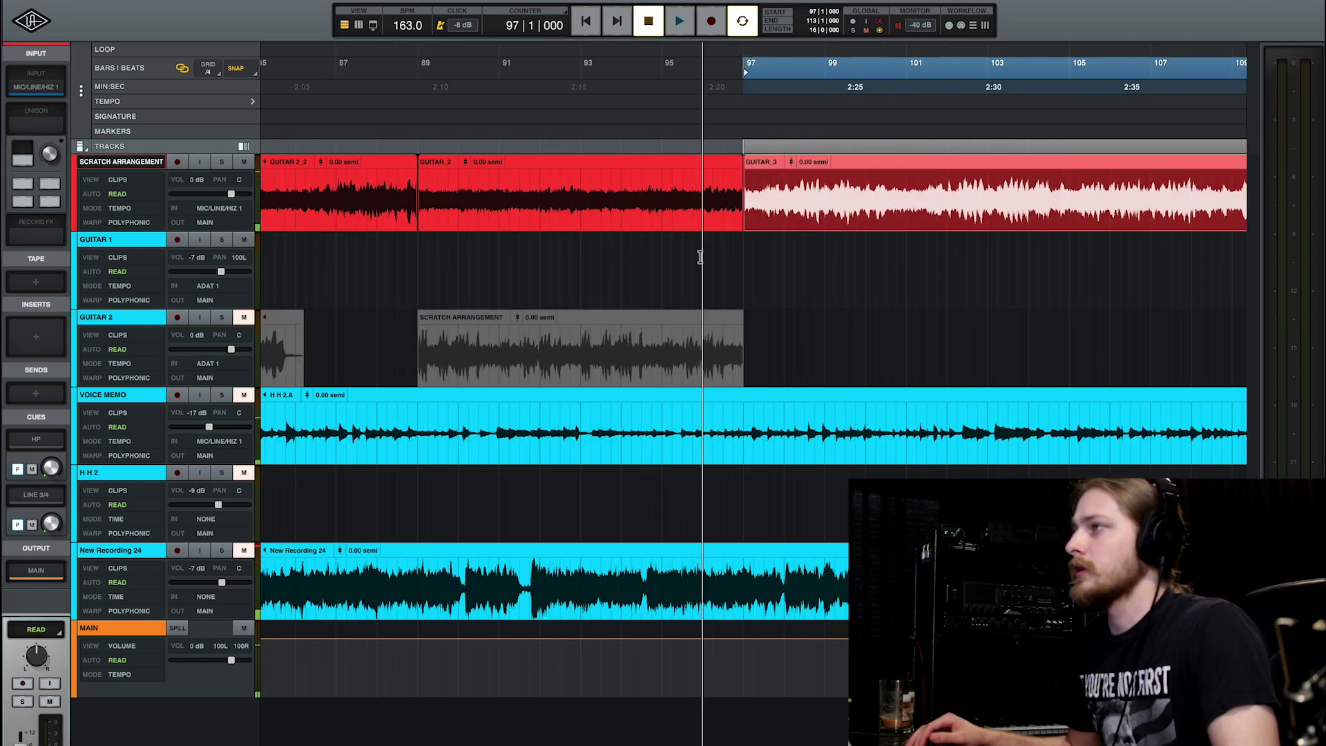
left_click(700, 257)
key("space")
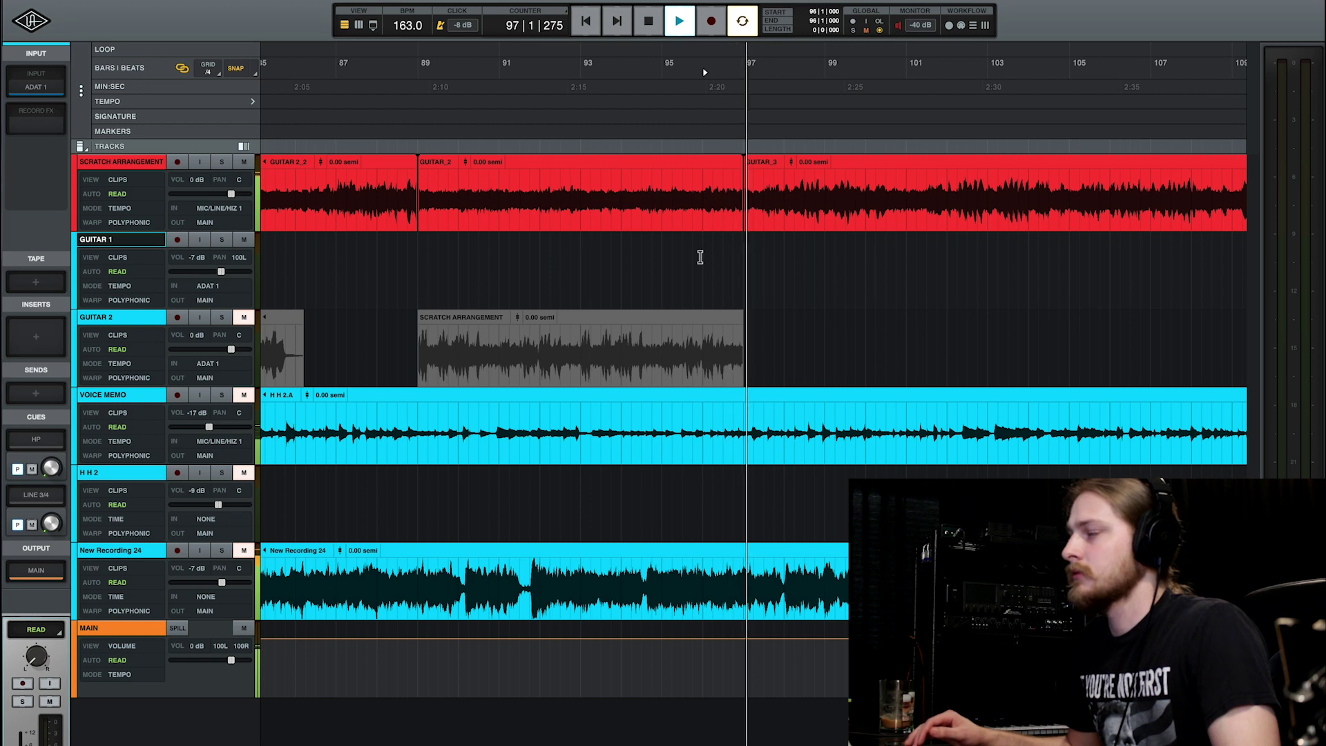
key("space")
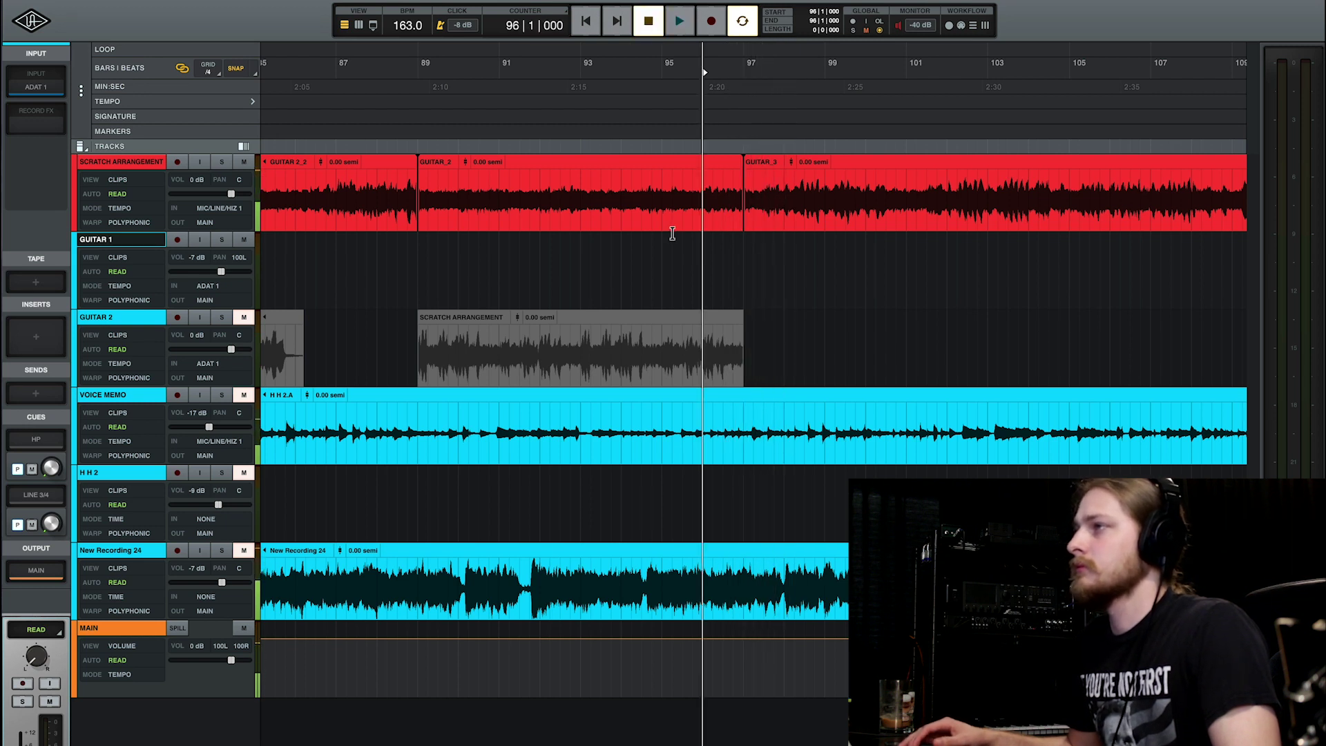
Delete the GUITAR_2 clip at bar 89 of Scratch Arrangement and move GUITAR_3 back to beat 3 of bar 95
left_click(673, 230)
key("Delete")
left_click_drag(797, 222, 741, 203)
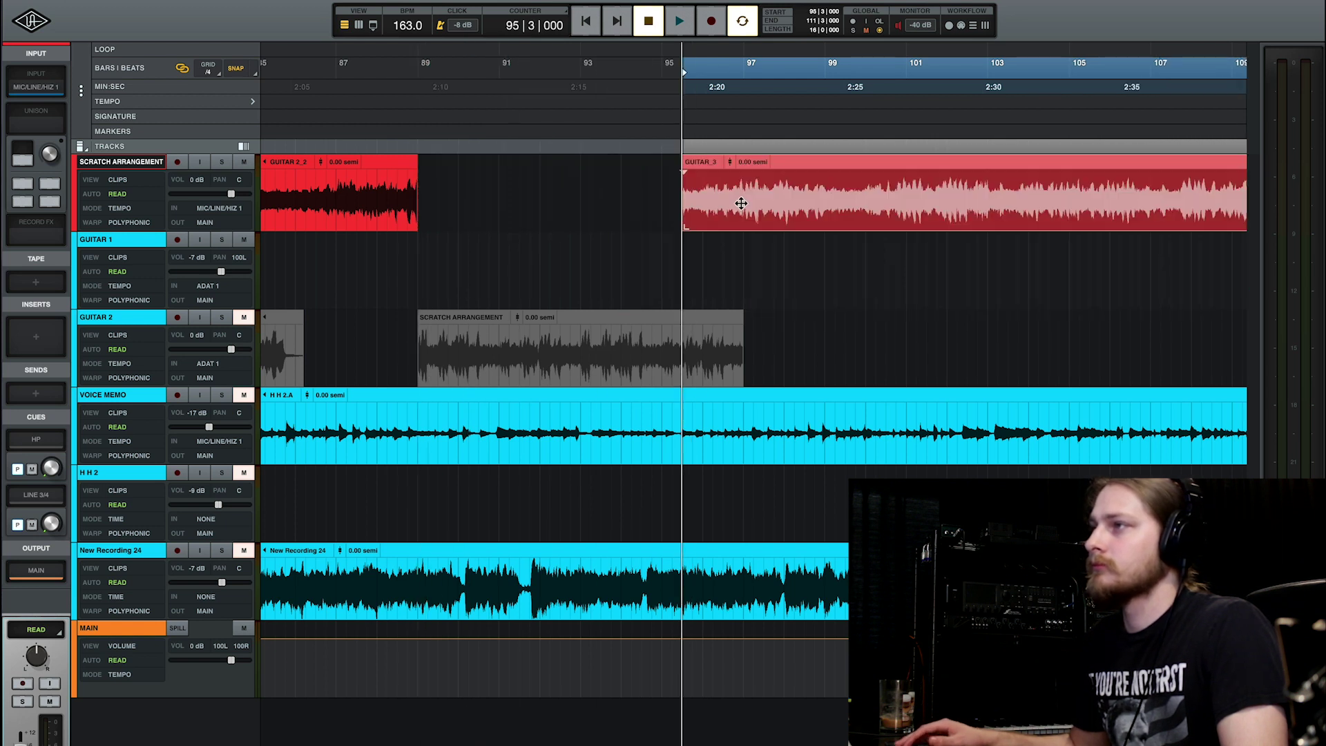
scroll(741, 203, "left", 3)
scroll(737, 200, "down", 3)
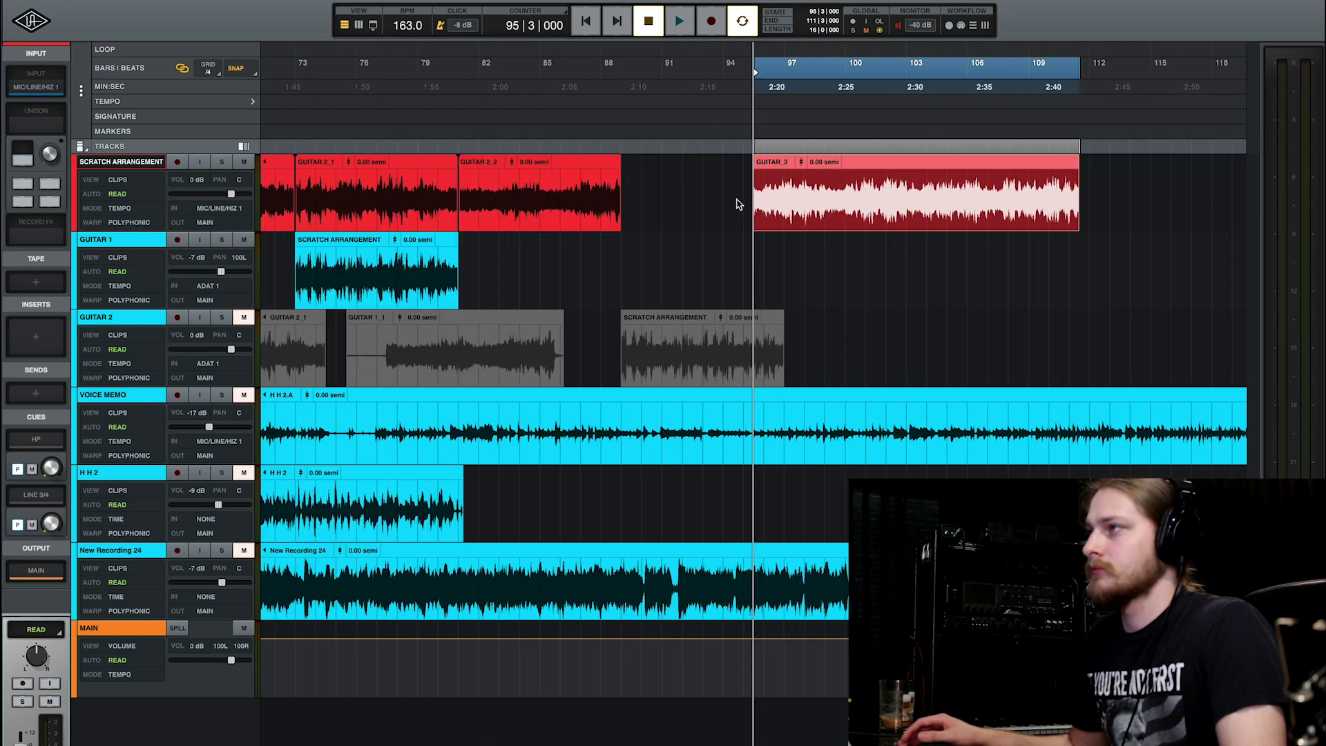
Try GUITAR_3 at bar 89, directly after GUITAR 2_2 on Scratch Arrangement, and play the transition
left_click(564, 153)
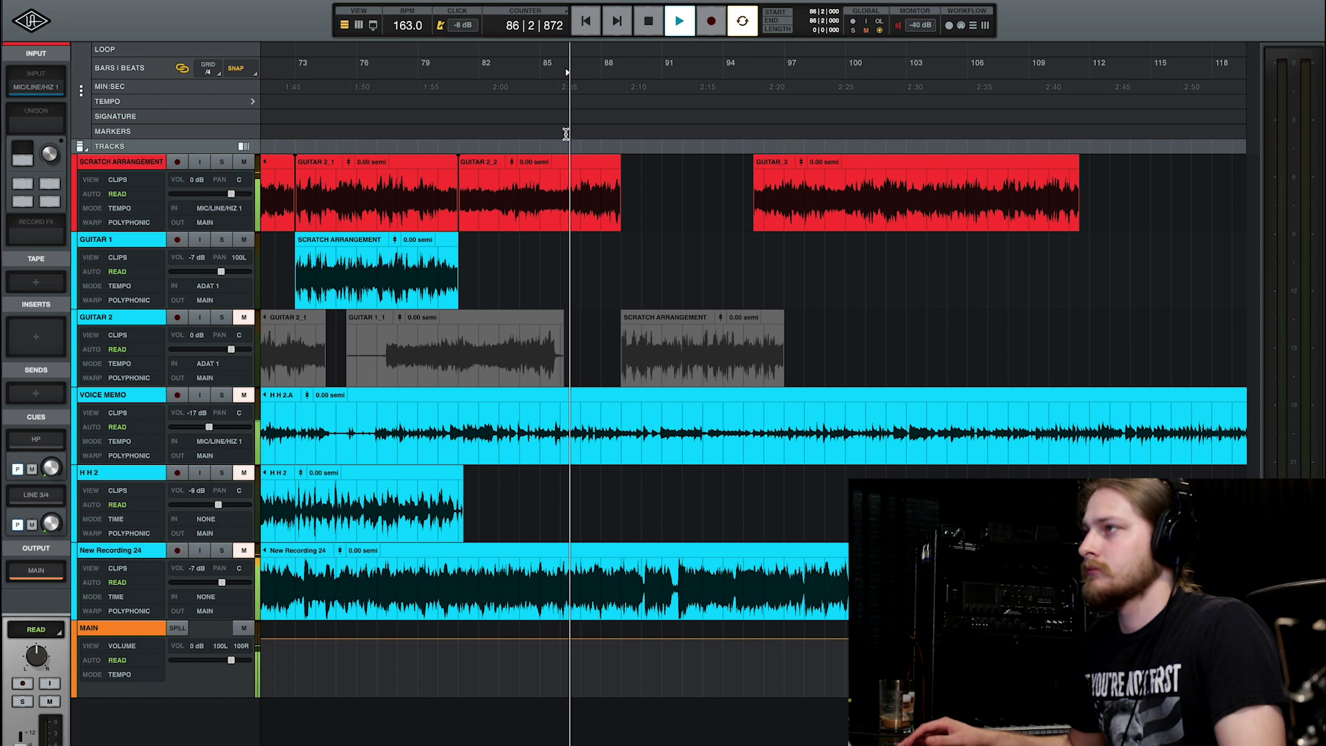
left_click_drag(781, 217, 654, 207)
key("Escape")
key("space")
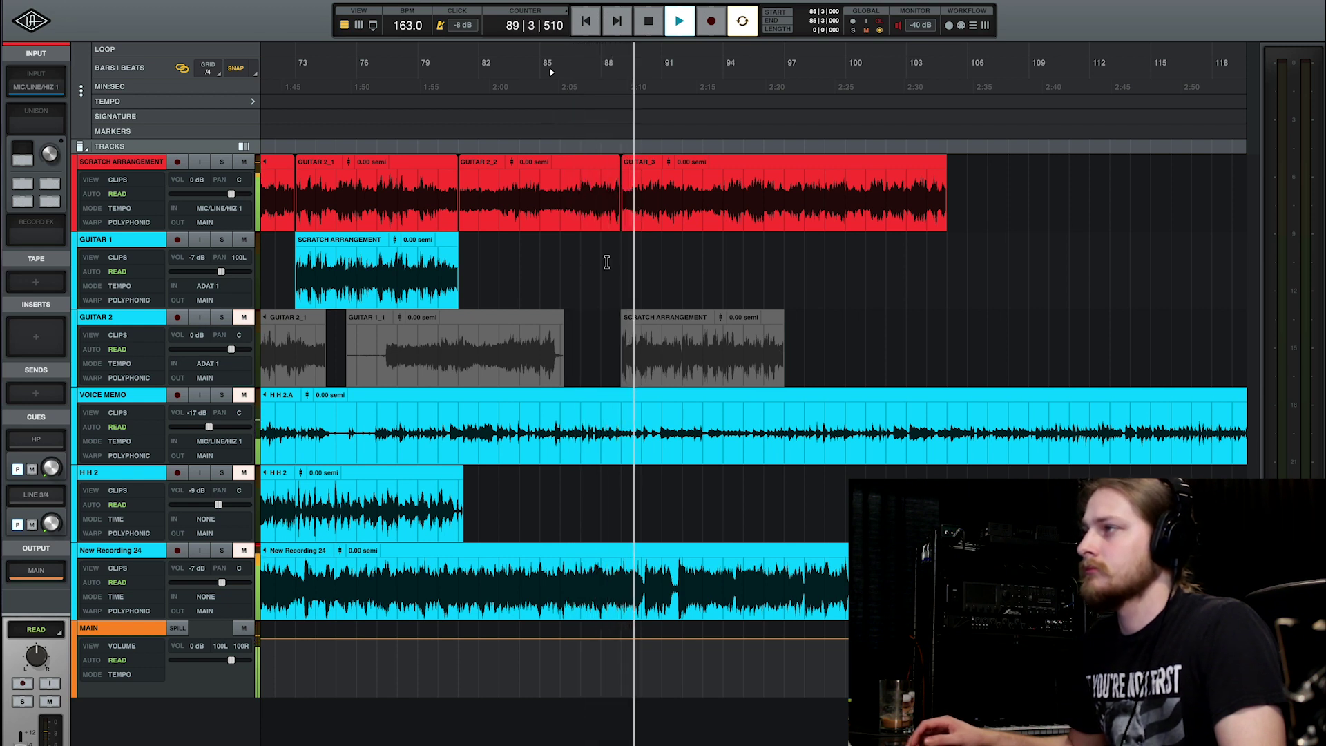
Move GUITAR_3 out to about bar 100 and play the end of GUITAR 2_2 into the empty space from bar 88
left_click(658, 225)
key("space")
left_click_drag(658, 225, 888, 224)
left_click(617, 147)
key("space")
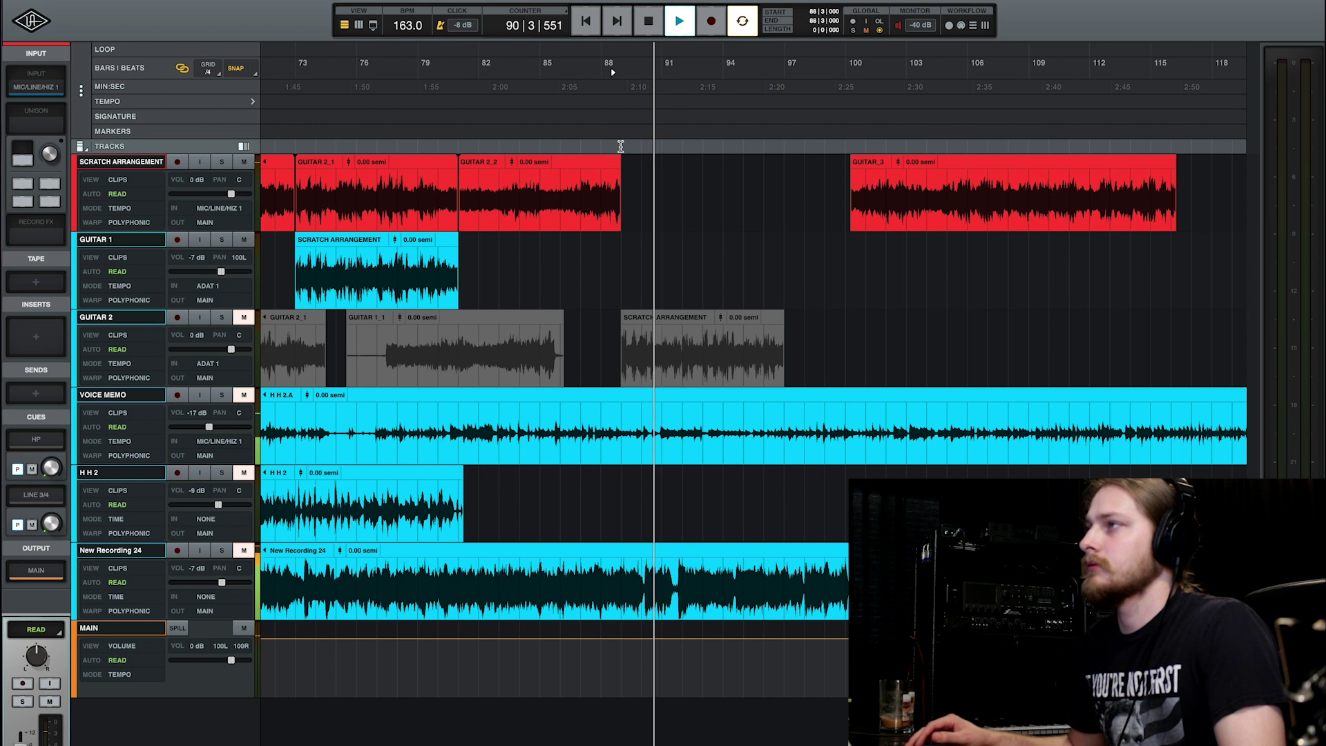
Place GUITAR_3 at bar 91 of Scratch Arrangement, leaving a two-bar gap after GUITAR 2_2, and play across the gap from bar 88
left_click_drag(890, 211, 699, 209)
key("space")
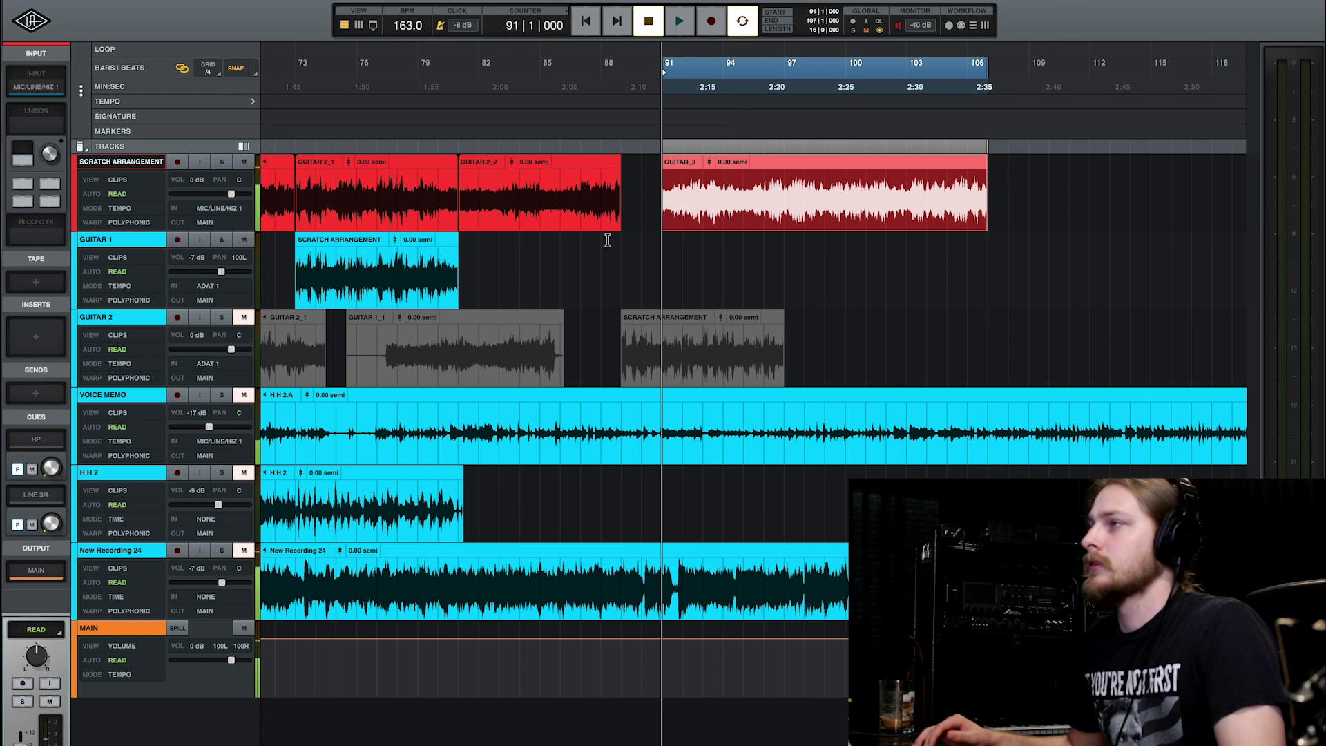
left_click(608, 240)
key("space")
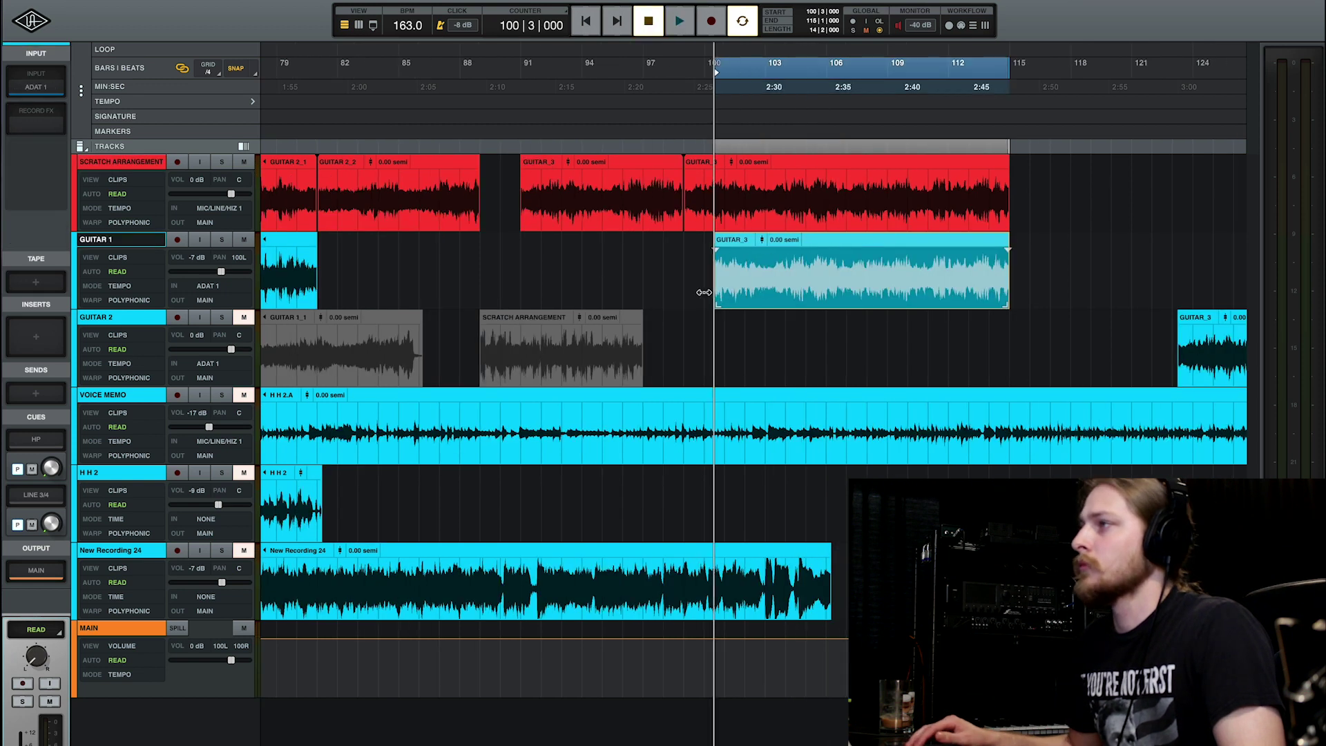
Extend the start of the GUITAR_3 copy on Guitar 1 back to bar 99 and play the section from bar 88
left_click_drag(707, 293, 684, 292)
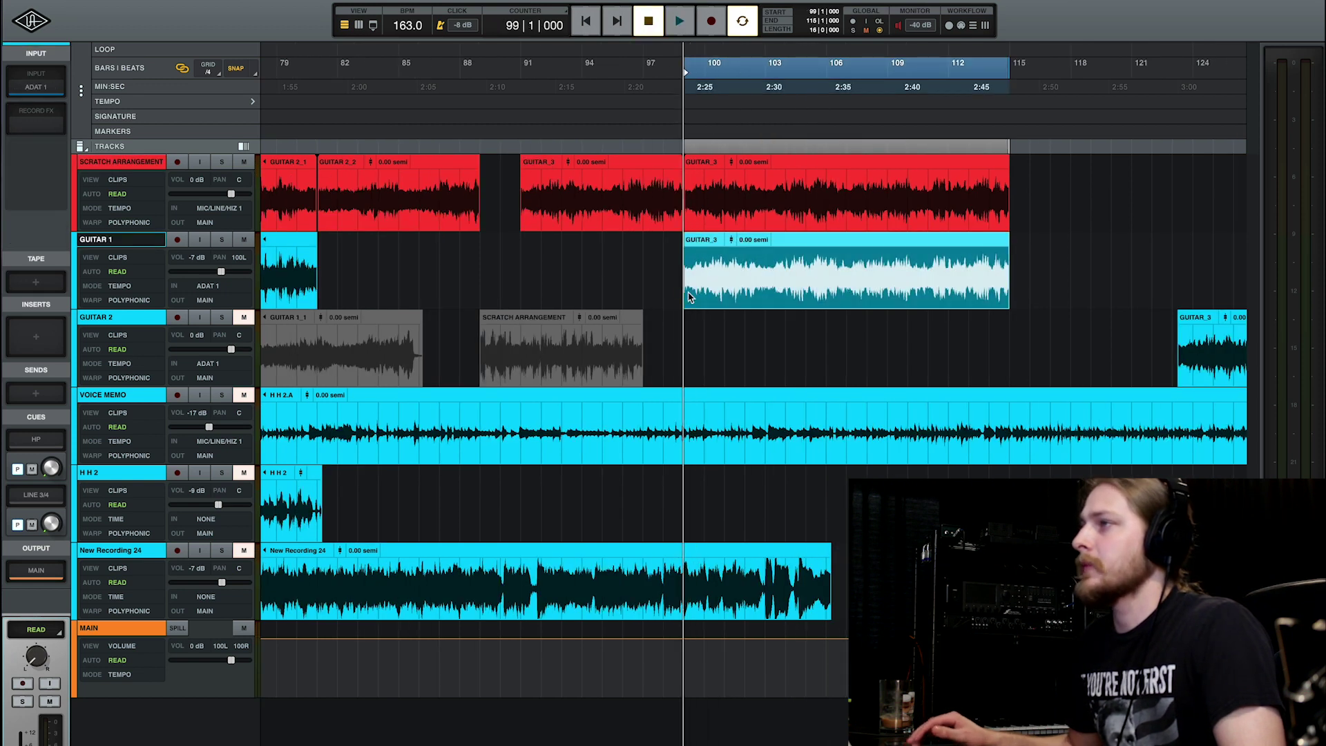
left_click(444, 269)
left_click(475, 268)
key("space")
key("space")
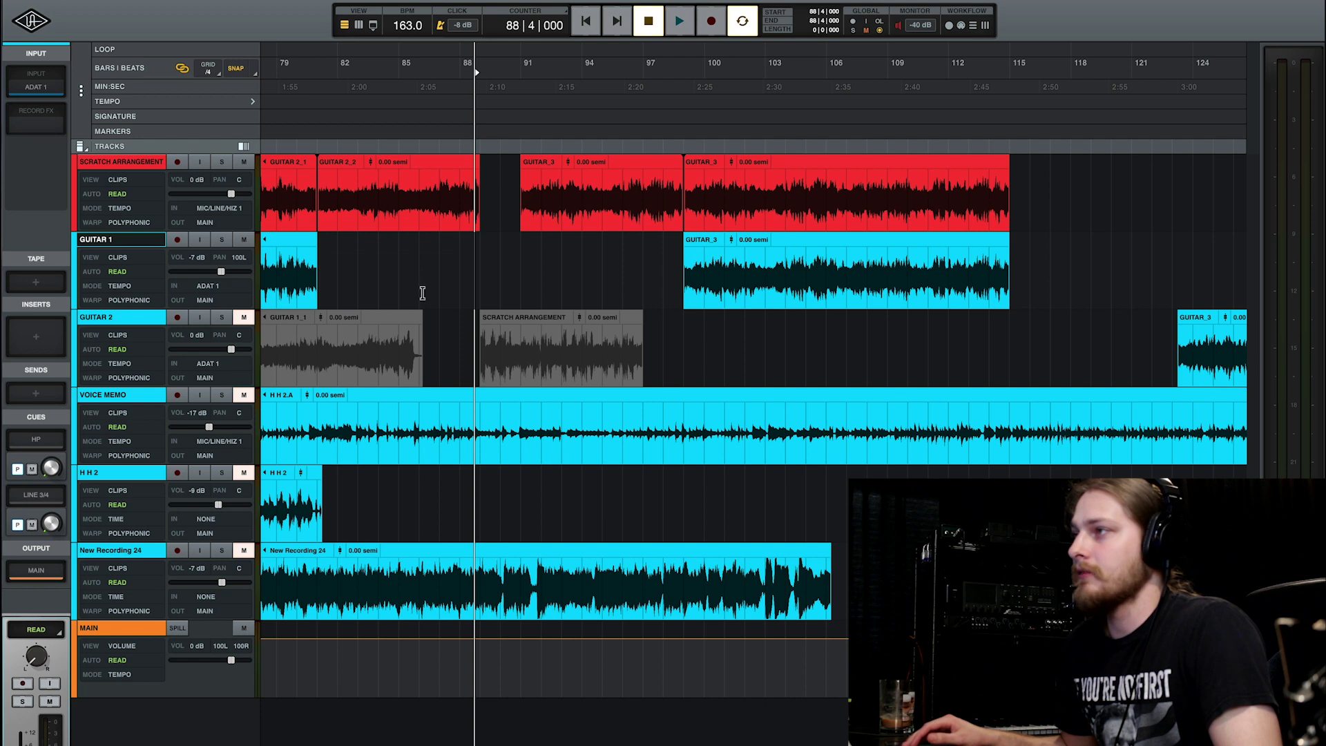
scroll(442, 296, "left", 5)
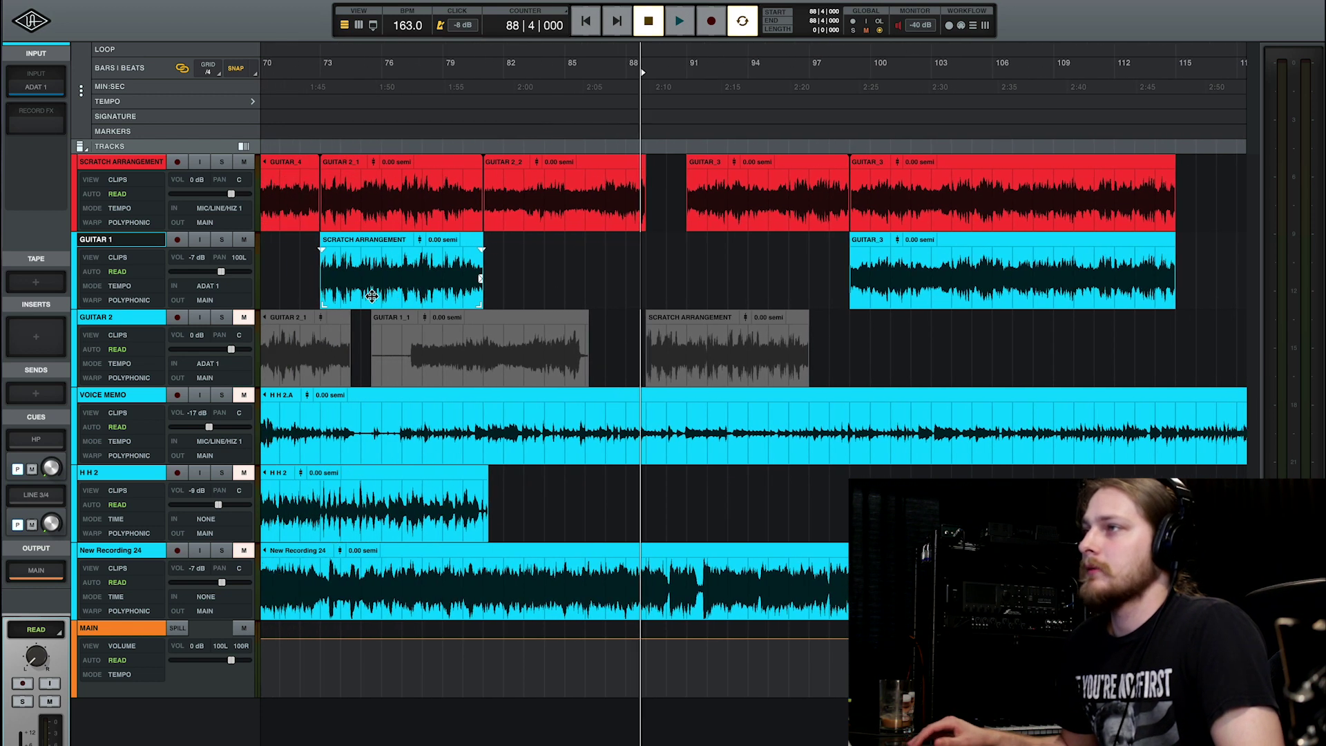
scroll(753, 386, "left", 1)
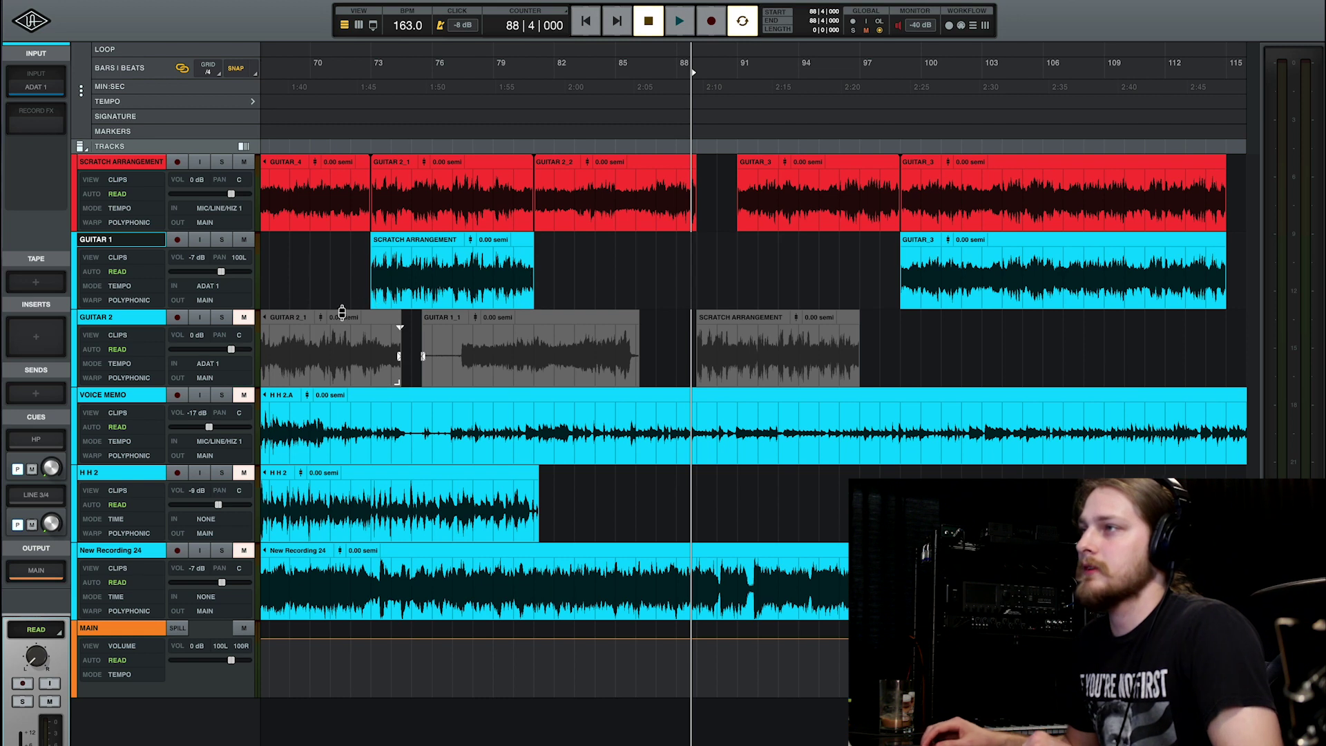
scroll(567, 281, "left", 4)
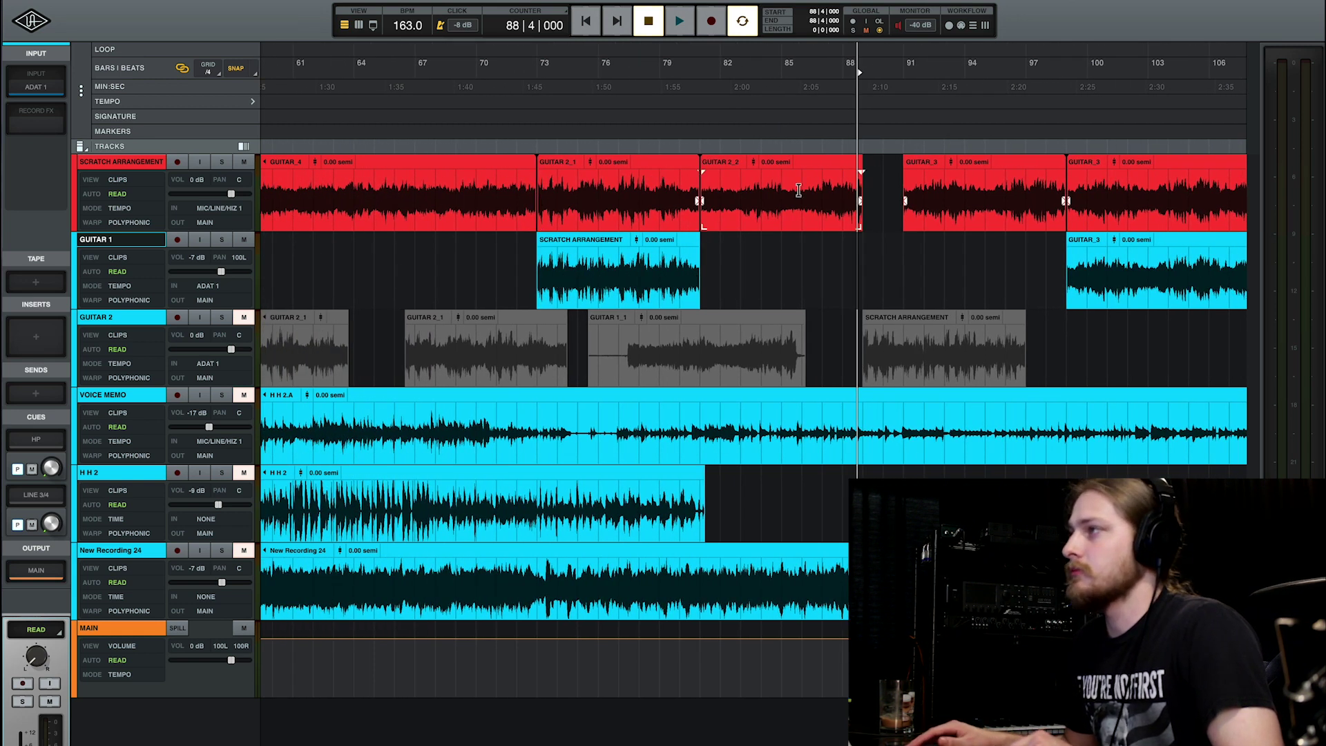
scroll(752, 259, "right", 3)
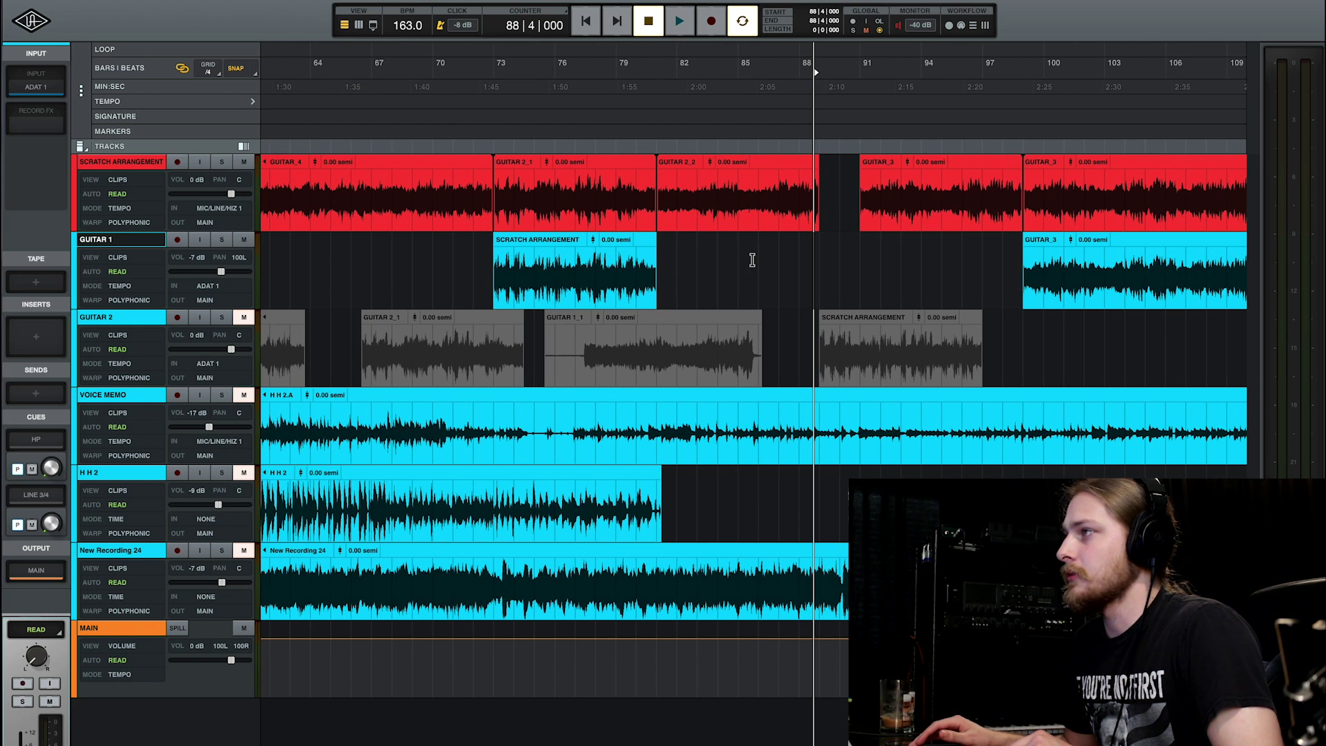
scroll(752, 260, "right", 2)
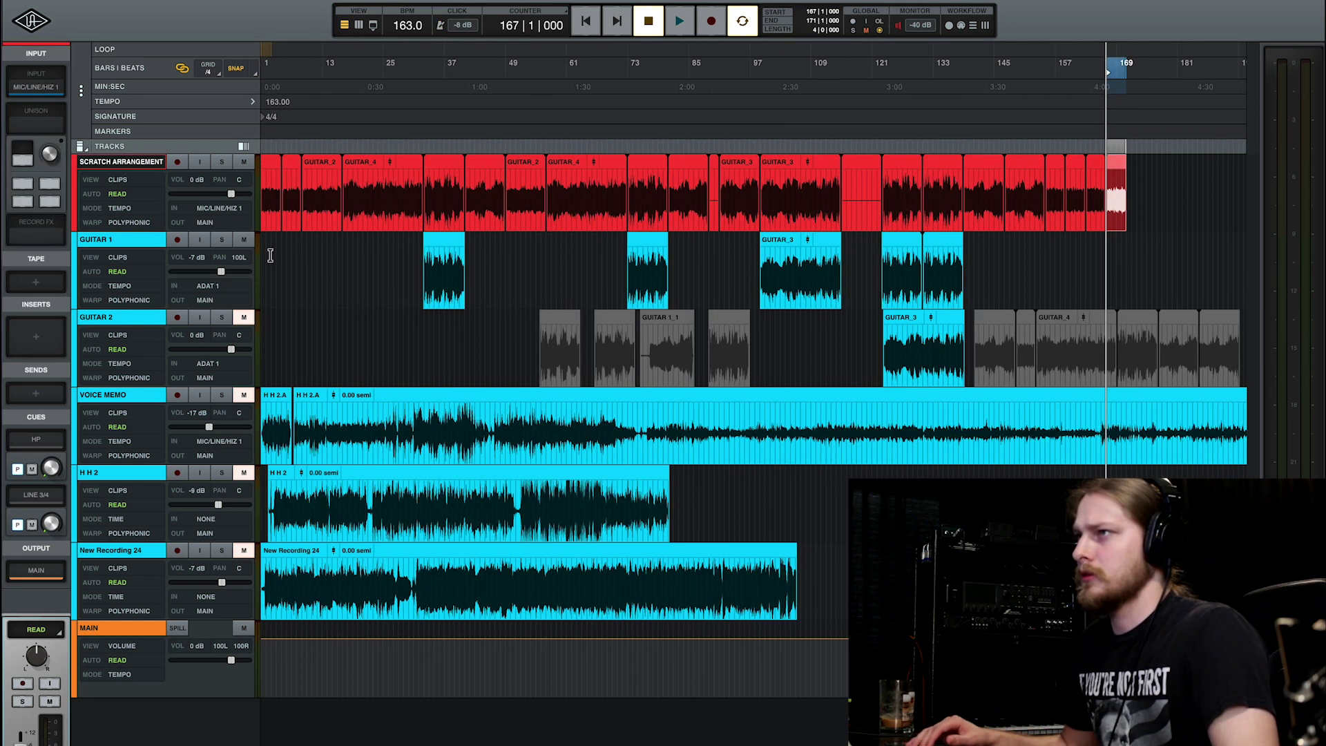
Spot-check the full arrangement by playing from bar 3, bar 10, bar 20 and bar 32
left_click(270, 255)
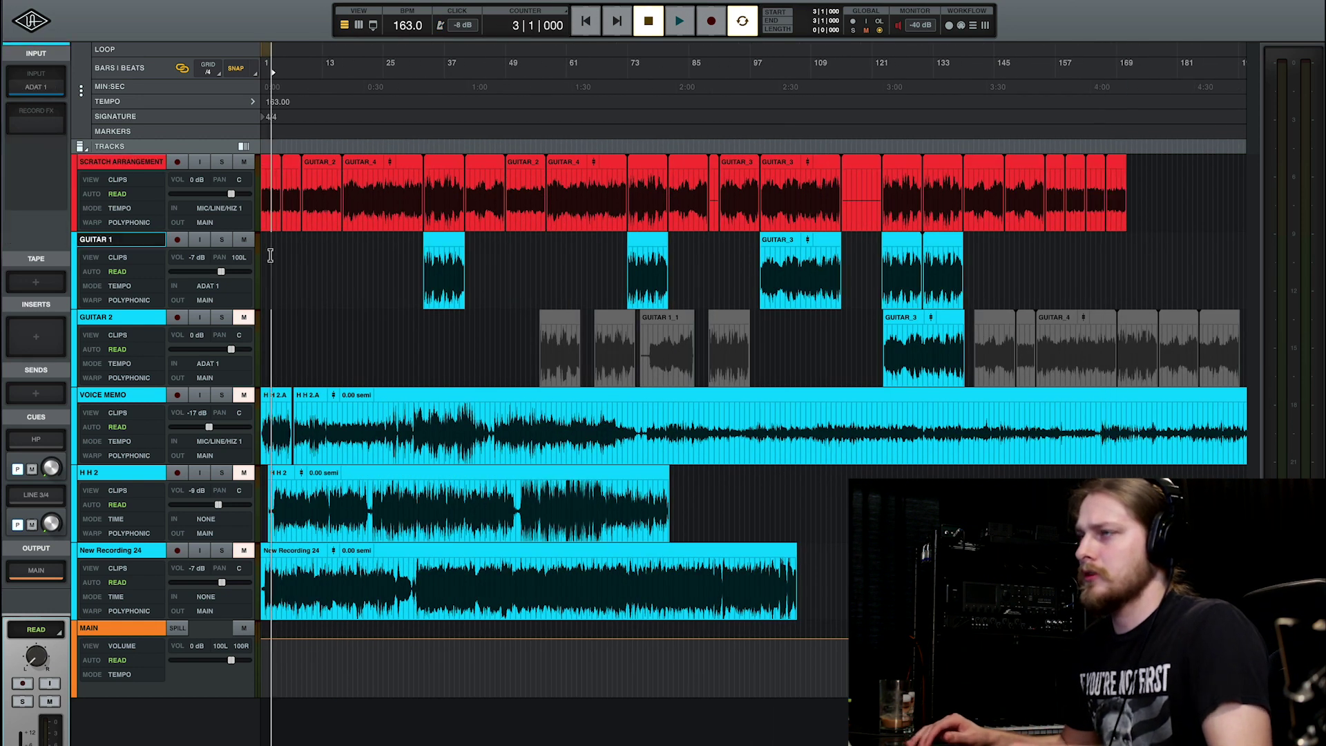
key("space")
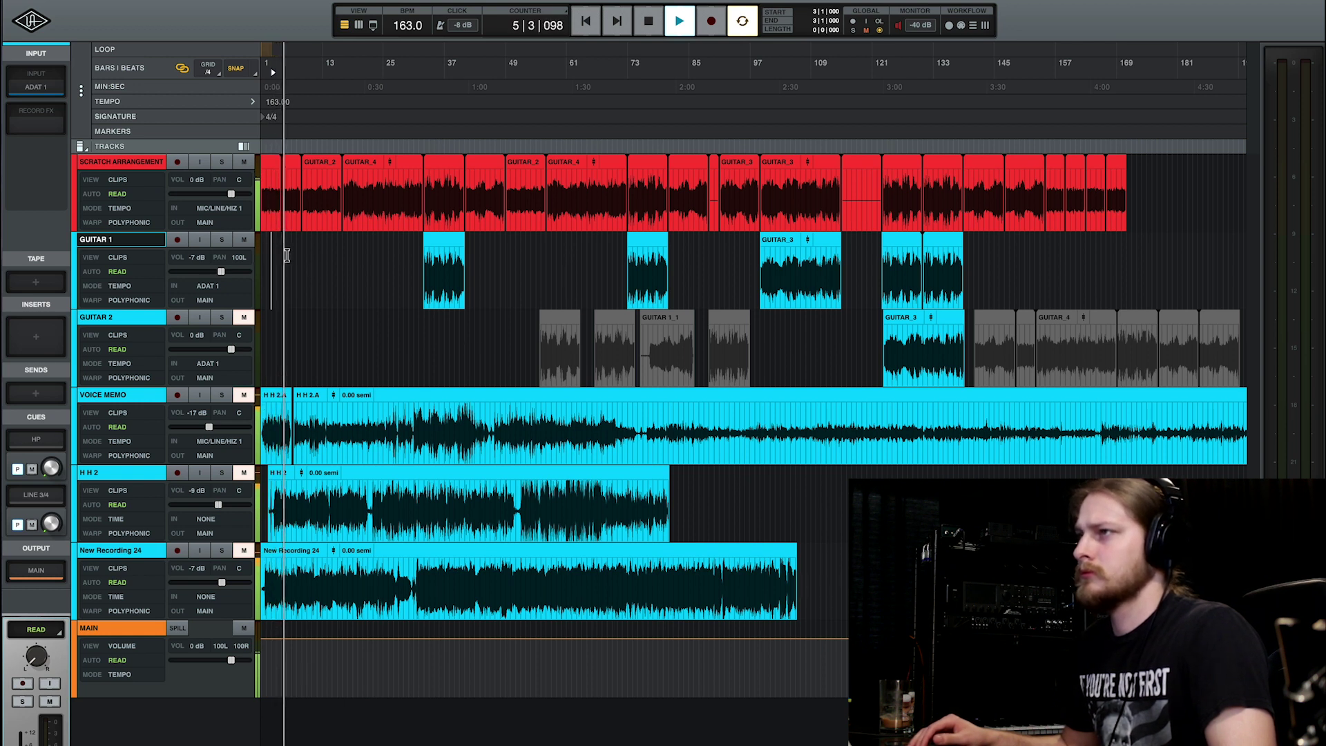
left_click(308, 250)
key("space")
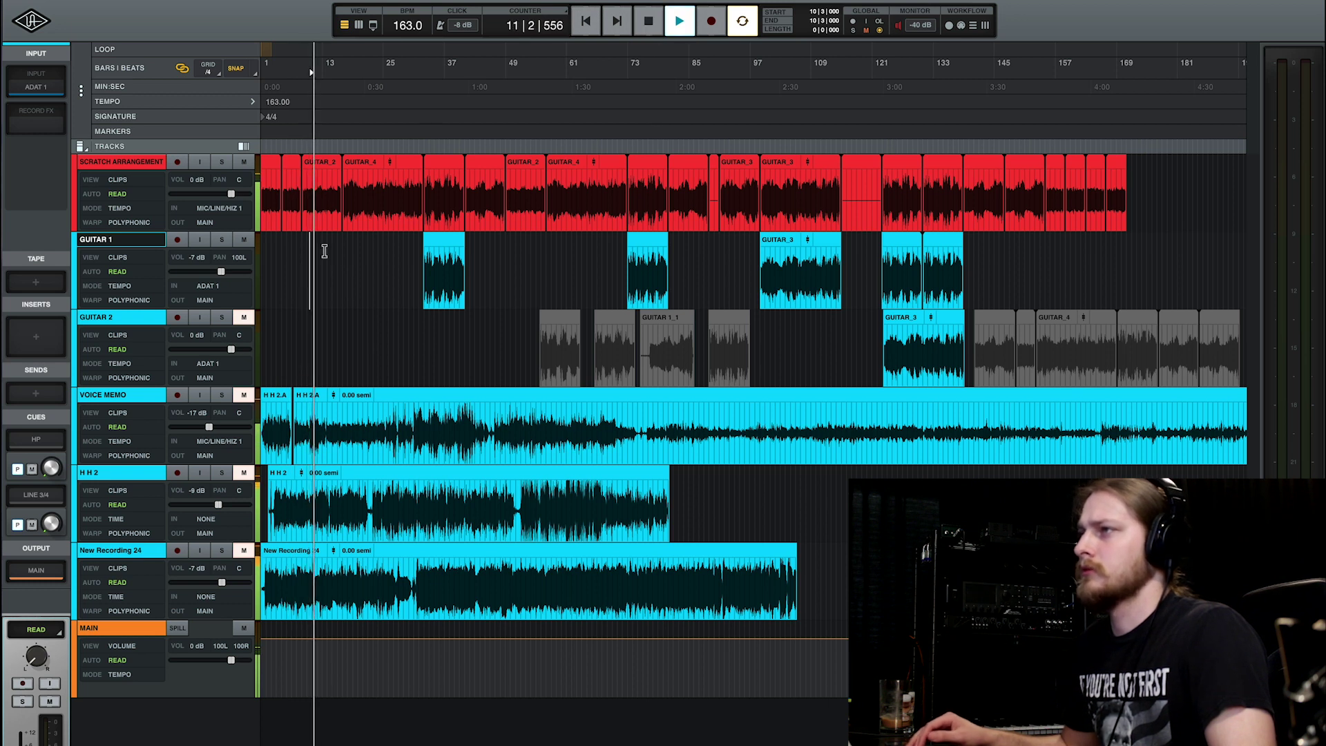
left_click(359, 254)
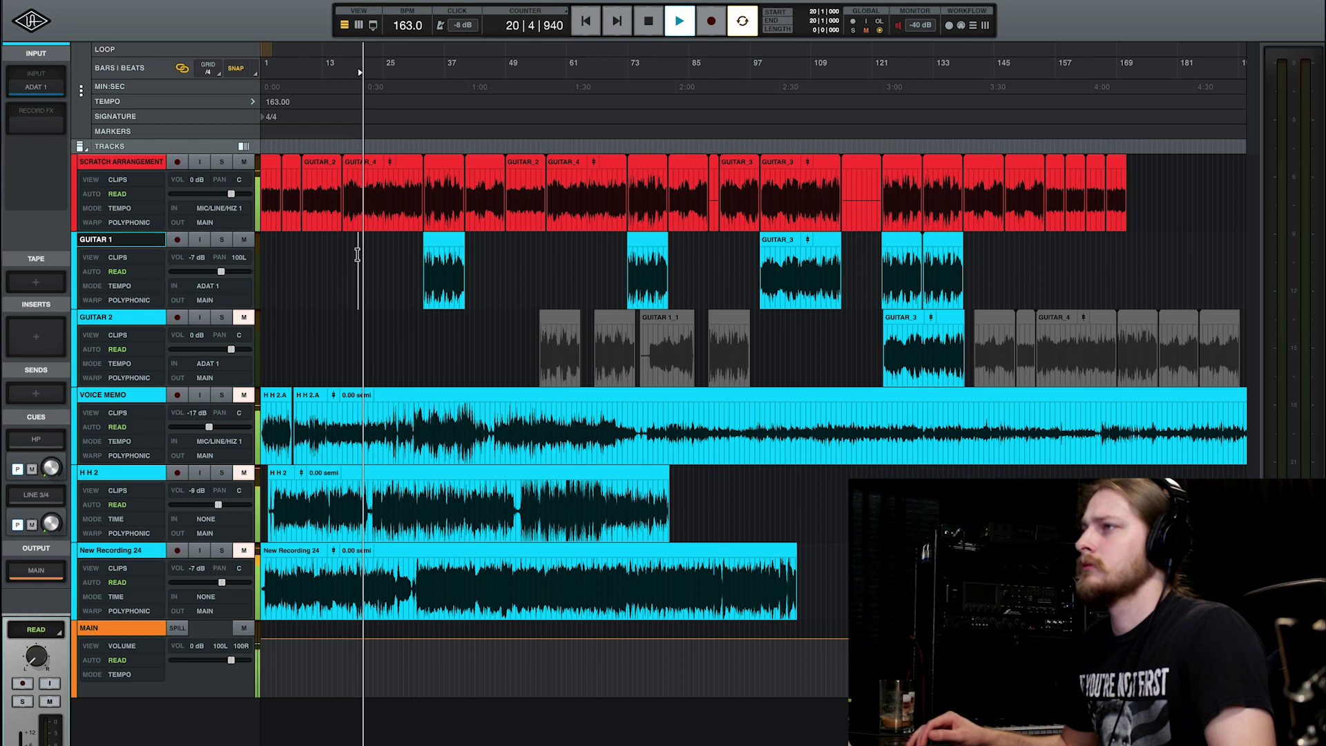
left_click(424, 344)
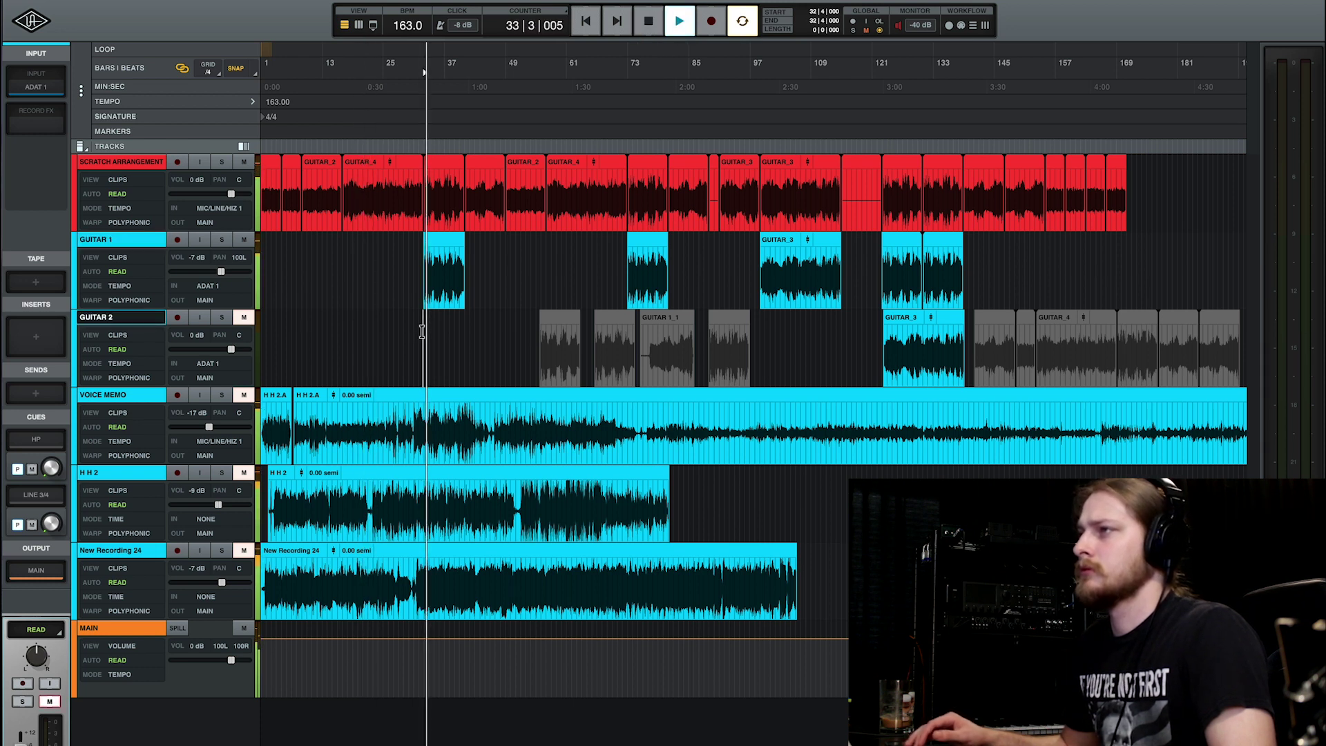
Continue spot-checking the arrangement by playing from bar 40, bar 55, bar 72 and bar 79
left_click(463, 326)
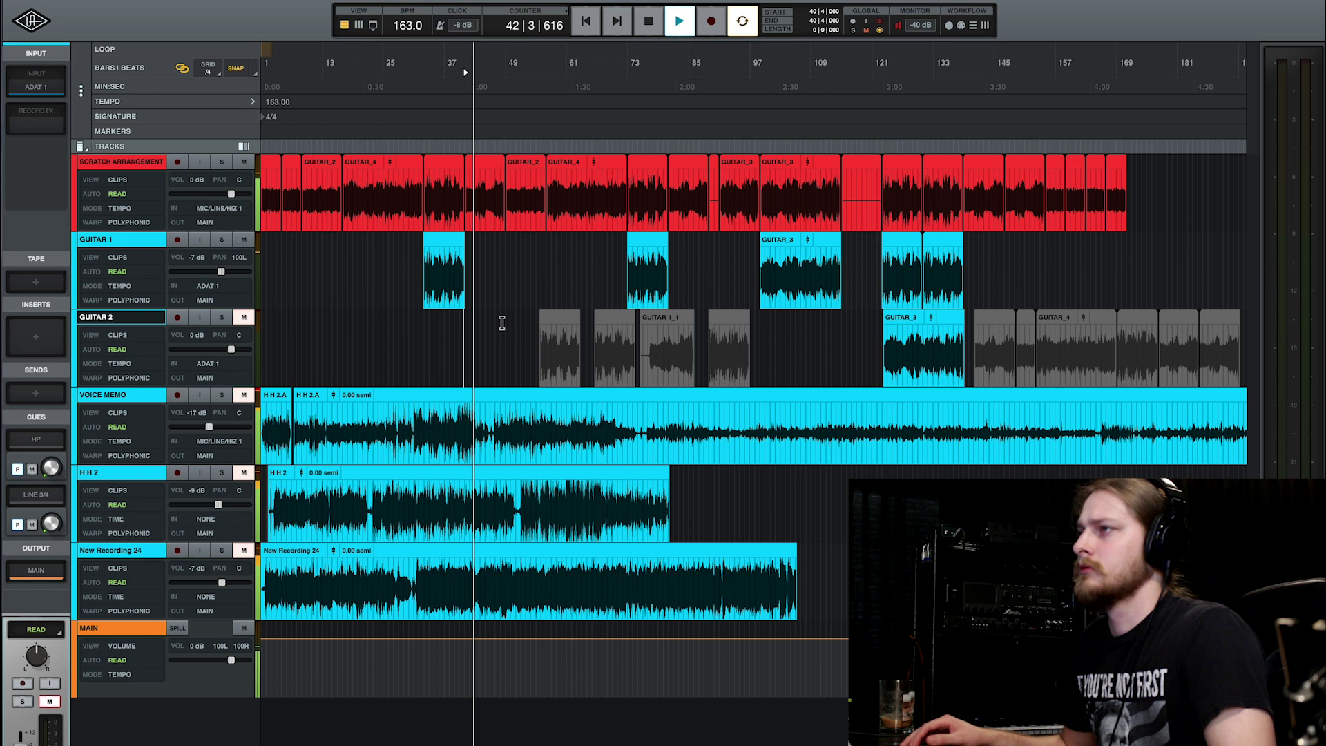
key("space")
left_click(498, 253)
key("space")
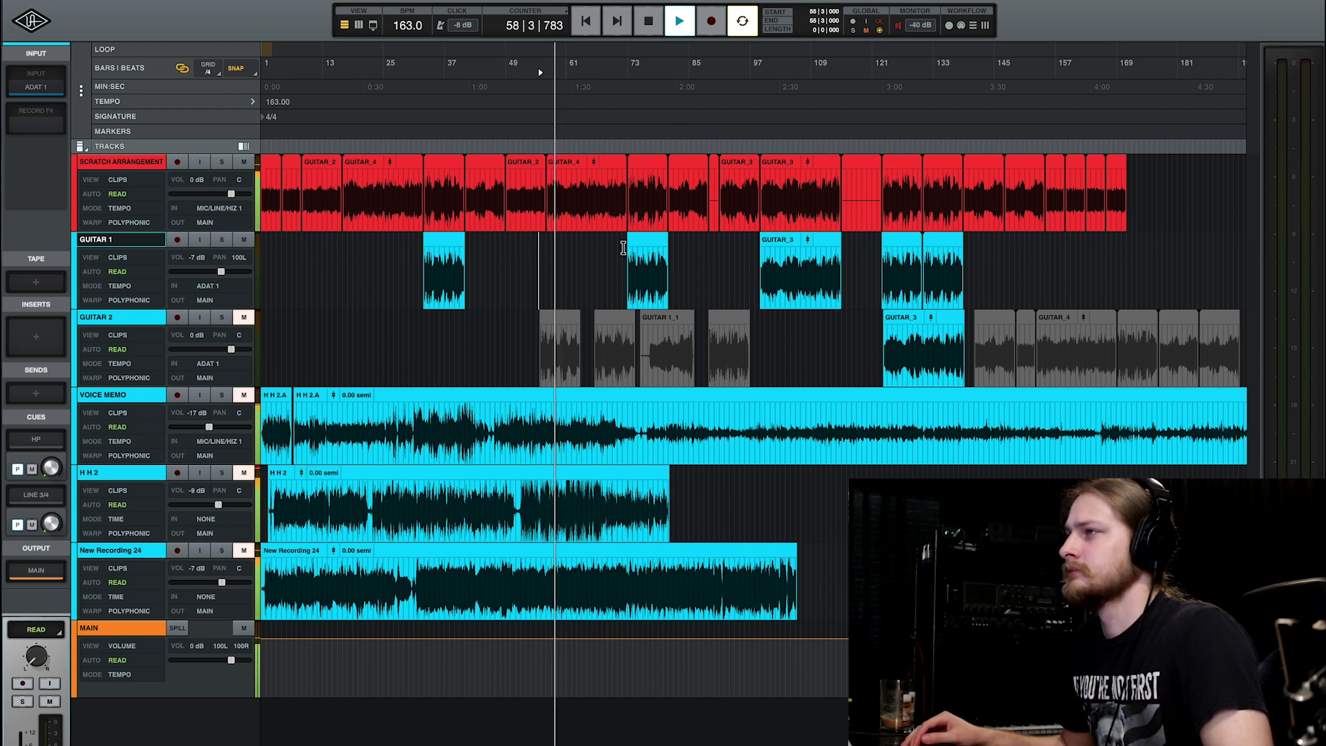
left_click(622, 148)
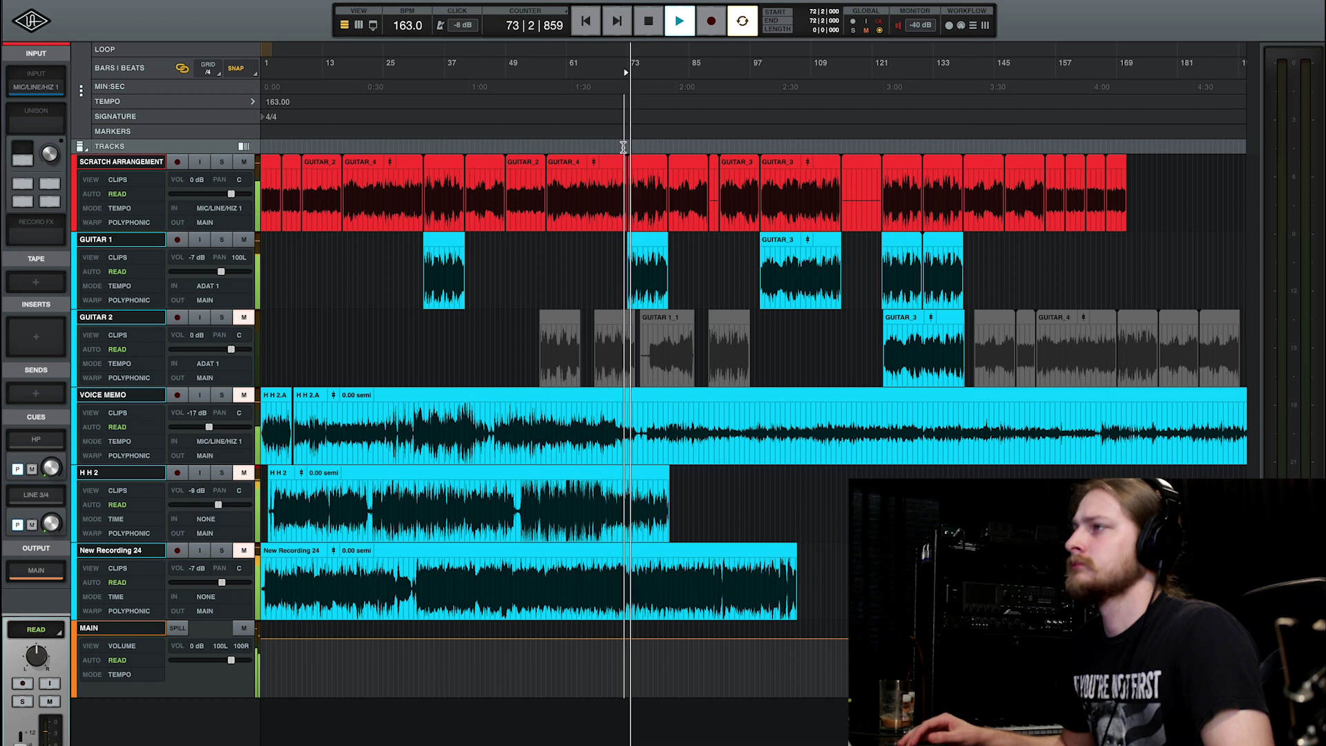
key("space")
left_click(662, 147)
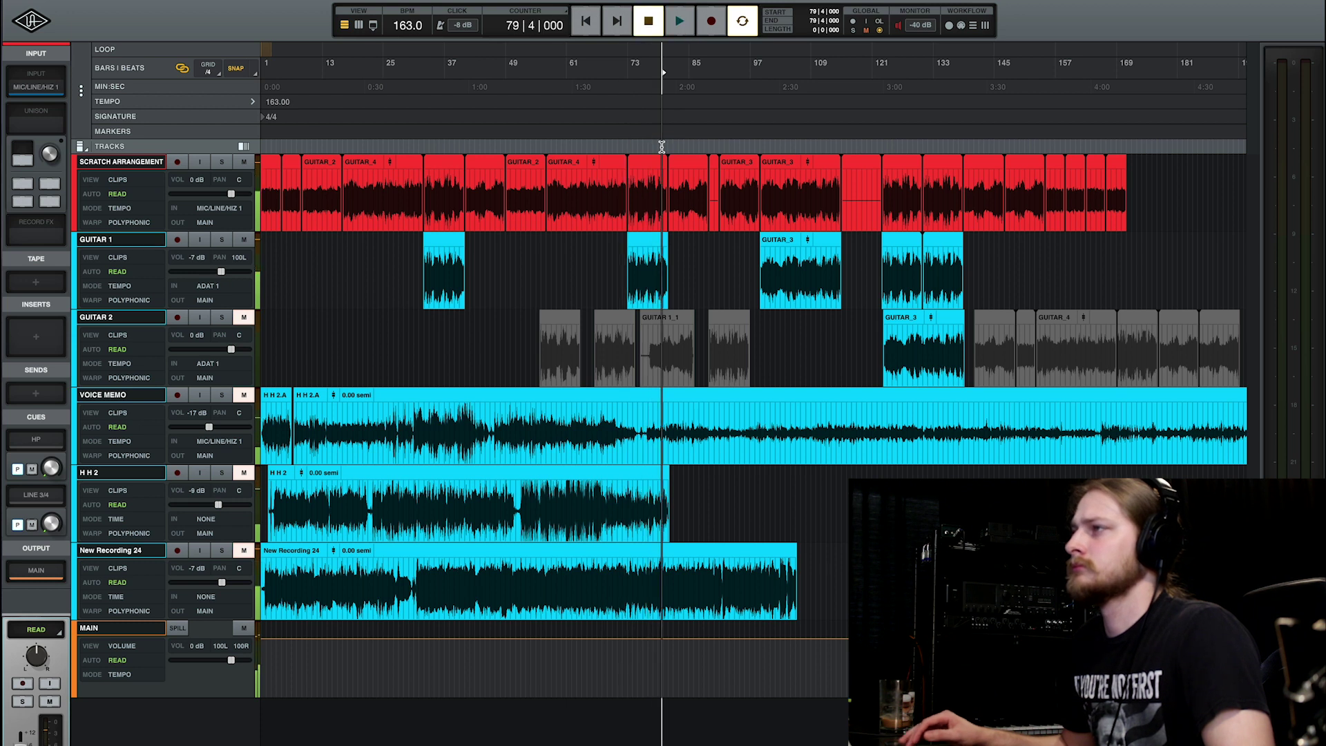
key("space")
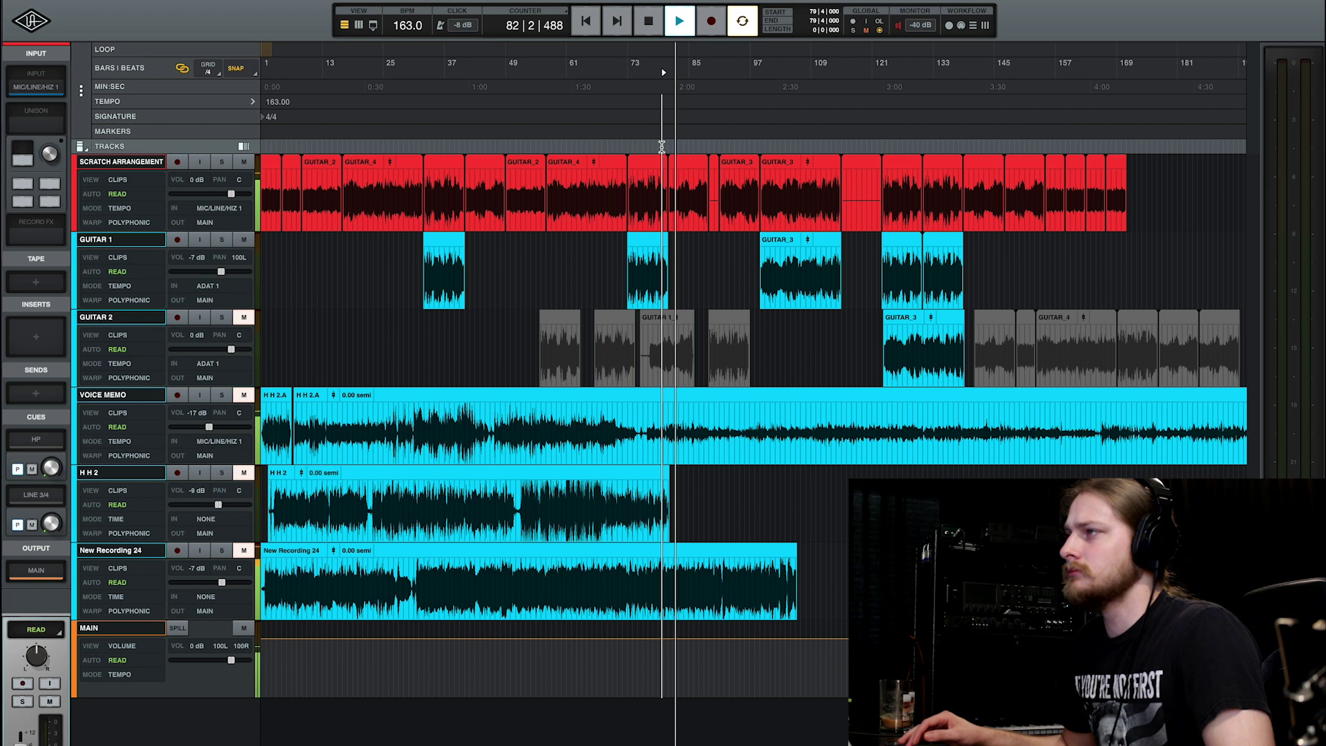
Play the arrangement from bar 88 to hear the gap and the entry of the following section
key("super+equal")
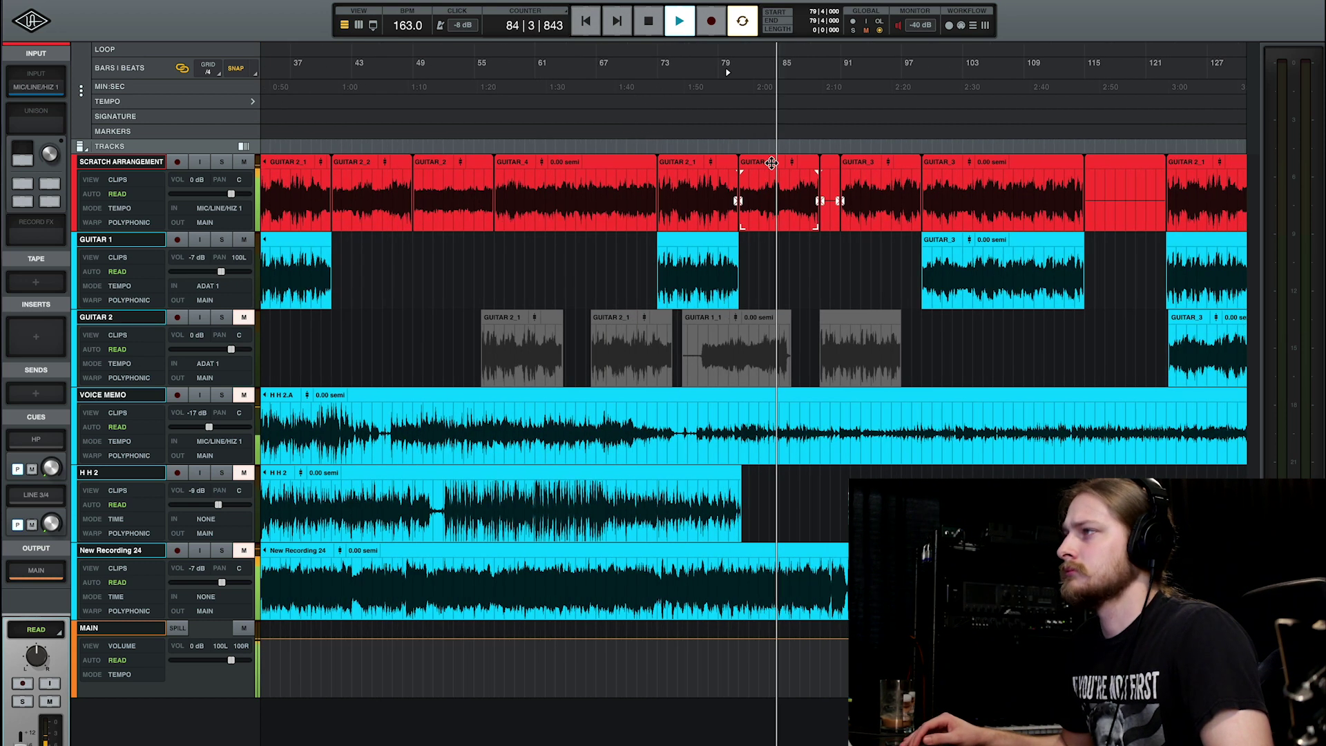
left_click(811, 144)
key("space")
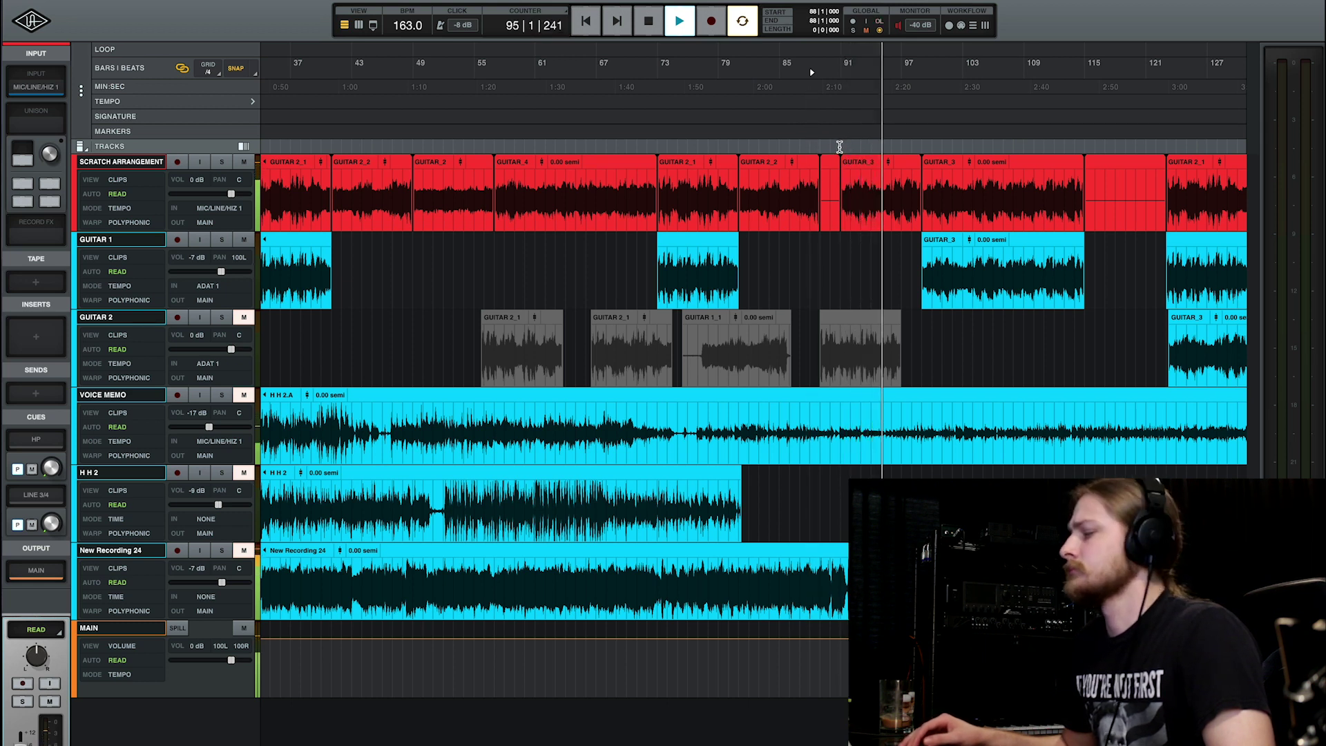
key("space")
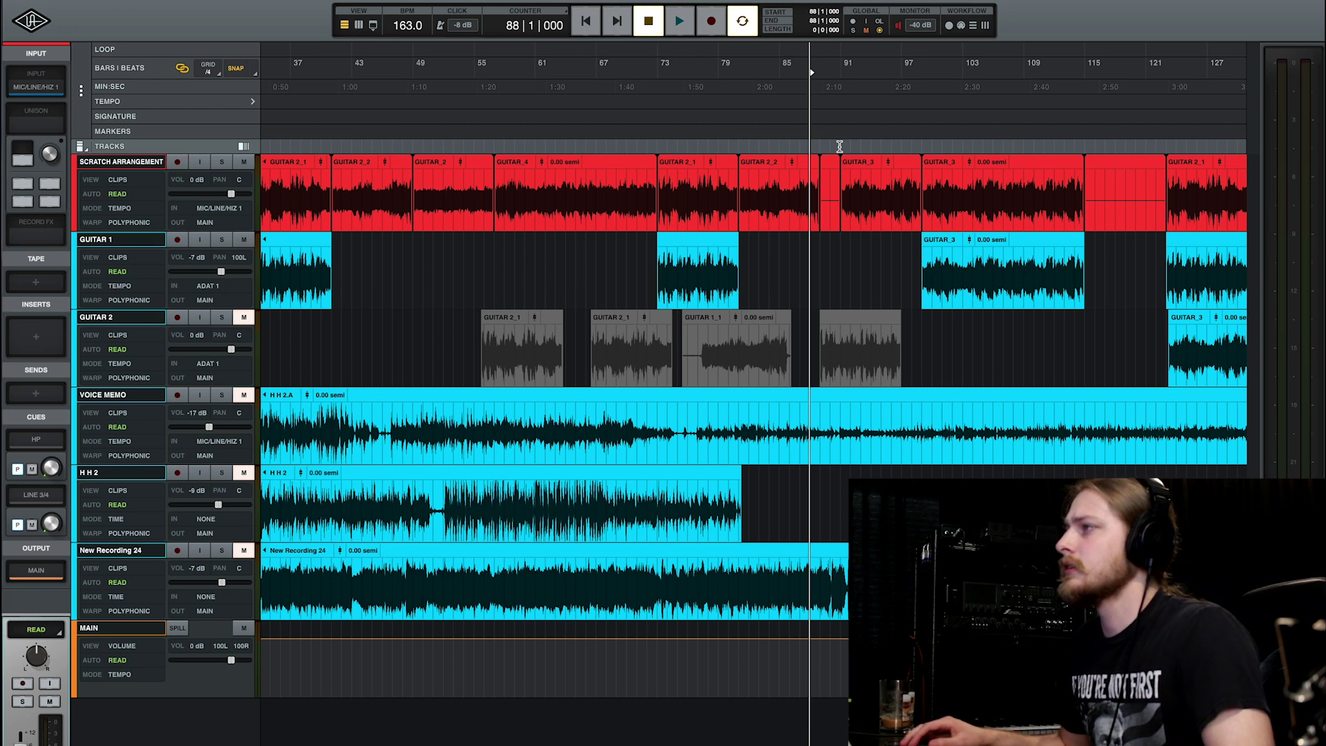
Add a marker named Tempo Change at bar 91 and briefly play from there
left_click(841, 147)
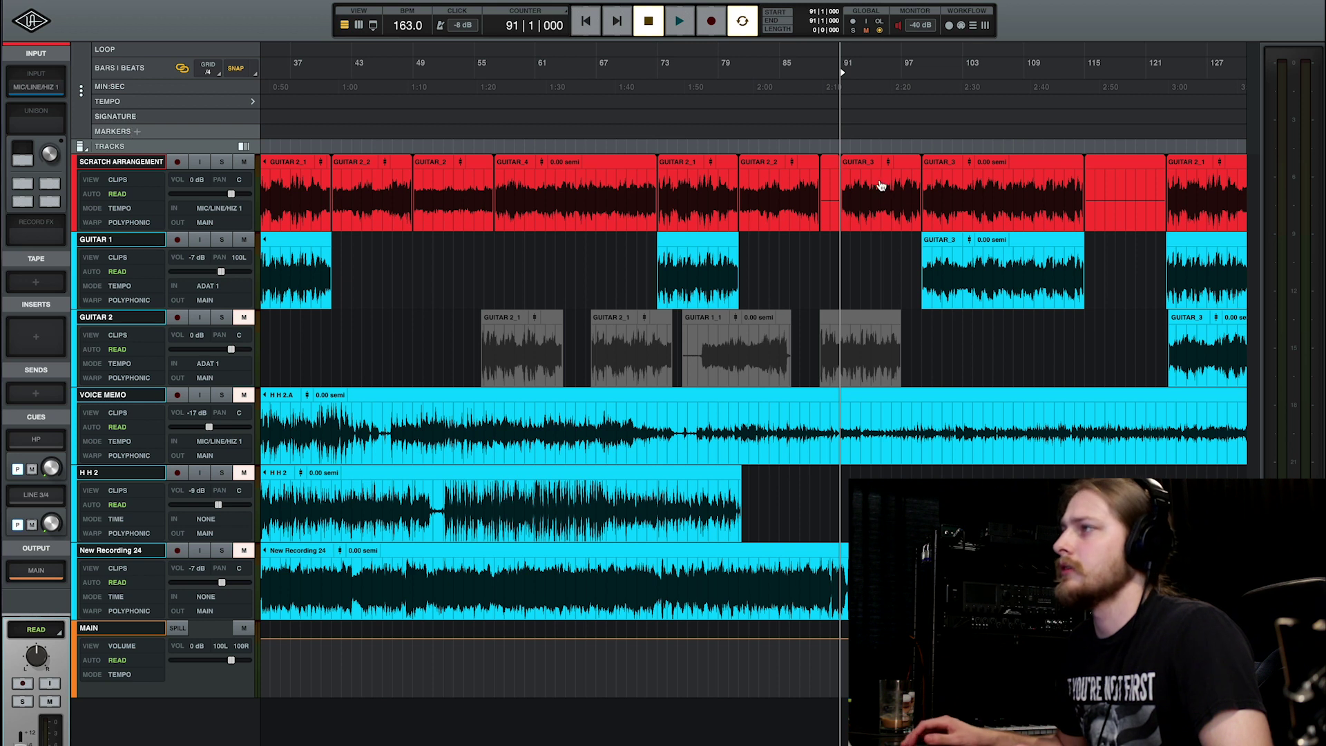
left_click(137, 132)
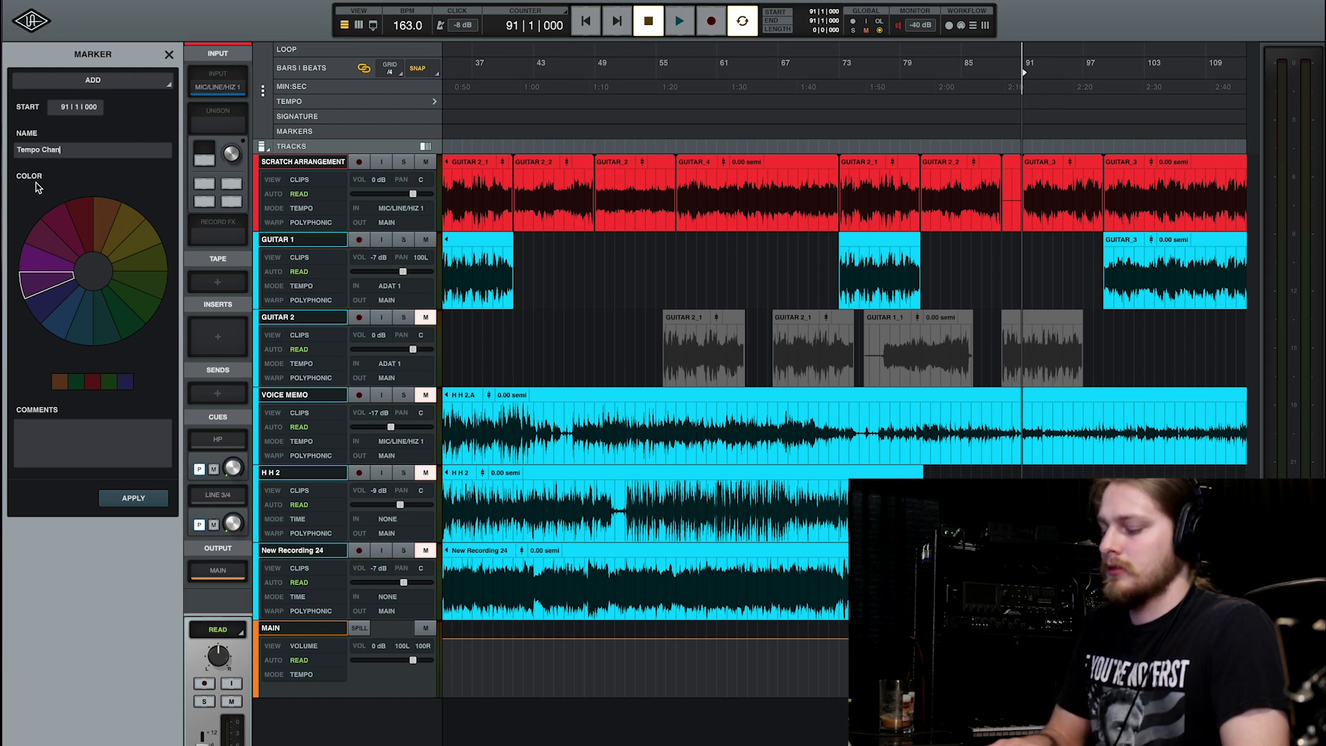
key("Return")
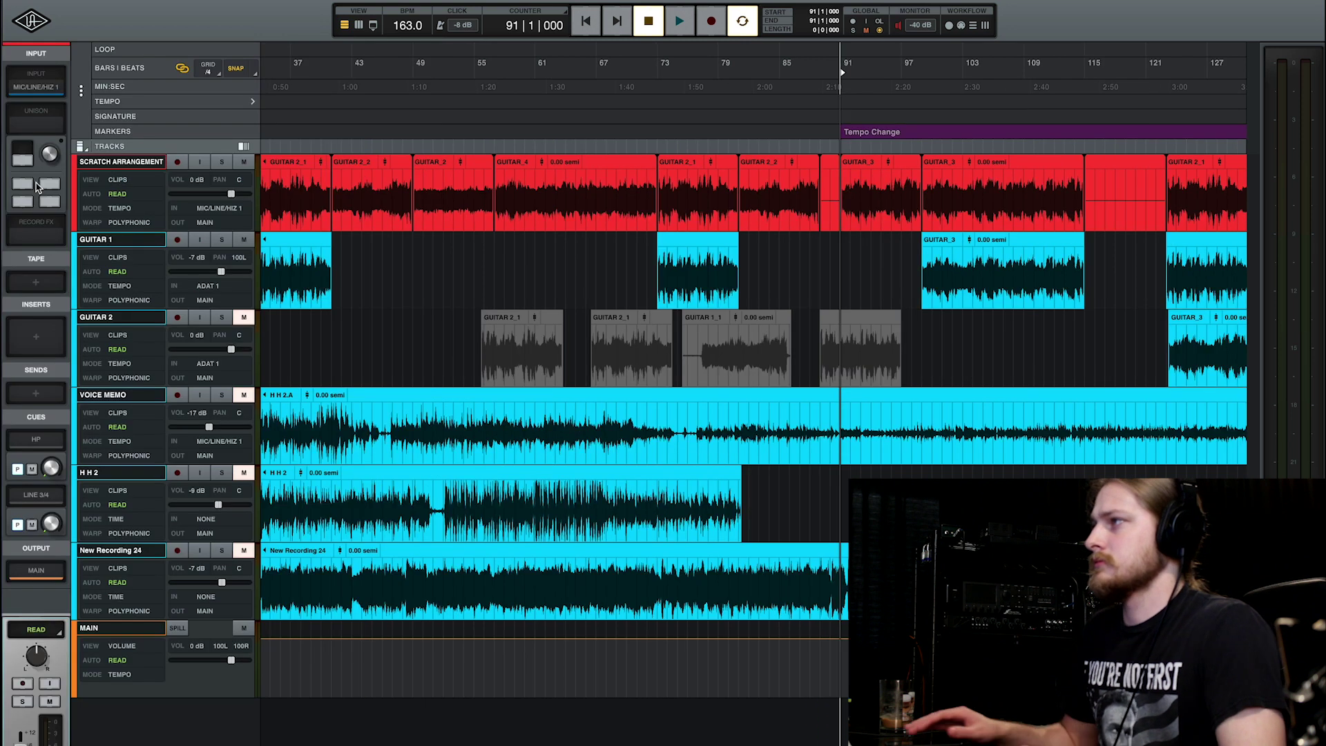
key("space")
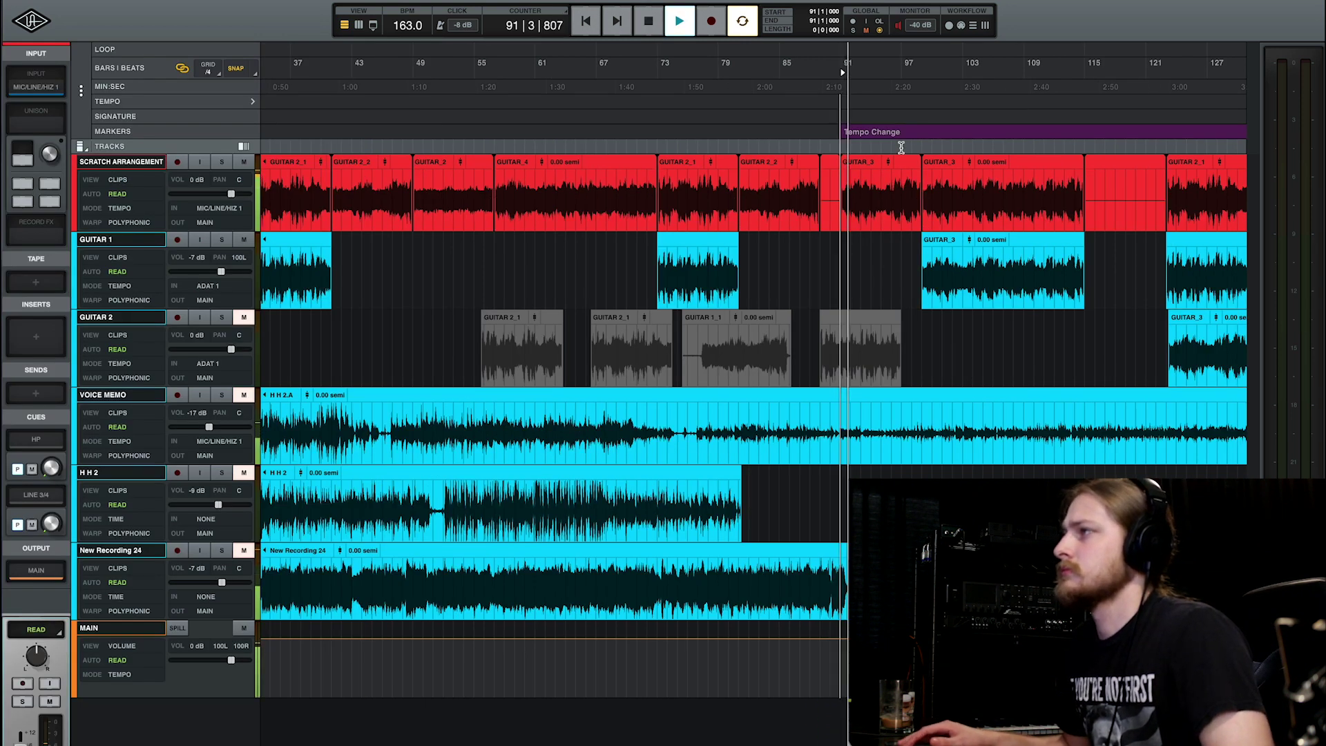
key("space")
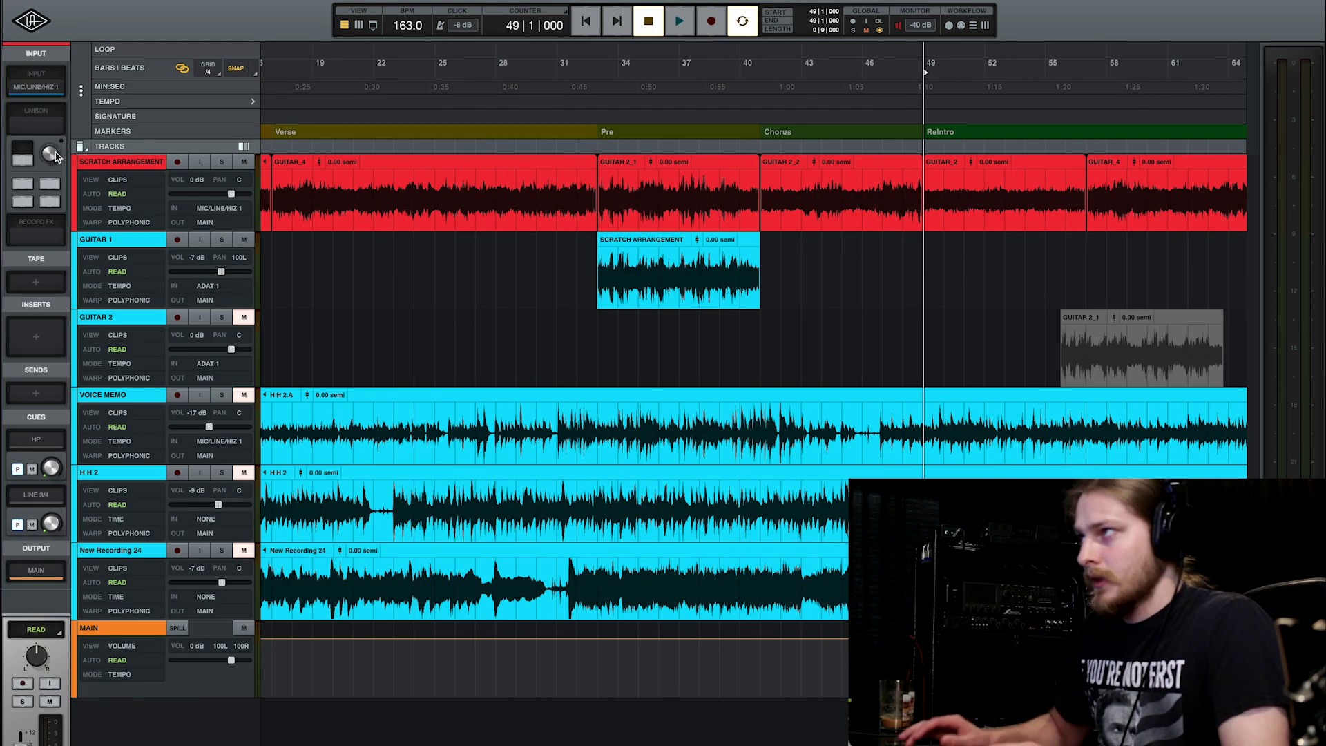
Check the section after ReIntro by playing from bar 57 and add a marker named Verse there
scroll(1051, 156, "right", 5)
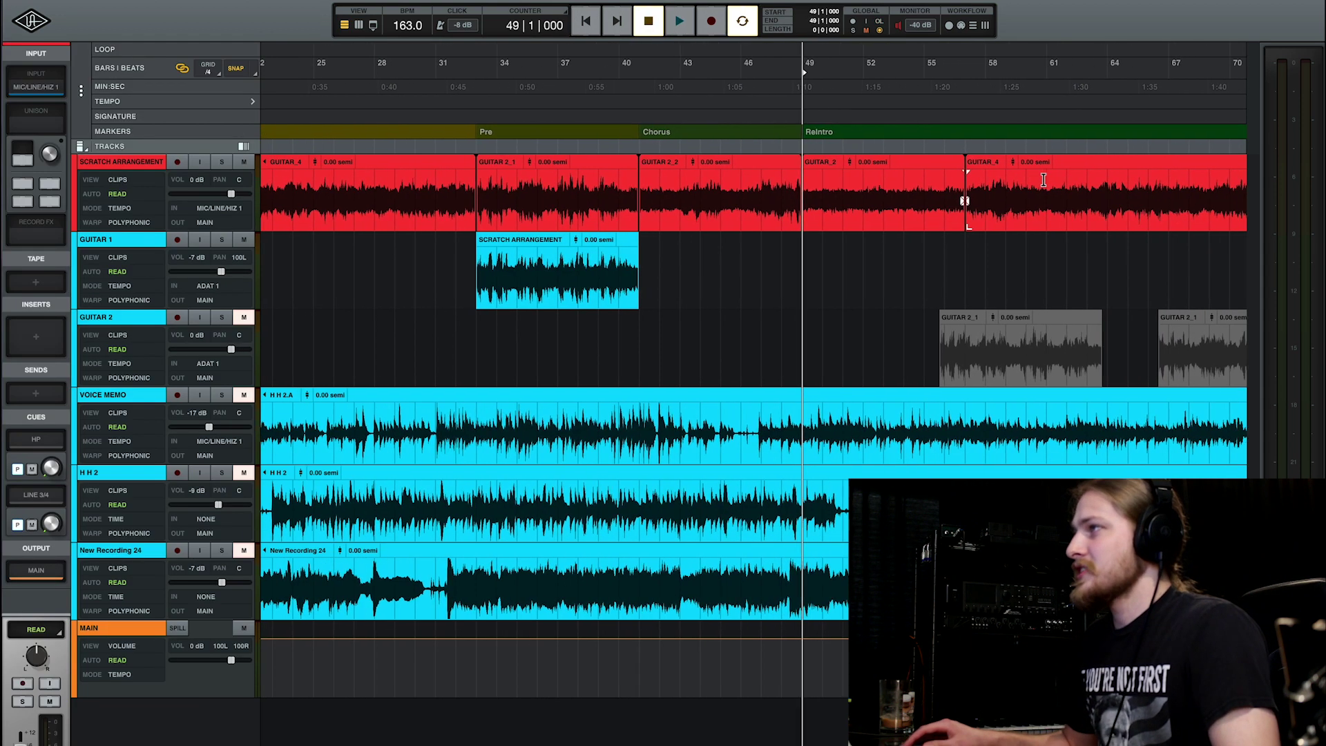
left_click(951, 138)
key("space")
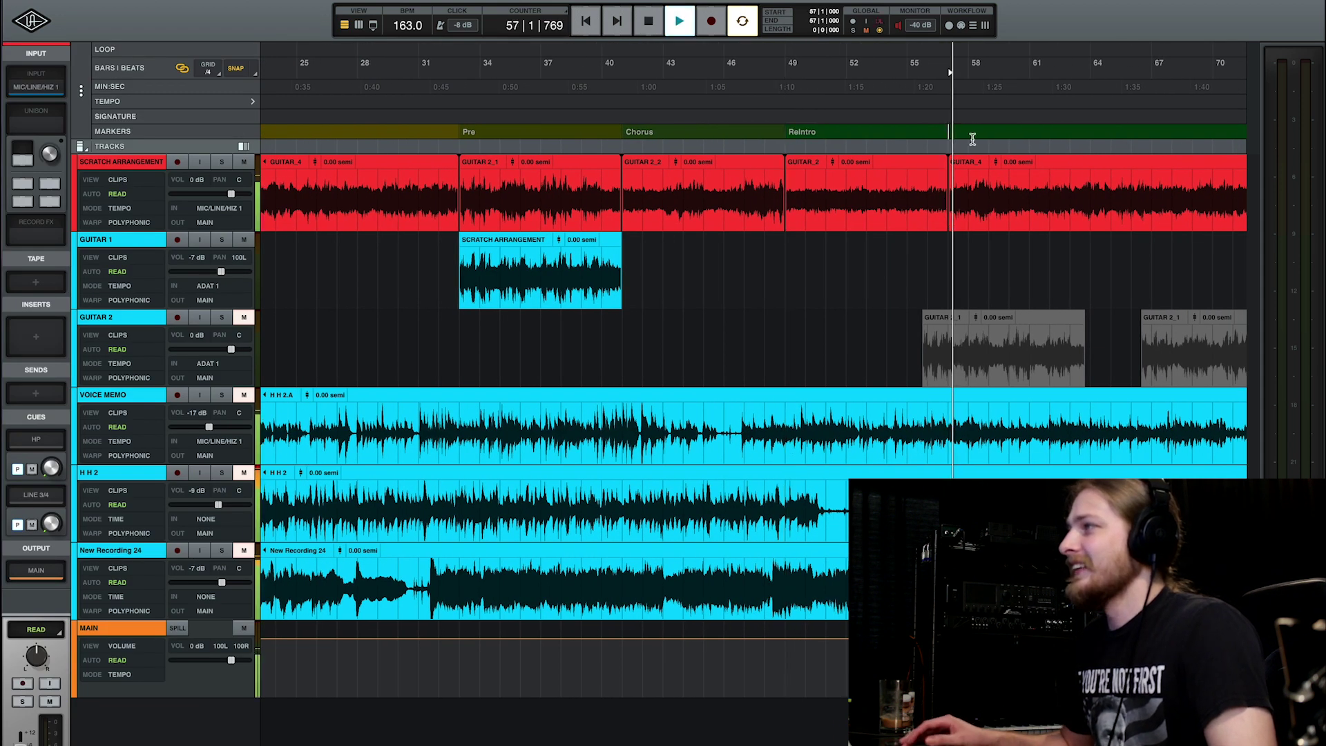
key("space")
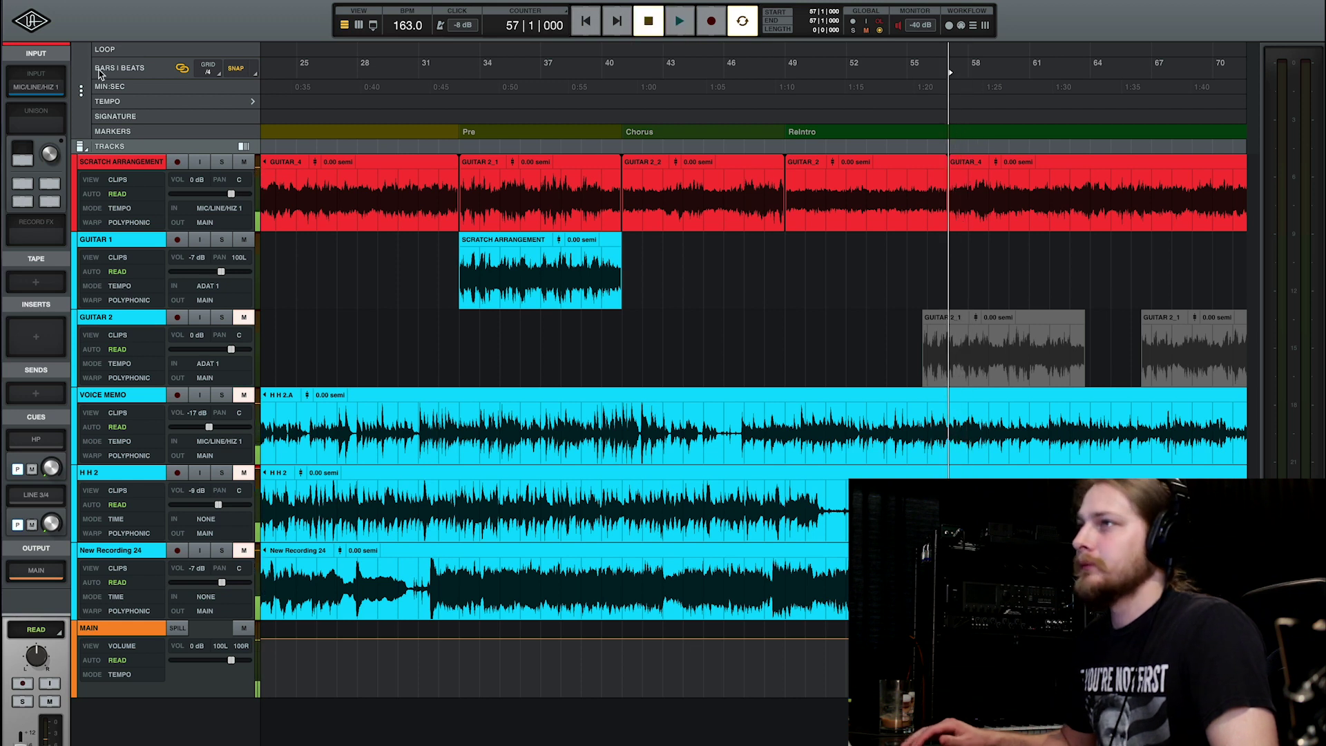
left_click(136, 131)
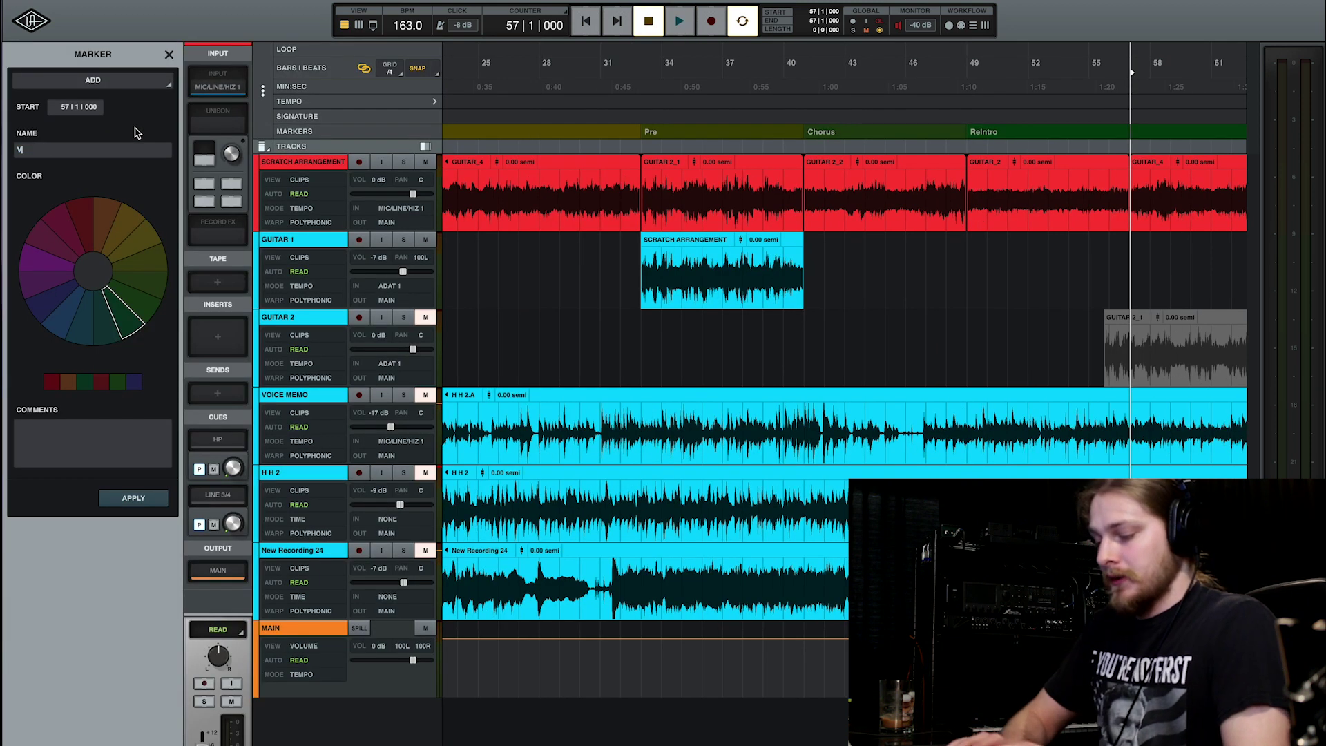
key("Return")
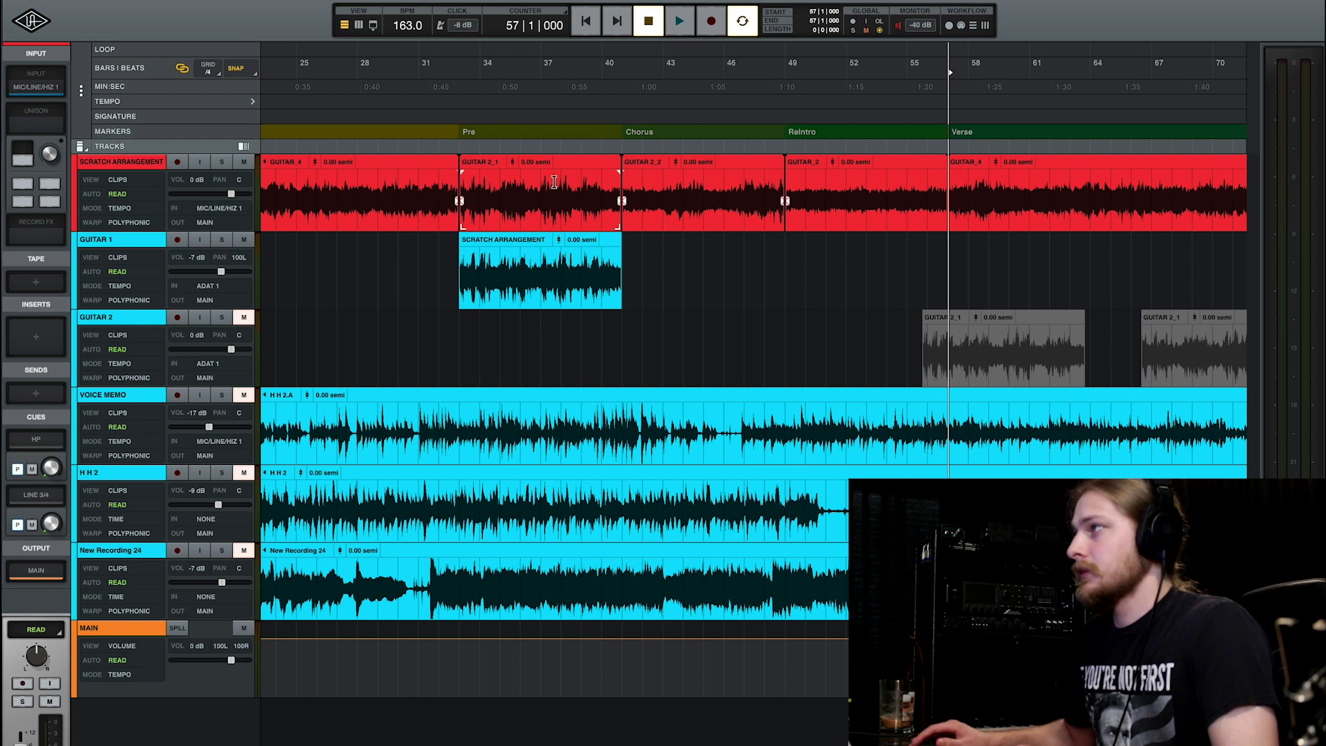
Add a marker named Prew at bar 73, where the second GUITAR 2_1 section starts
scroll(1083, 118, "right", 3)
left_click(1086, 134)
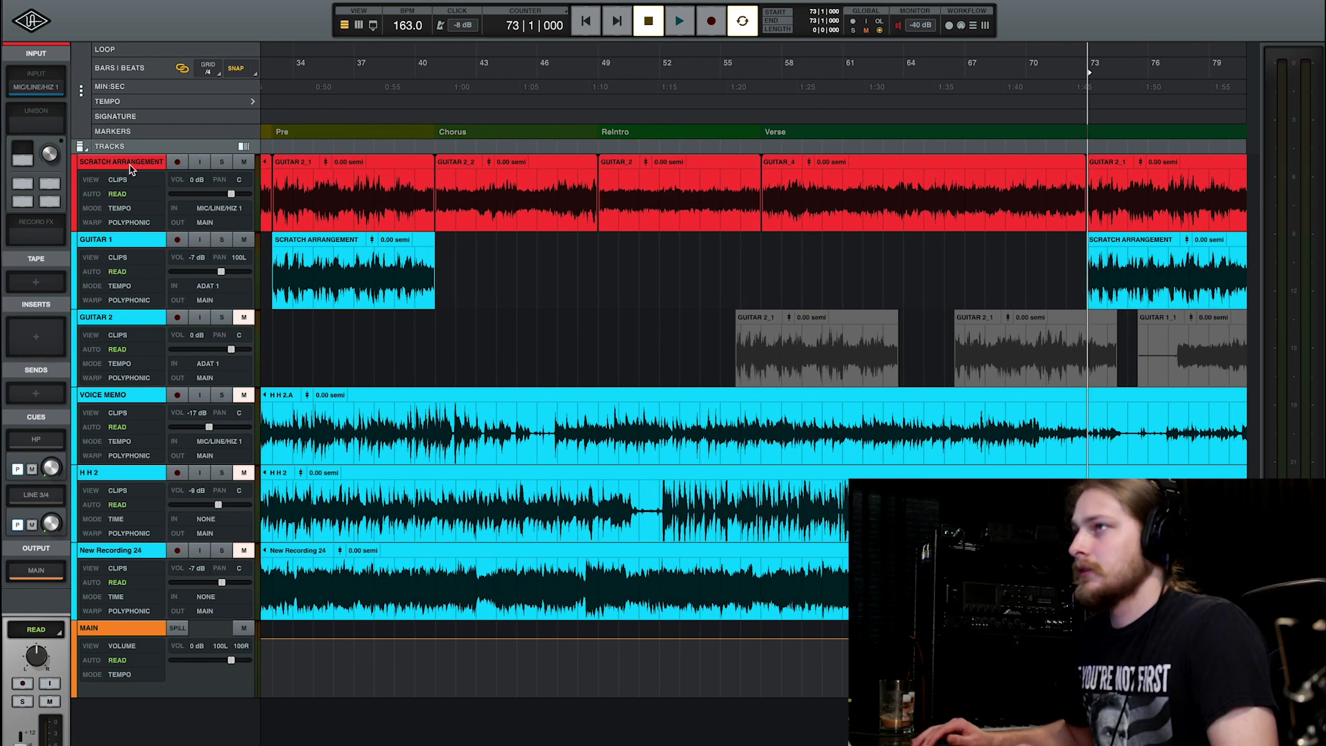
left_click(135, 133)
type("Prew")
key("Return")
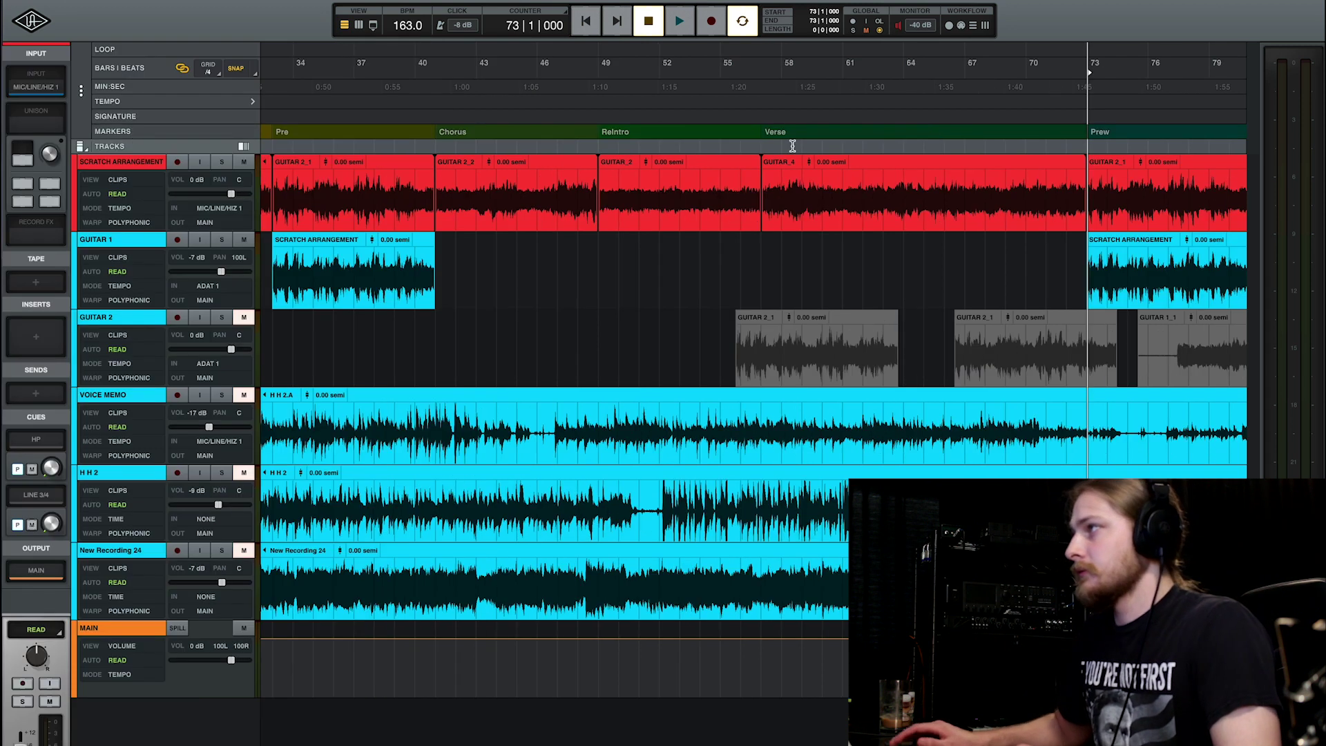
Add a marker named Chorus at bar 81, at the start of the GUITAR 2_2 clip
scroll(1022, 136, "right", 5)
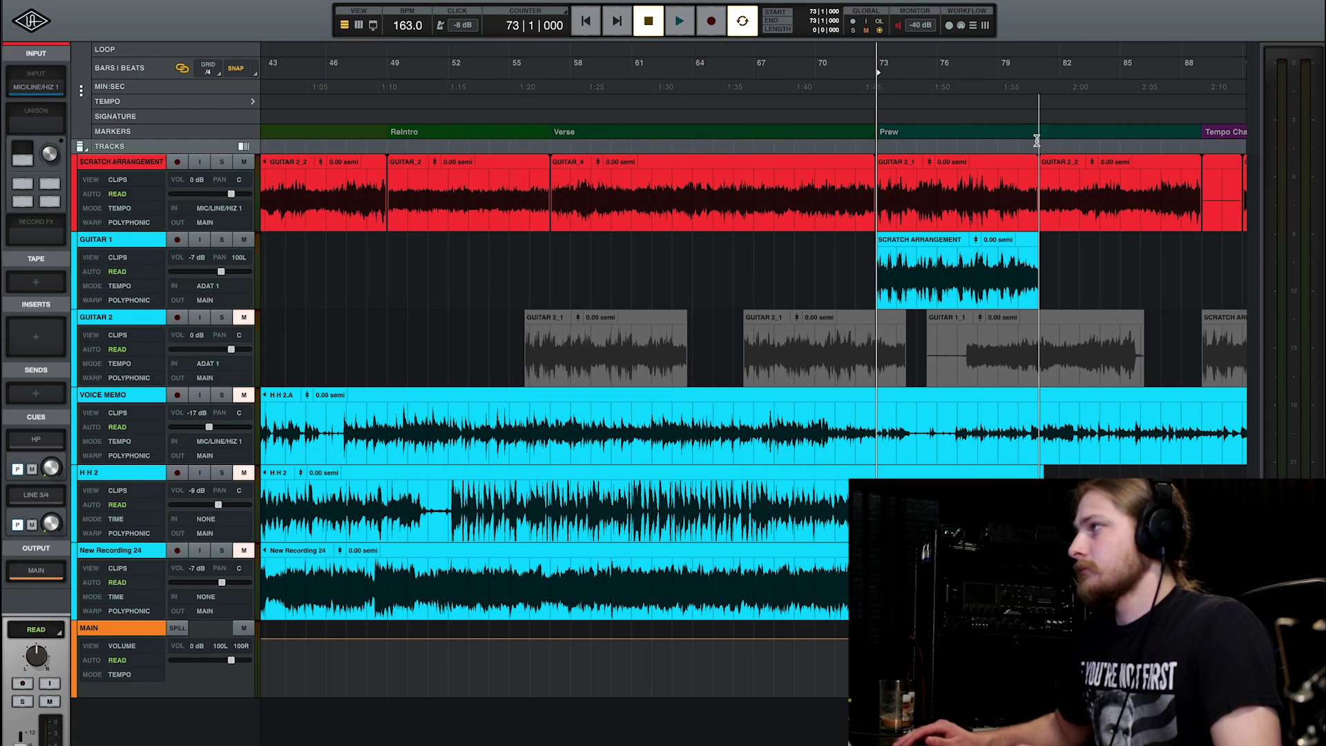
left_click(1036, 140)
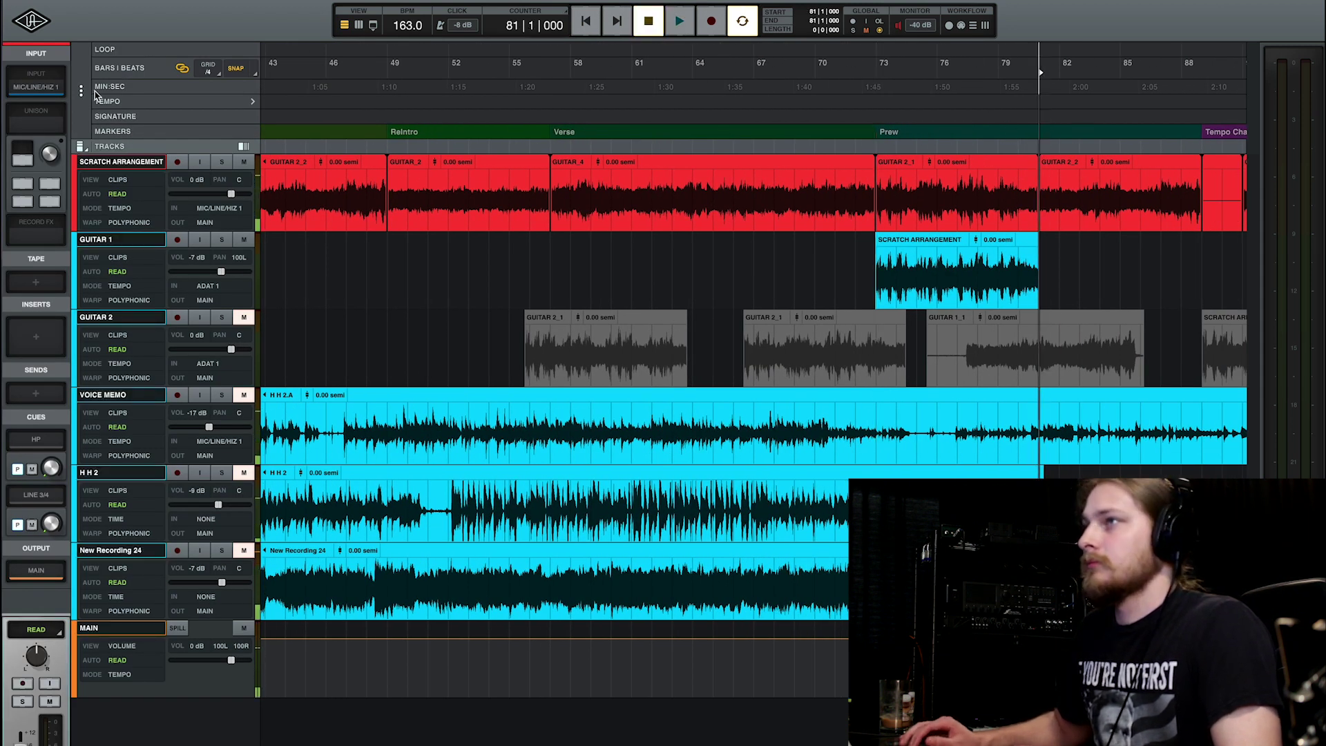
left_click(136, 132)
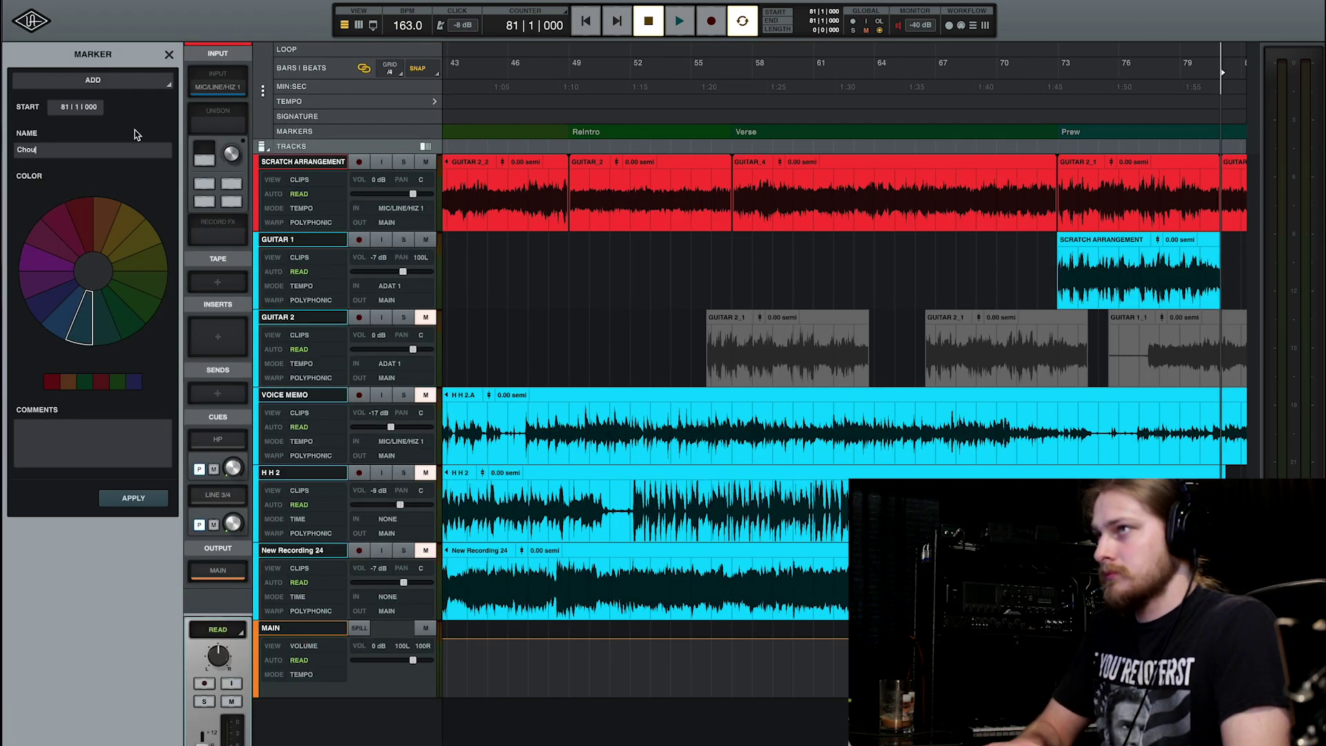
type("Chorus")
key("Return")
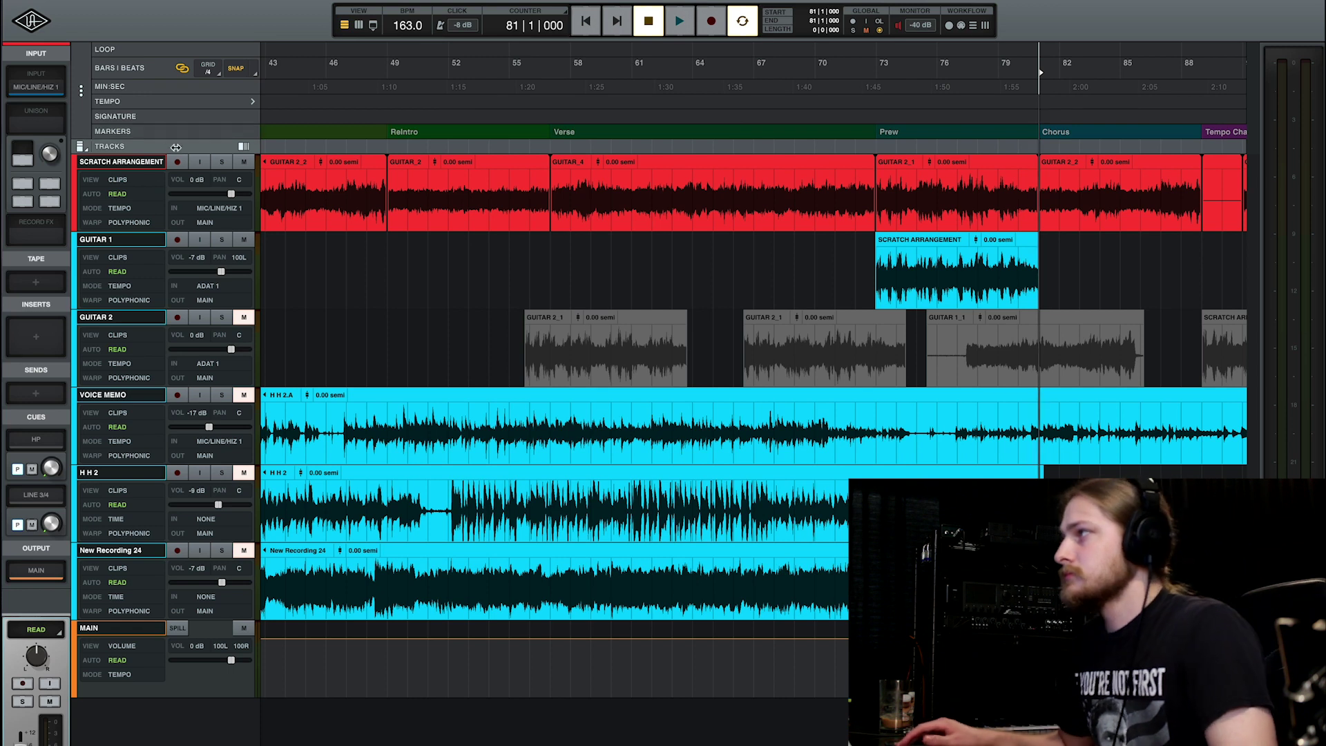
Place the playhead at bar 163, exactly at the end of the last Scratch Arrangement clip
scroll(583, 225, "right", 1)
key("r")
key("r")
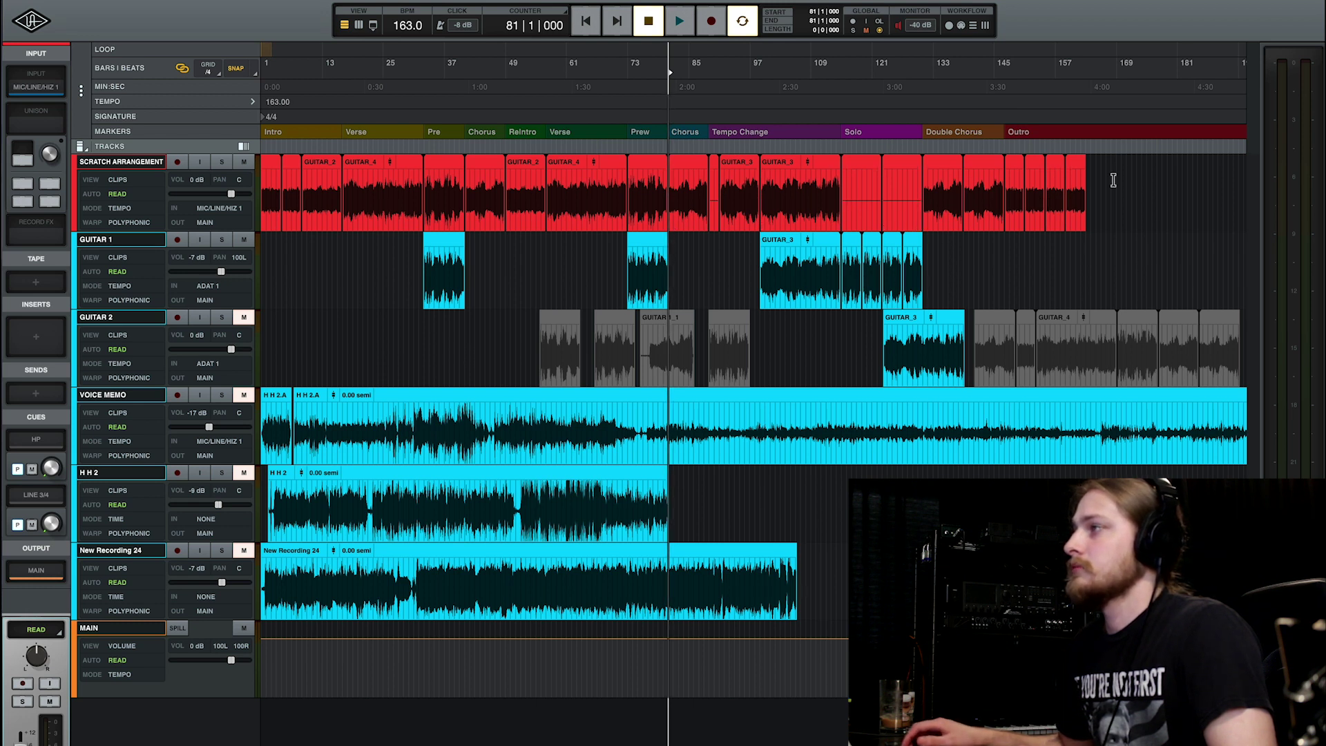
left_click(1085, 163)
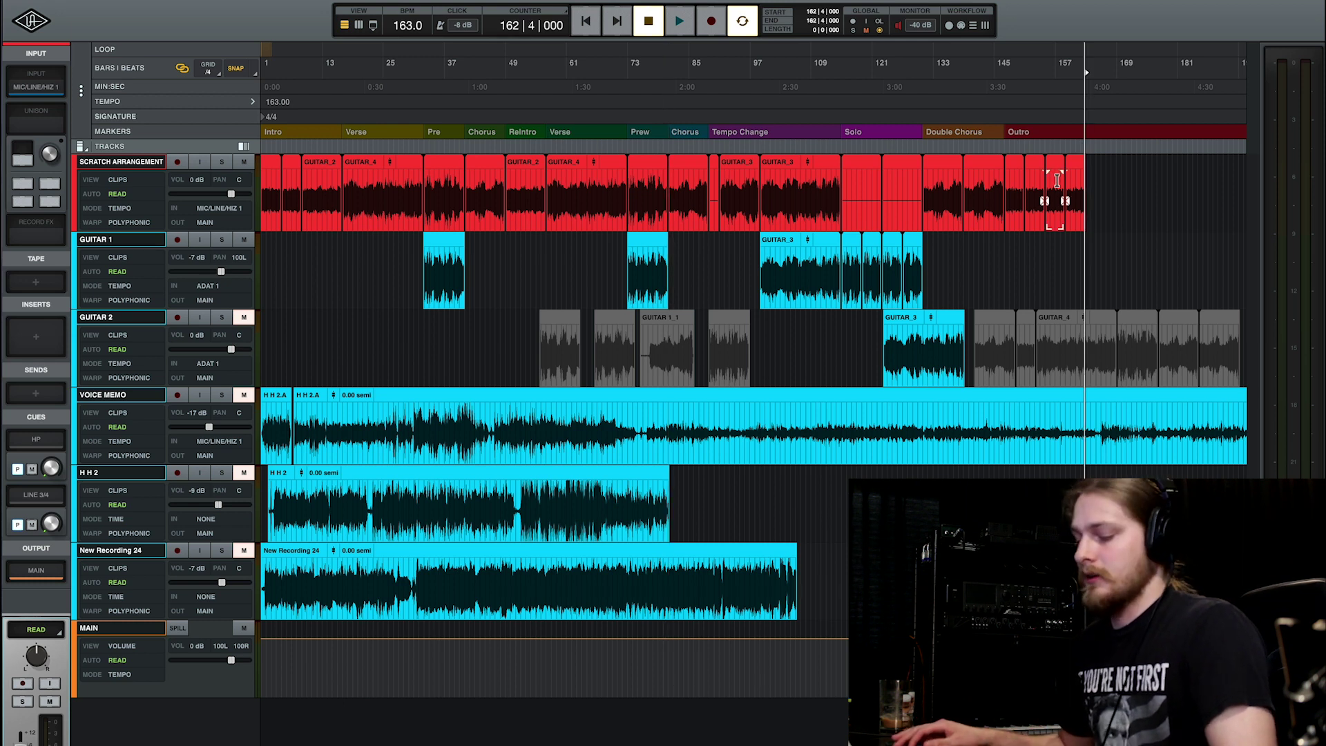
key("t")
key("t")
key("t")
left_click(766, 138)
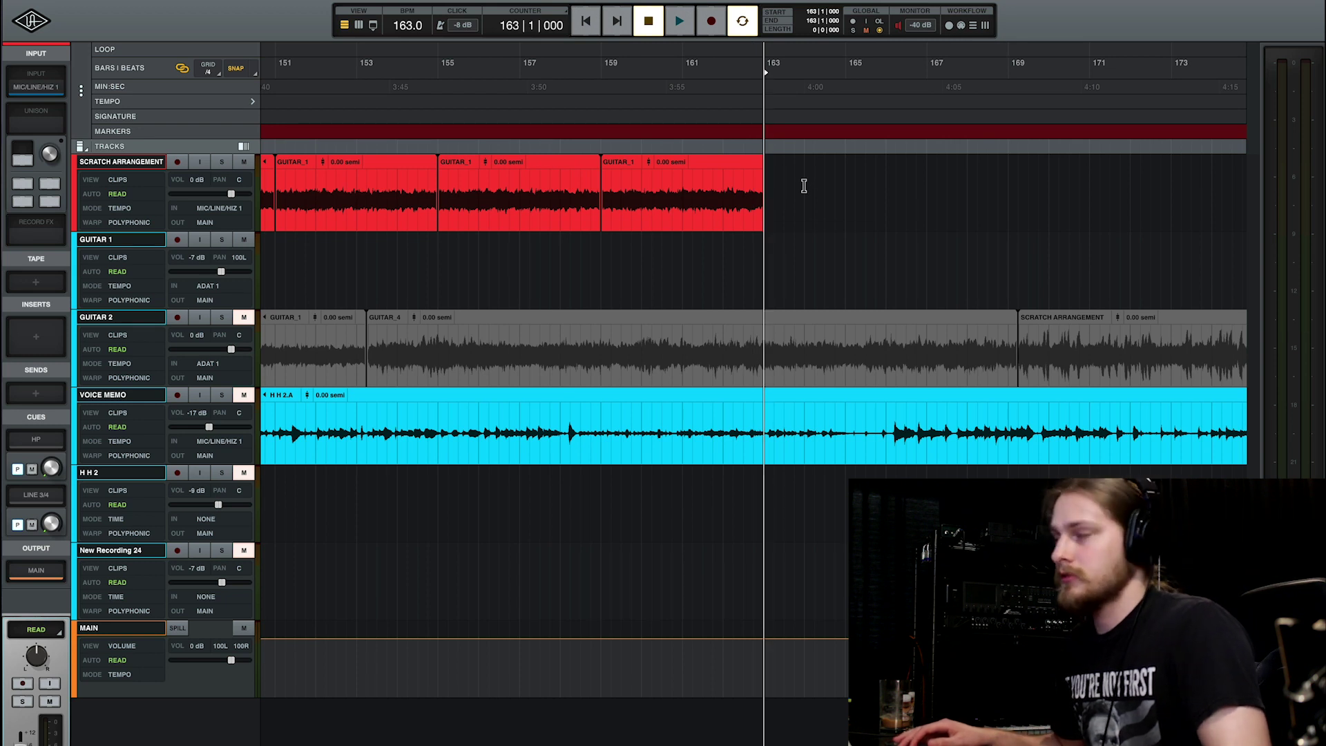
key("r")
key("r")
key("r")
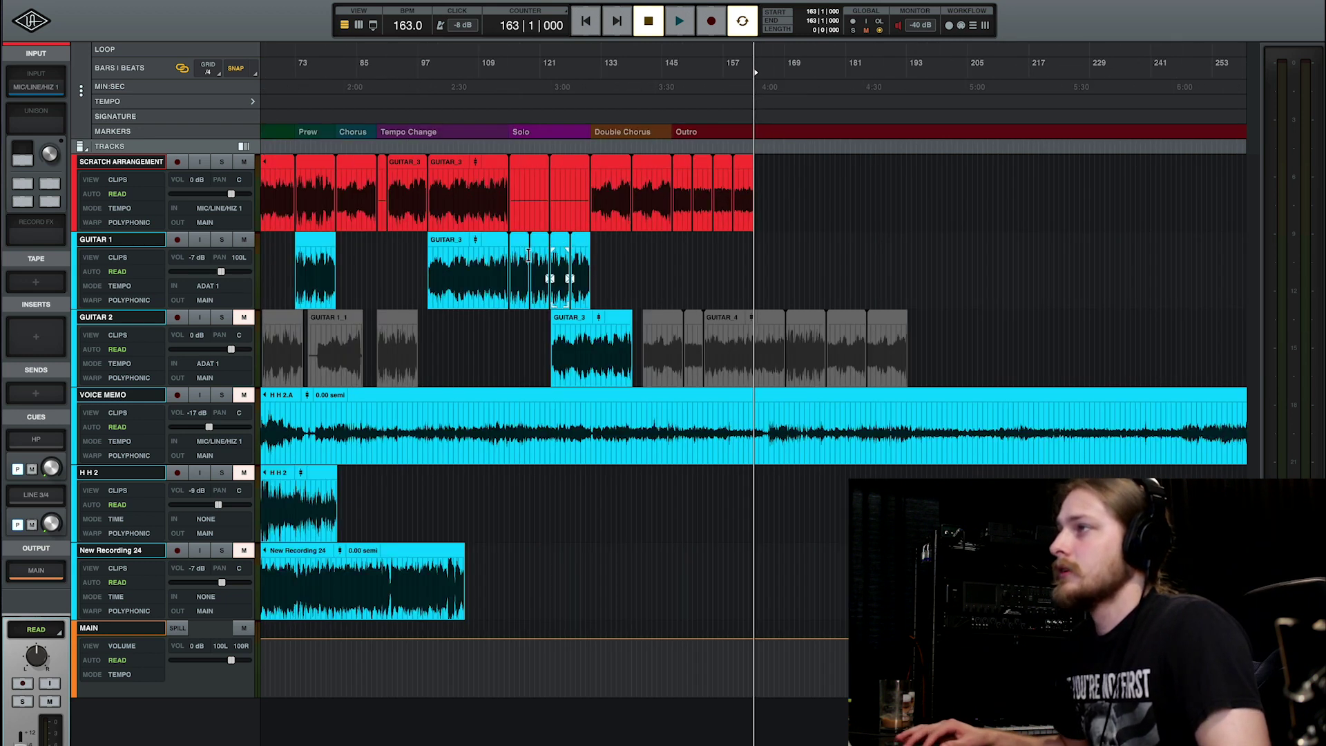
key("r")
key("t")
key("t")
key("r")
key("r")
key("r")
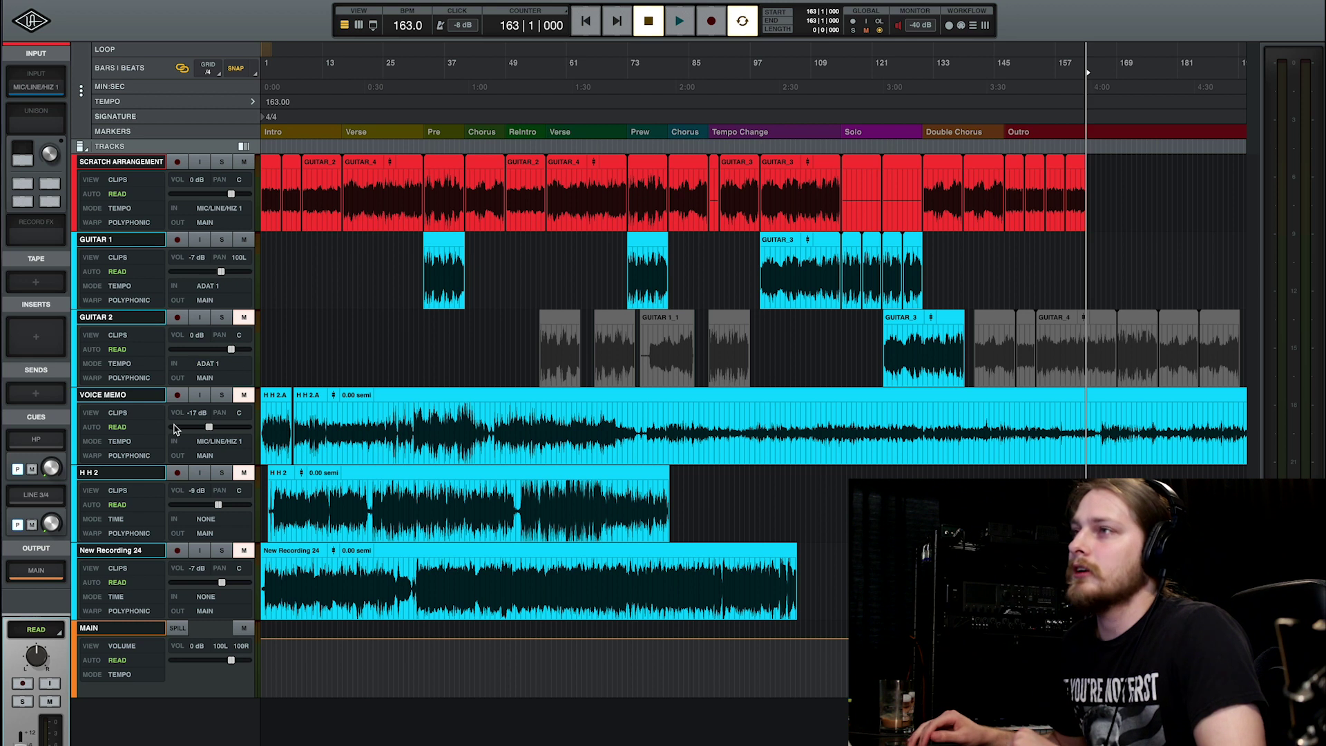
left_click(525, 201)
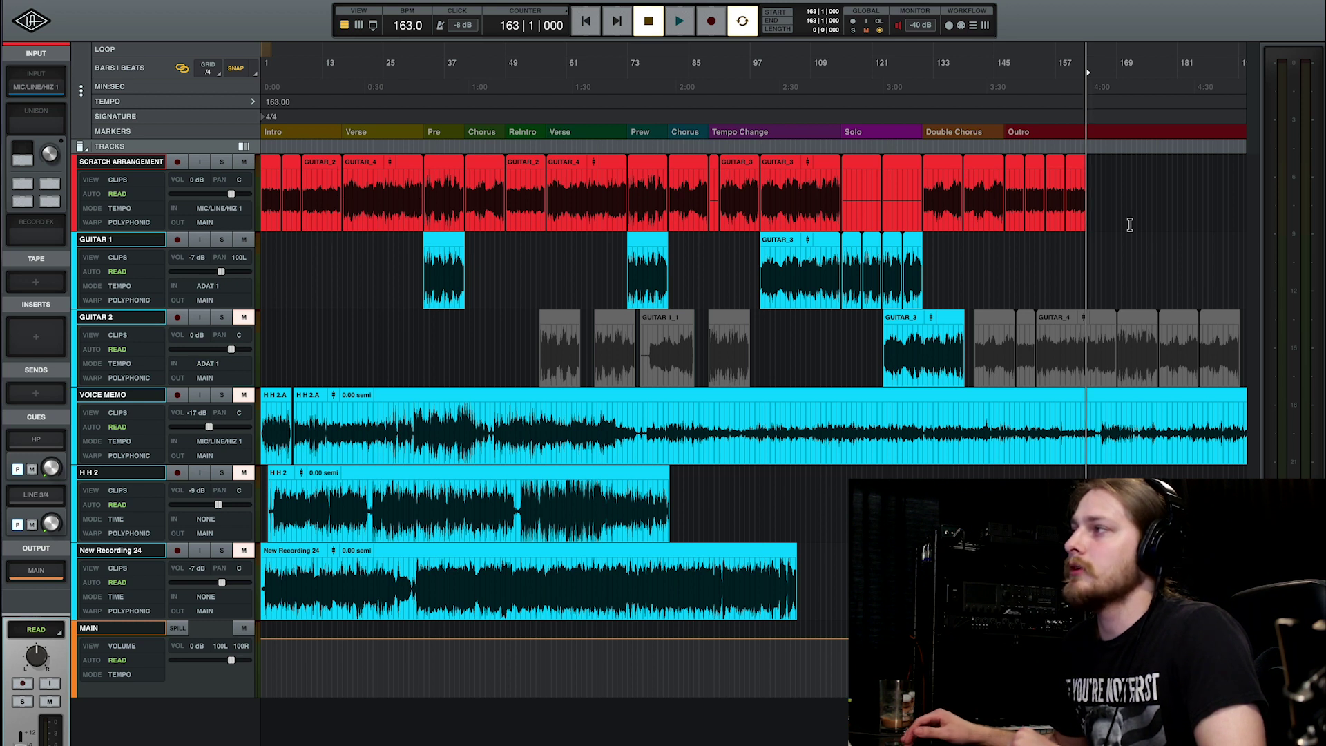